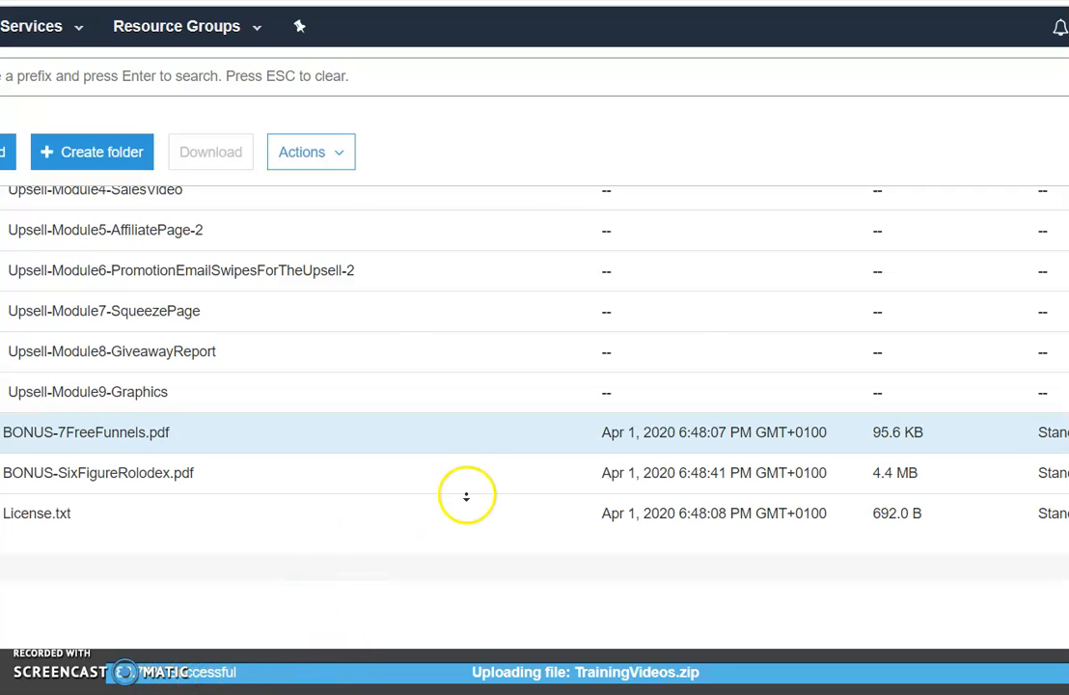
Look through the Upsell-Module1-TrainingVideos folder's files and return to the cbmrktgsecrets bucket root.
scroll(699, 296, "up", 5)
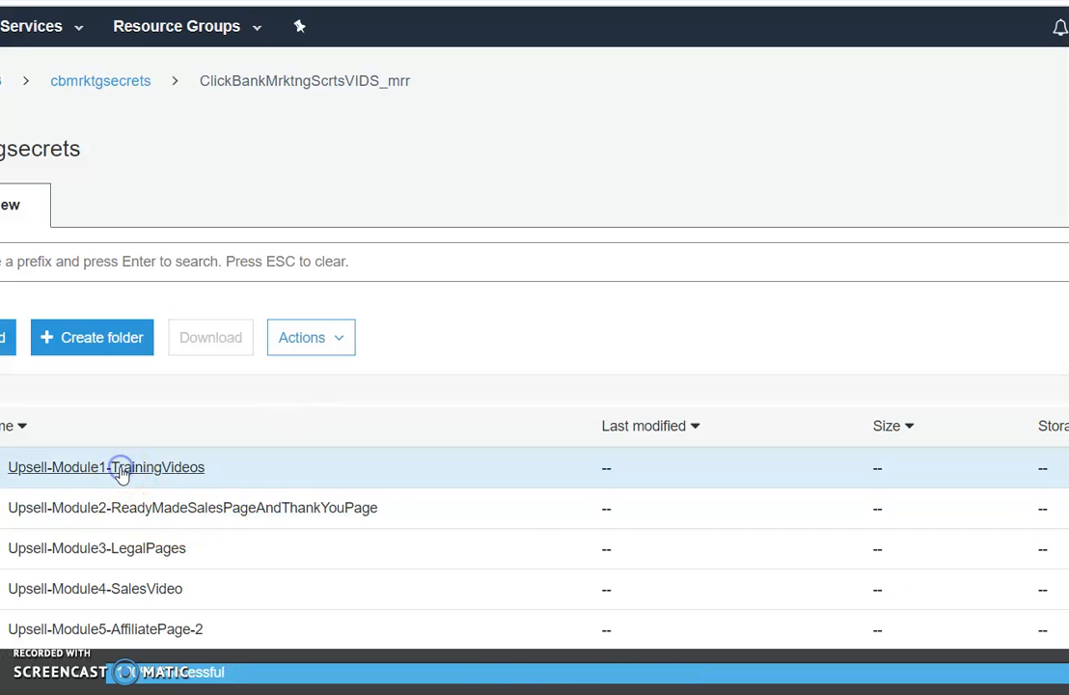
left_click(122, 467)
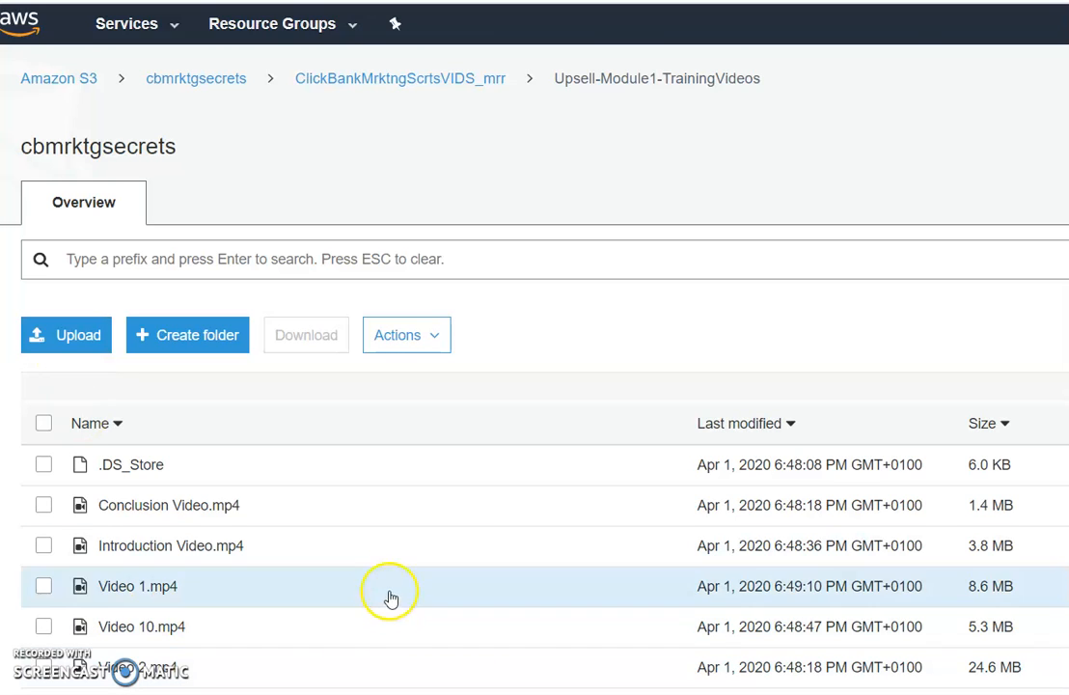
left_click(206, 87)
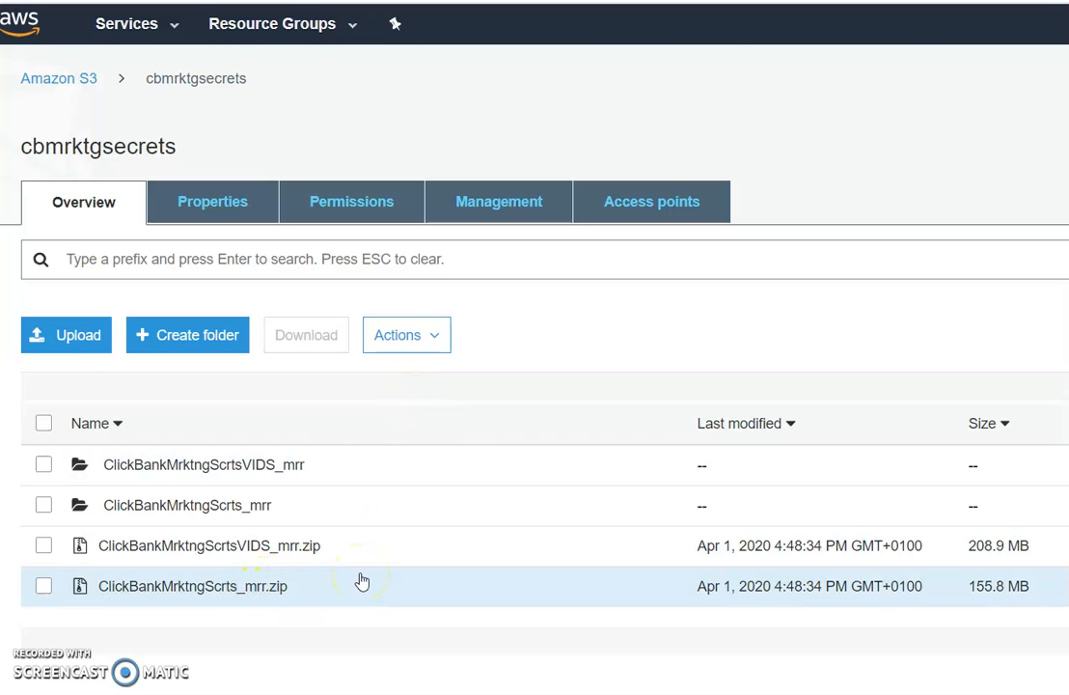
Make TrainingVideos.zip in the ClickBankMrktngScrtsVIDS_mrr folder public and clear its selection.
left_click(200, 466)
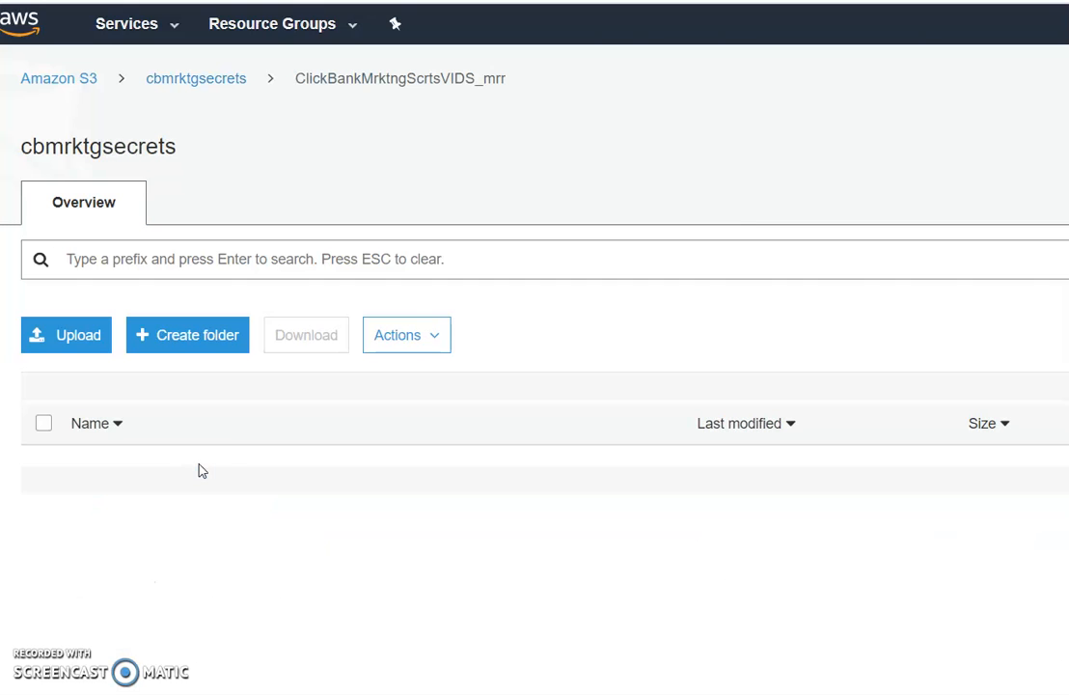
scroll(354, 537, "down", 3)
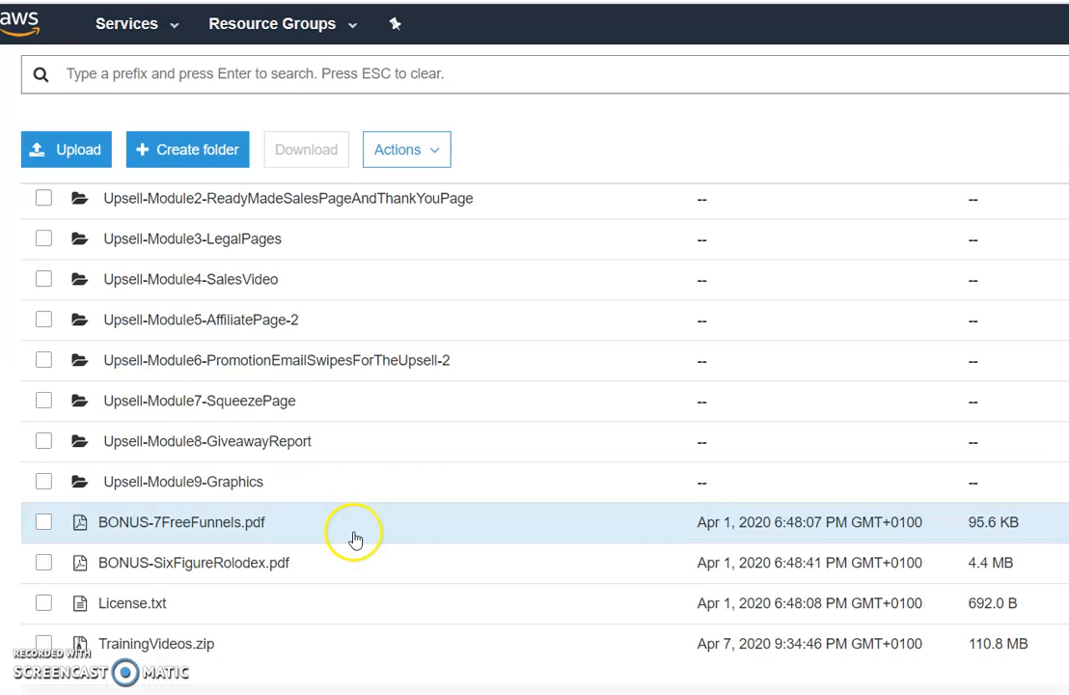
left_click(44, 644)
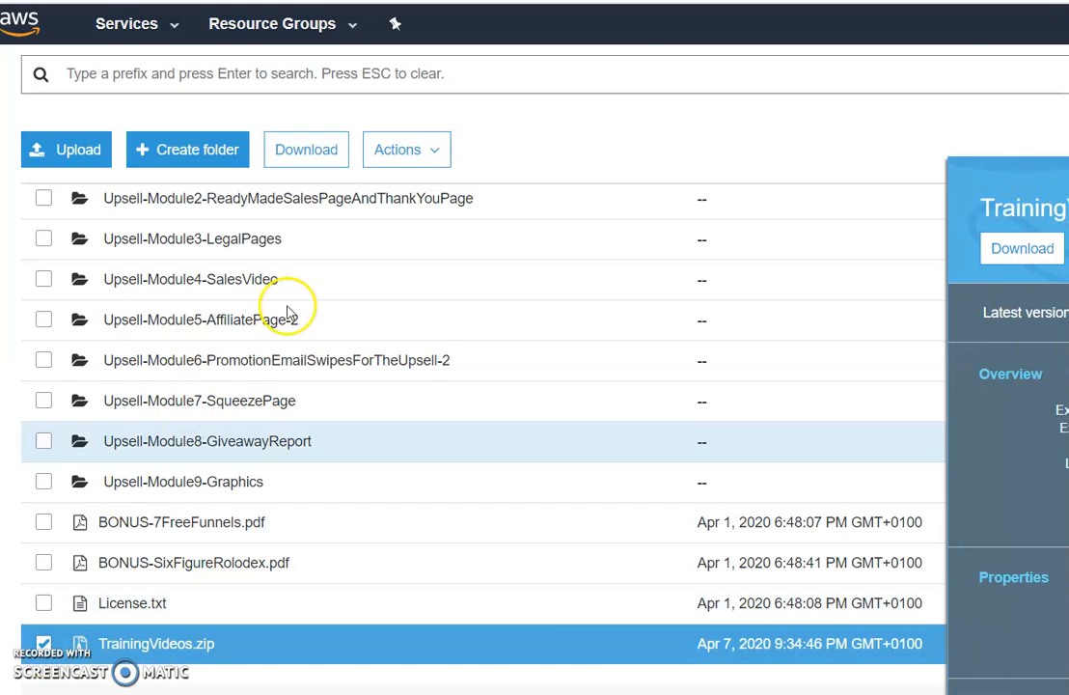
left_click(436, 154)
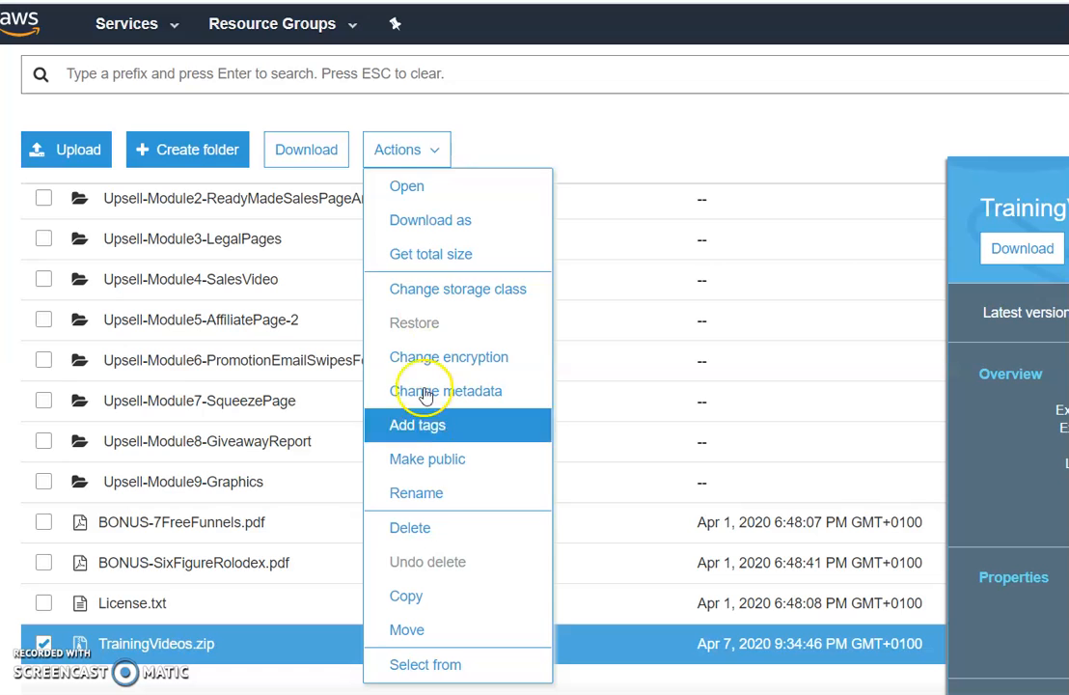
left_click(422, 463)
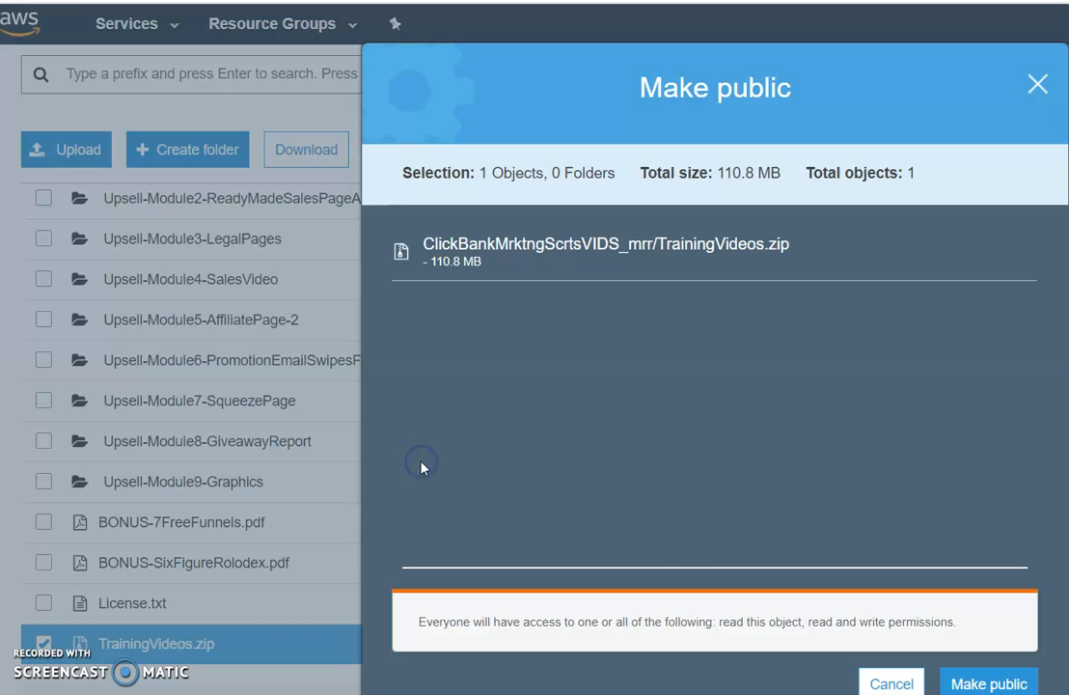
left_click(965, 683)
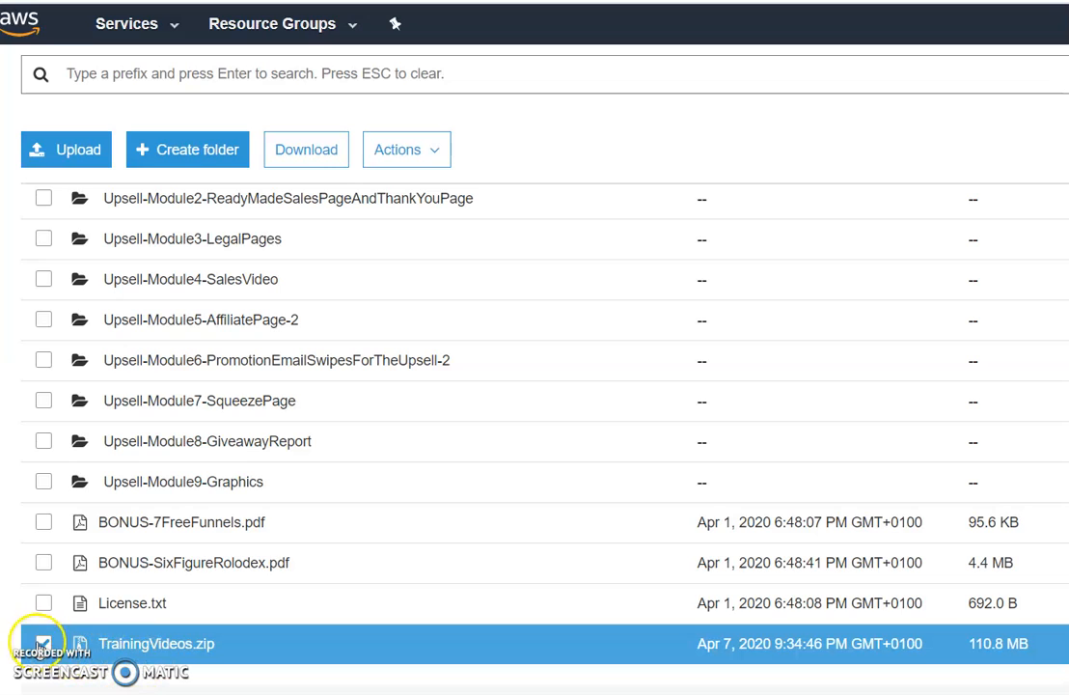
left_click(44, 643)
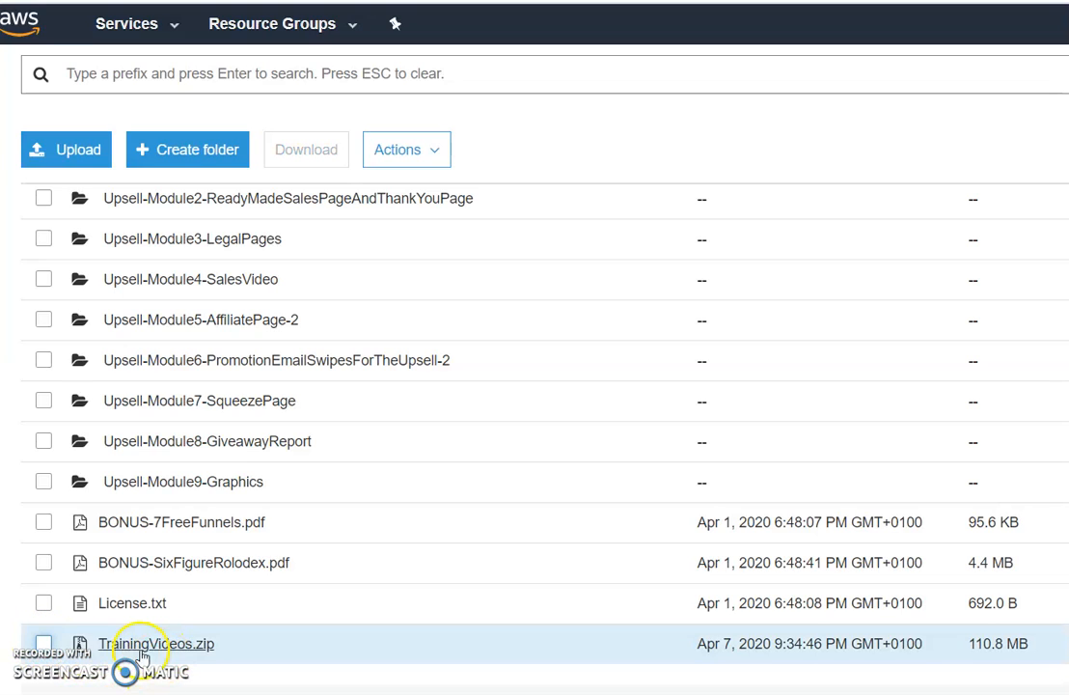
View the object details of TrainingVideos.zip and deselect the file.
left_click(44, 643)
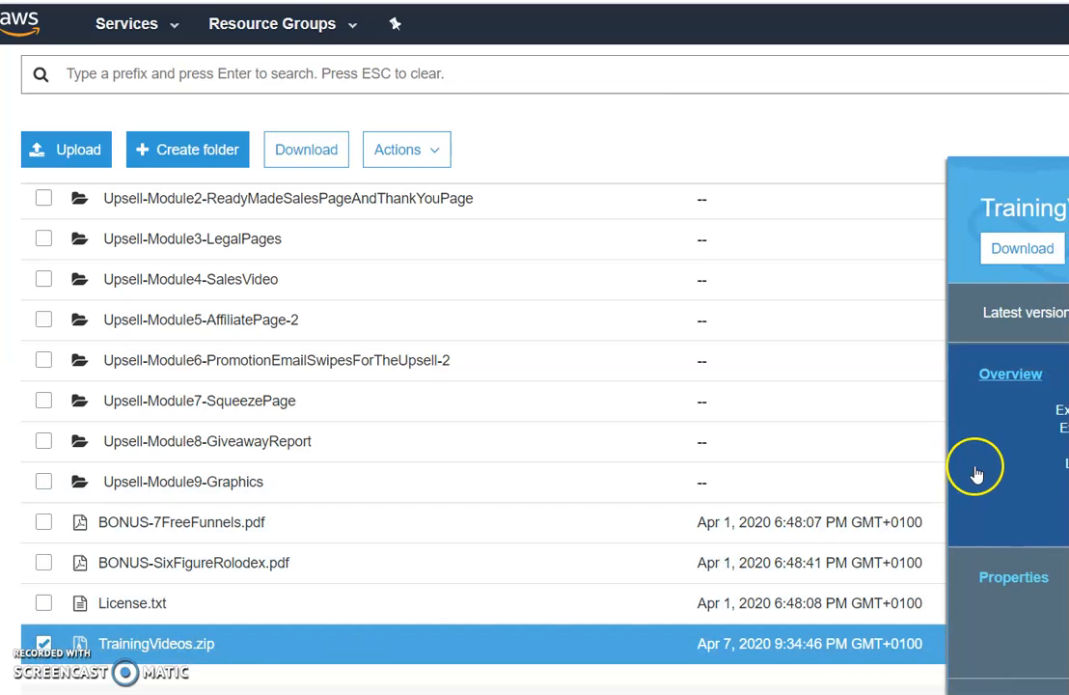
left_click(43, 644)
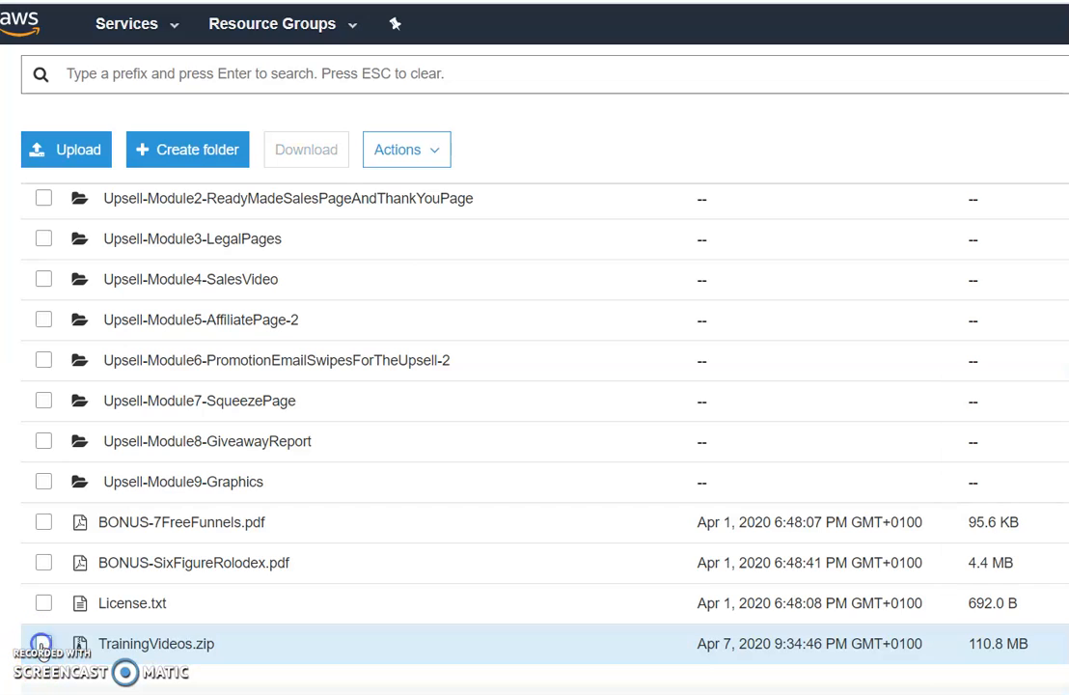
Copy the object URL of Introduction Video.mp4 from the Upsell-Module1-TrainingVideos folder and close its details.
scroll(301, 598, "up", 3)
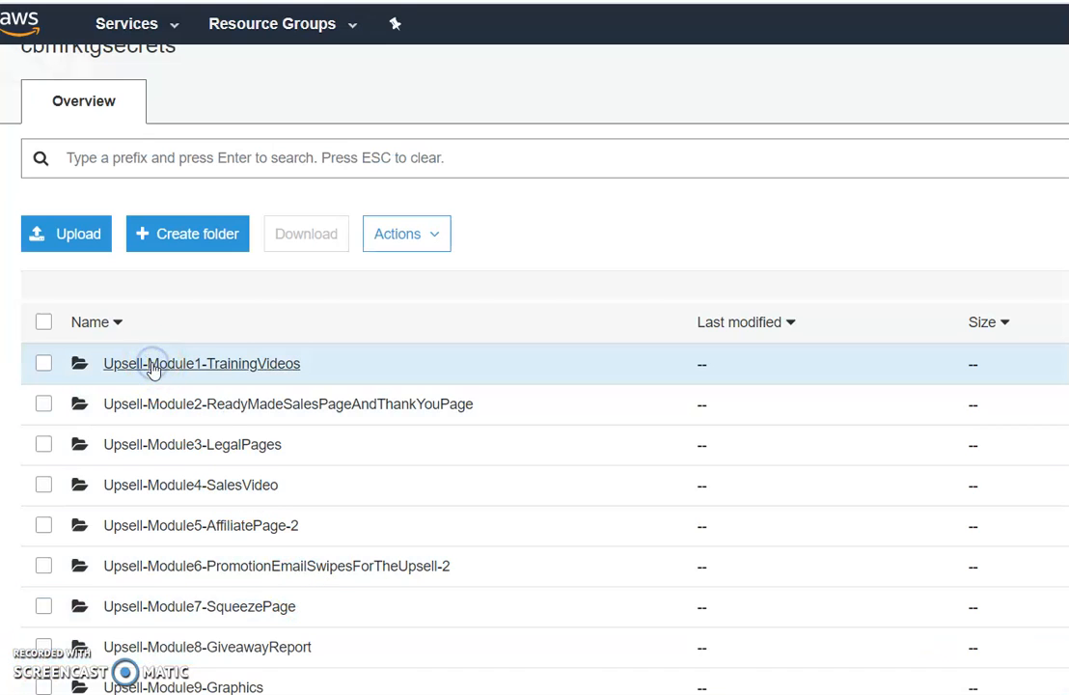
left_click(152, 370)
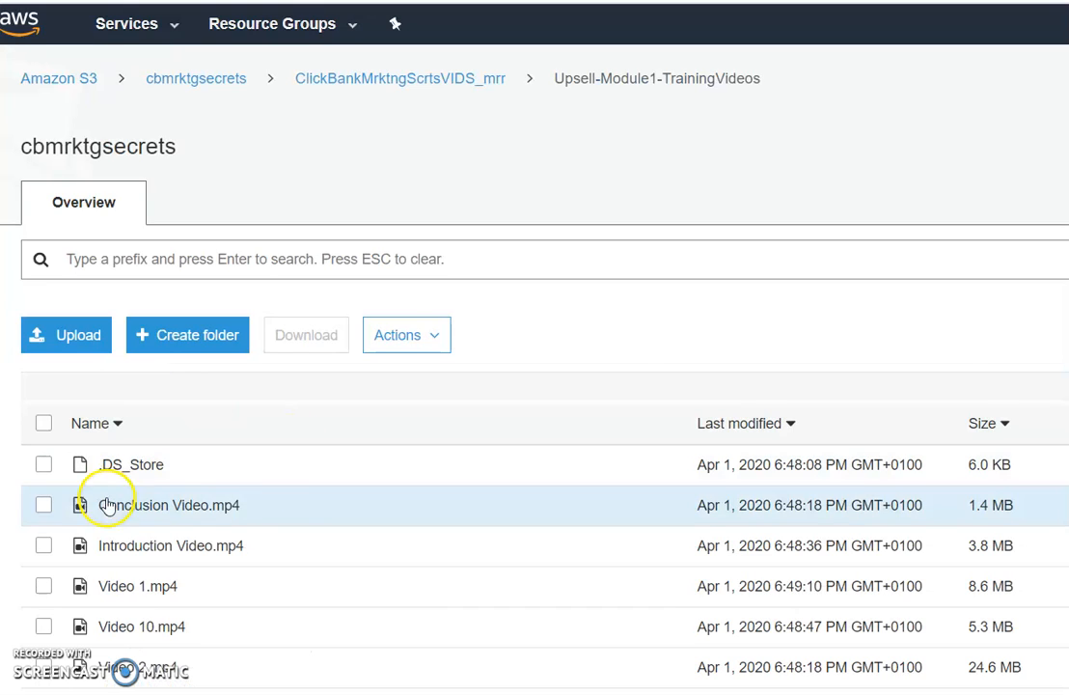
left_click(43, 547)
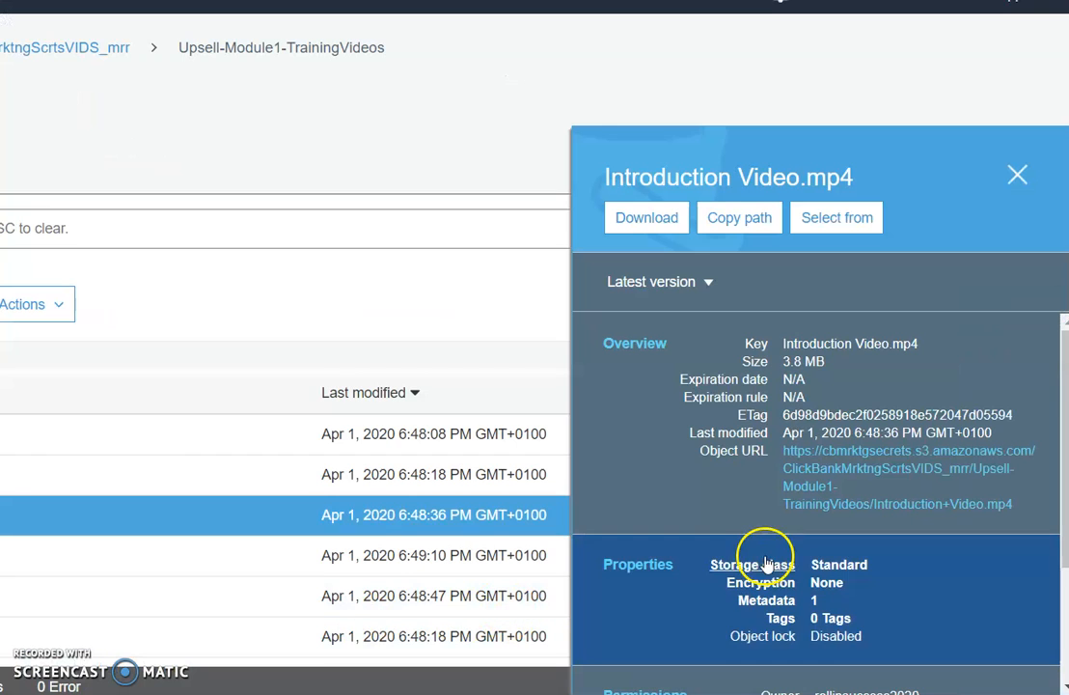
right_click(846, 471)
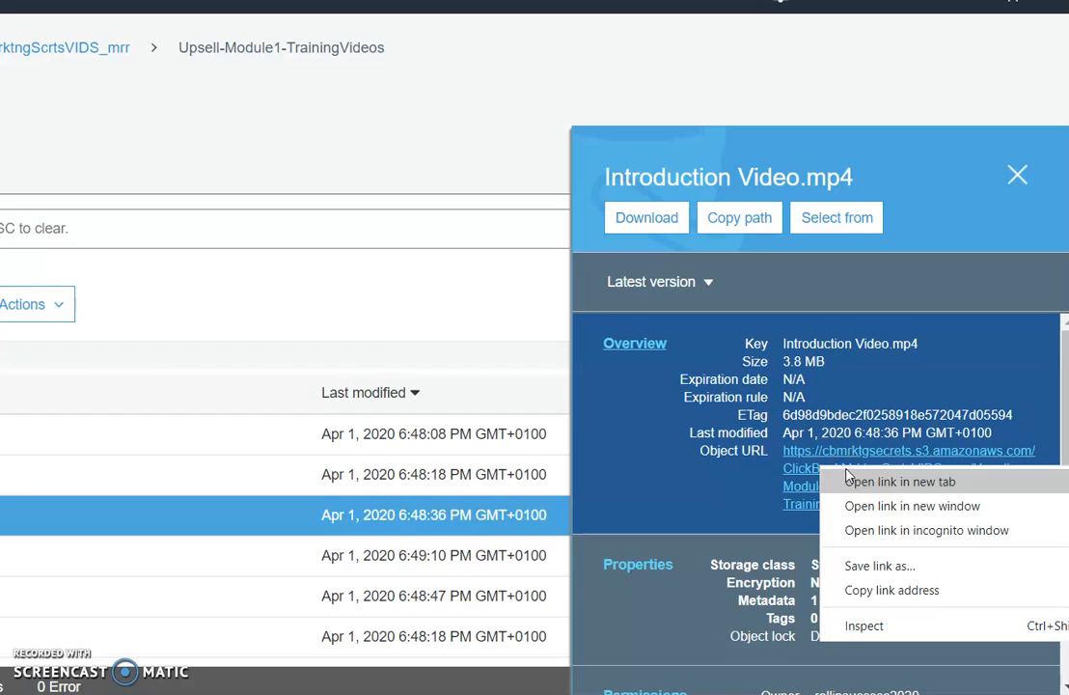
left_click(865, 593)
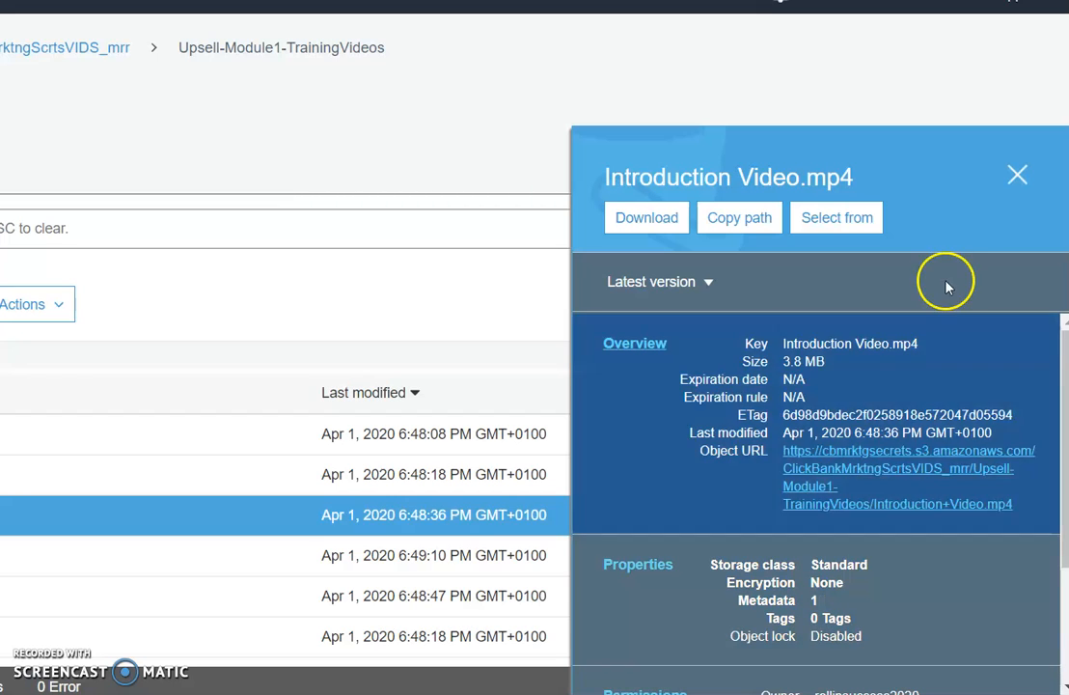
left_click(1017, 176)
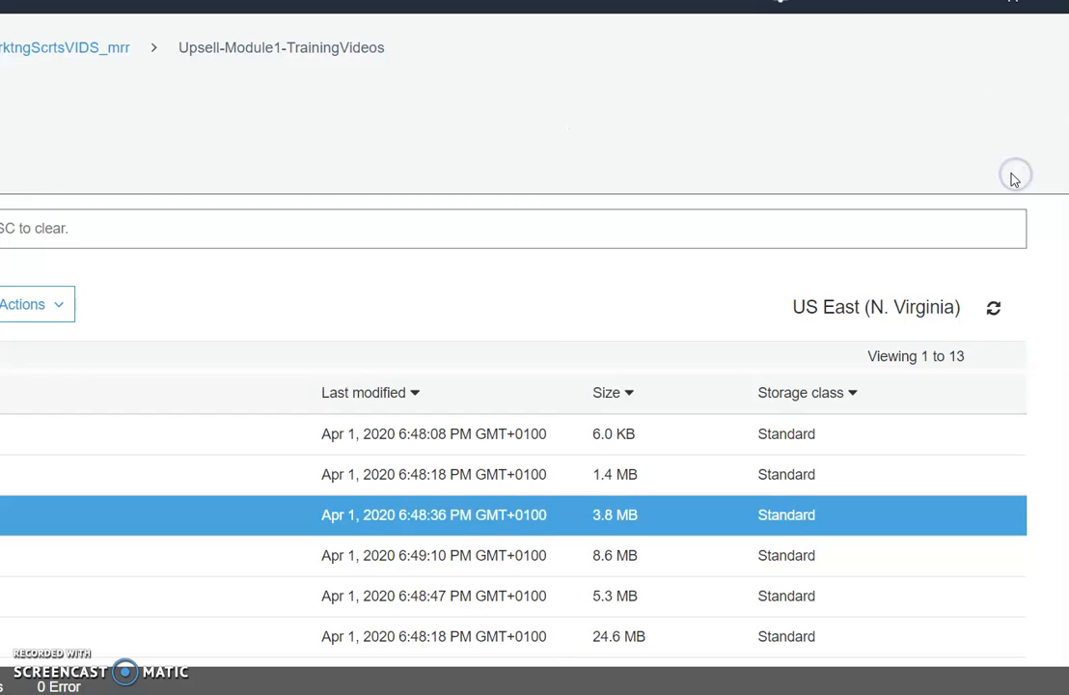
Switch to JW Player and add the copied Introduction Video.mp4 URL to the video library as hosted media.
left_click(792, 2)
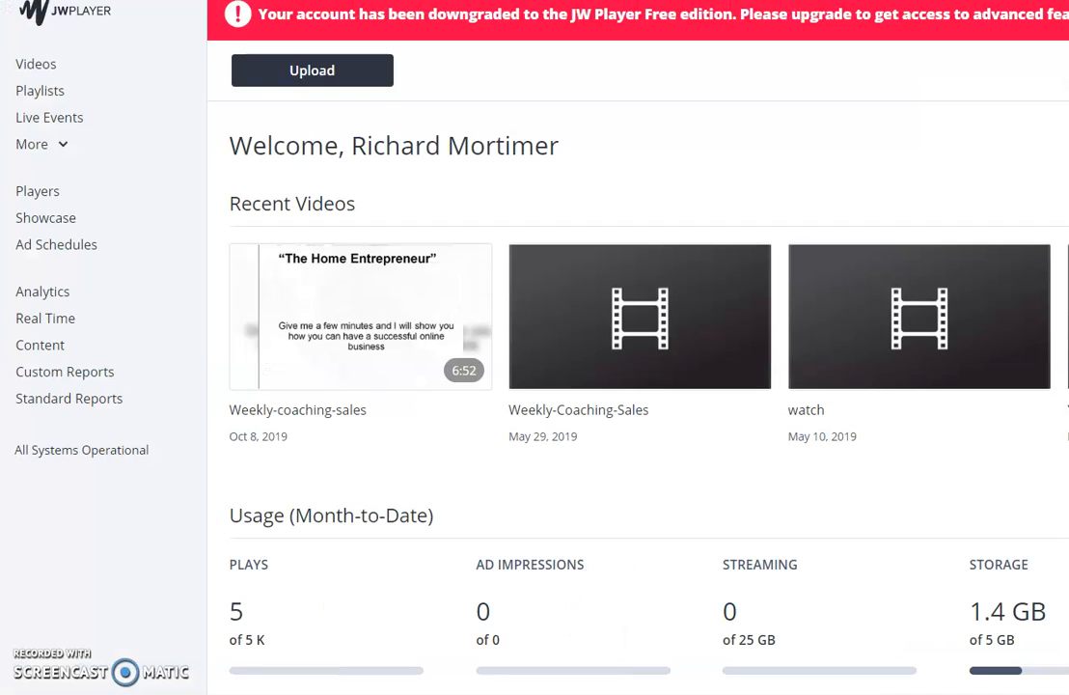
left_click(36, 64)
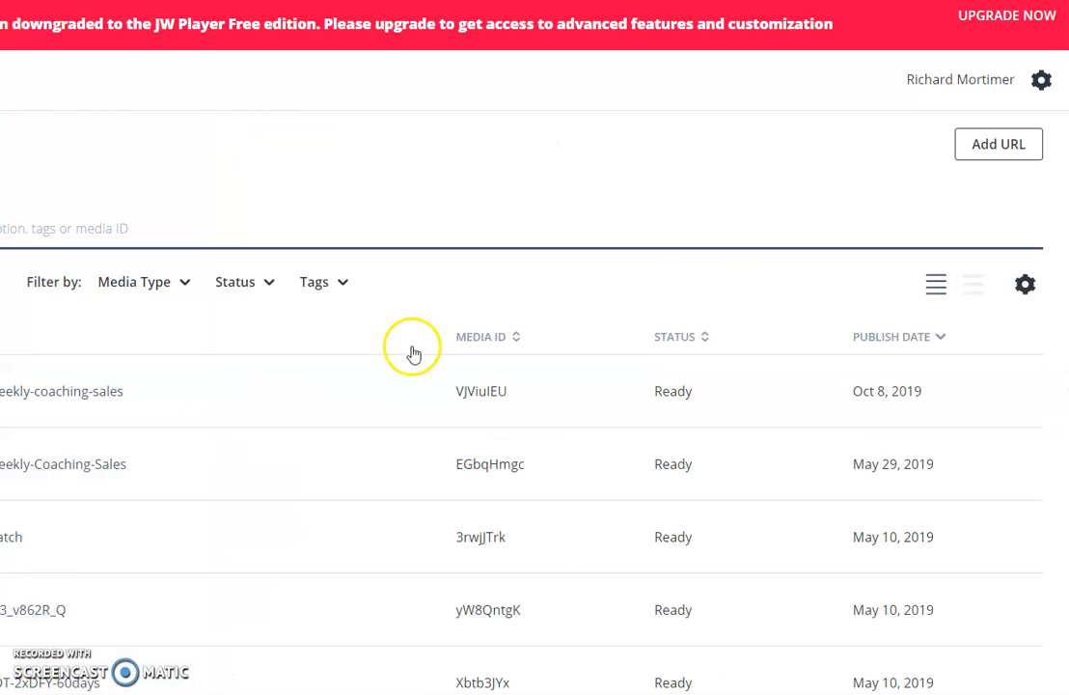
left_click(980, 150)
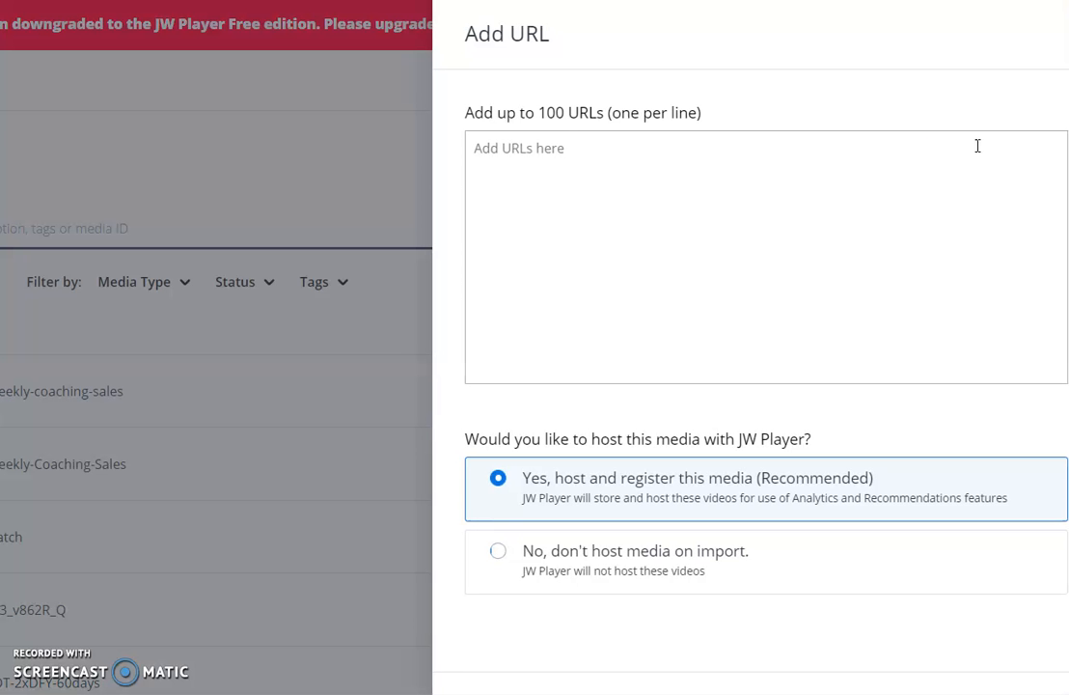
left_click(653, 157)
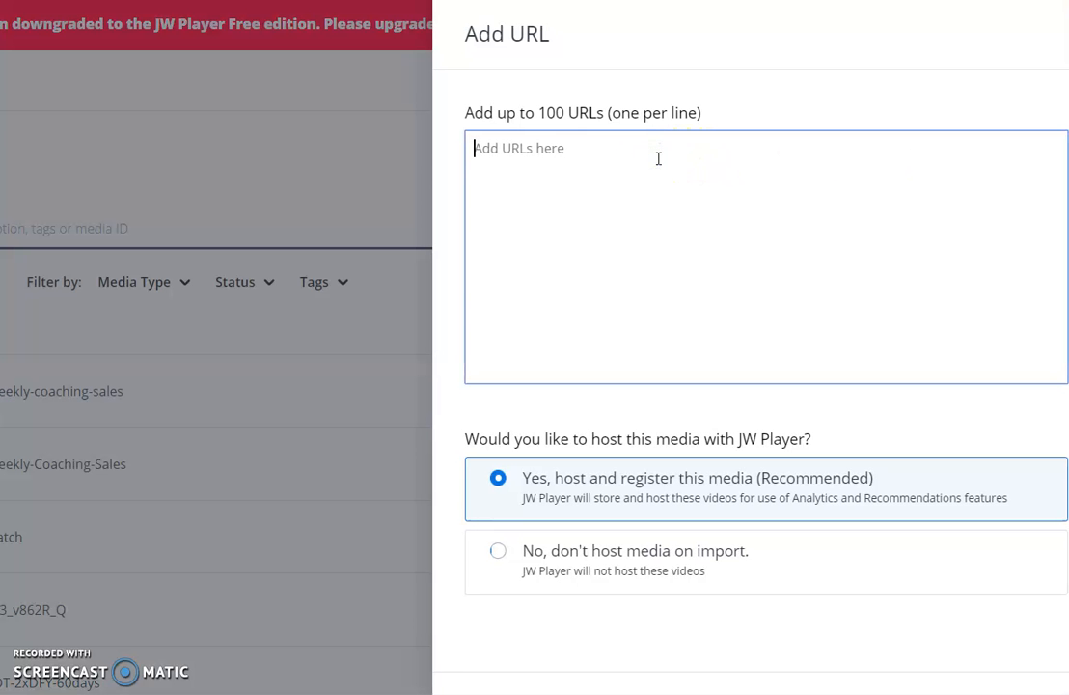
type("https://cbmrktgsecrets.s3.amazonaws.com/ClickBankMrktngScrtsVIDS_mrr/Upsell-Module1-TrainingVideos/Introduction+Video.mp4")
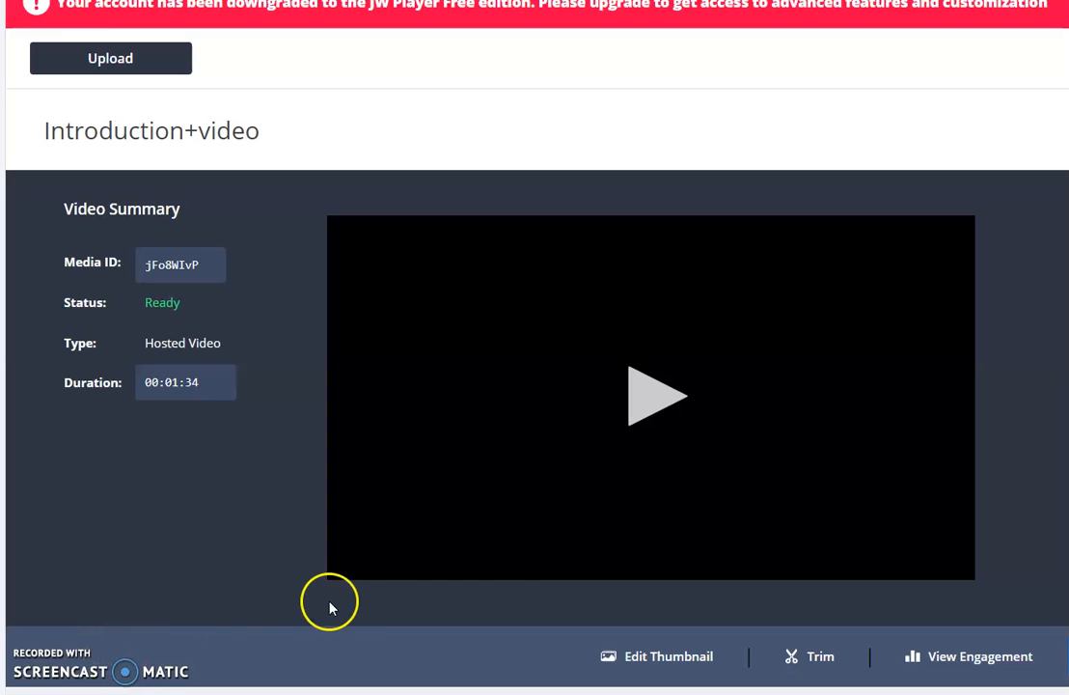
Play the start of the imported introduction video to check it, and pause it.
left_click(648, 399)
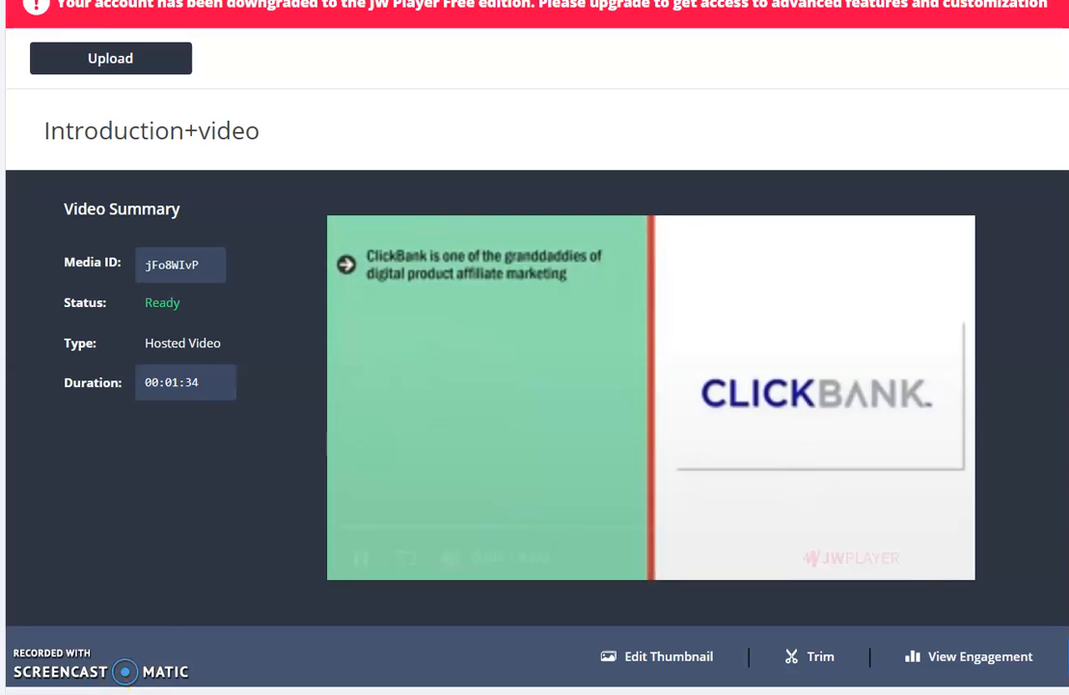
key("space")
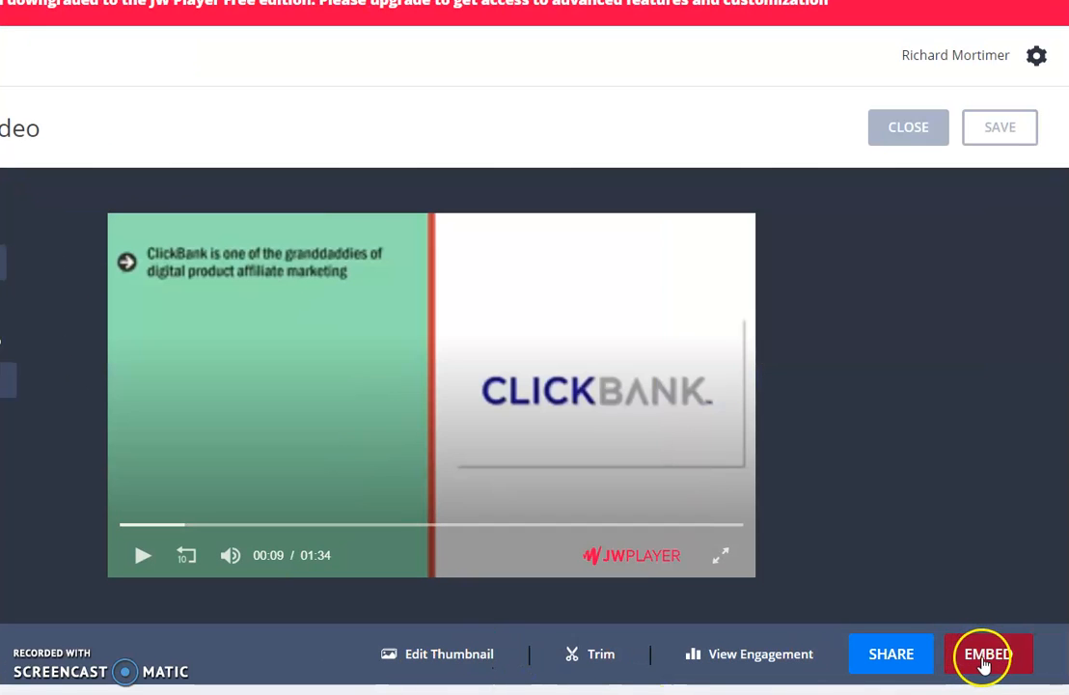
Copy the introduction video's JavaScript embed code using the My Standard Player player, and close the embed dialog.
left_click(984, 661)
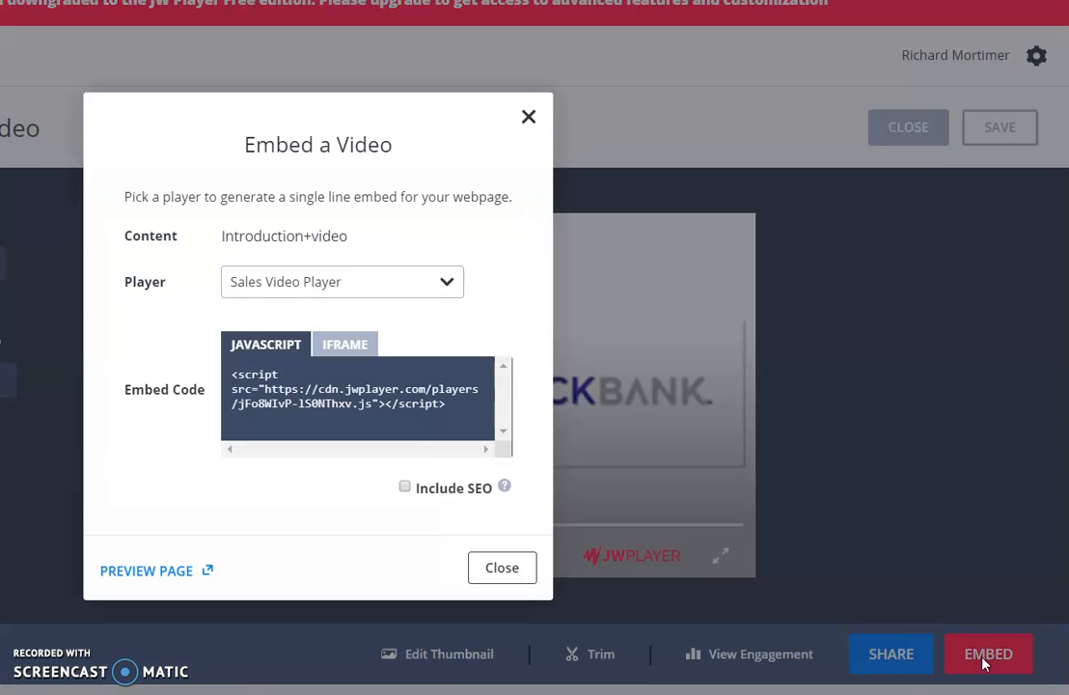
left_click(338, 348)
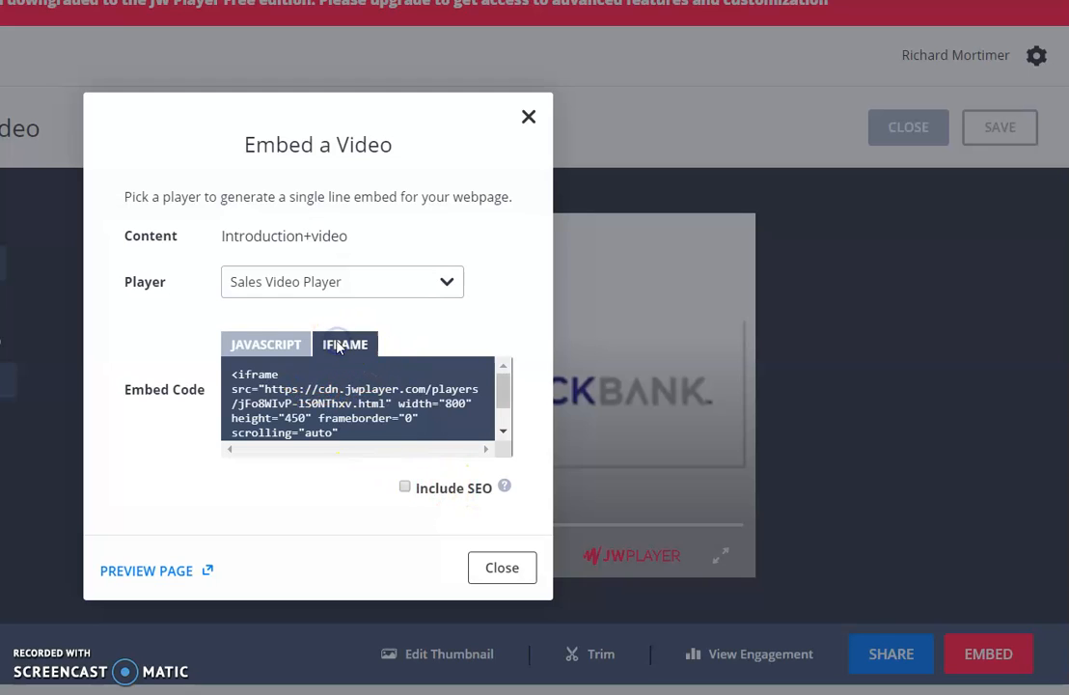
left_click(264, 347)
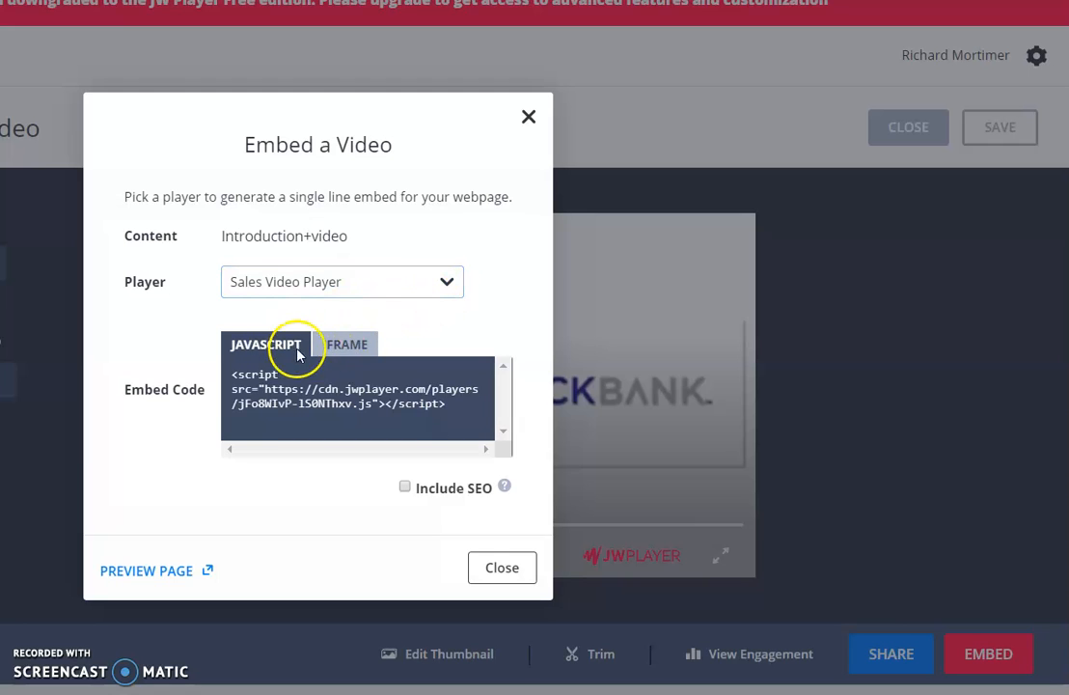
left_click(448, 283)
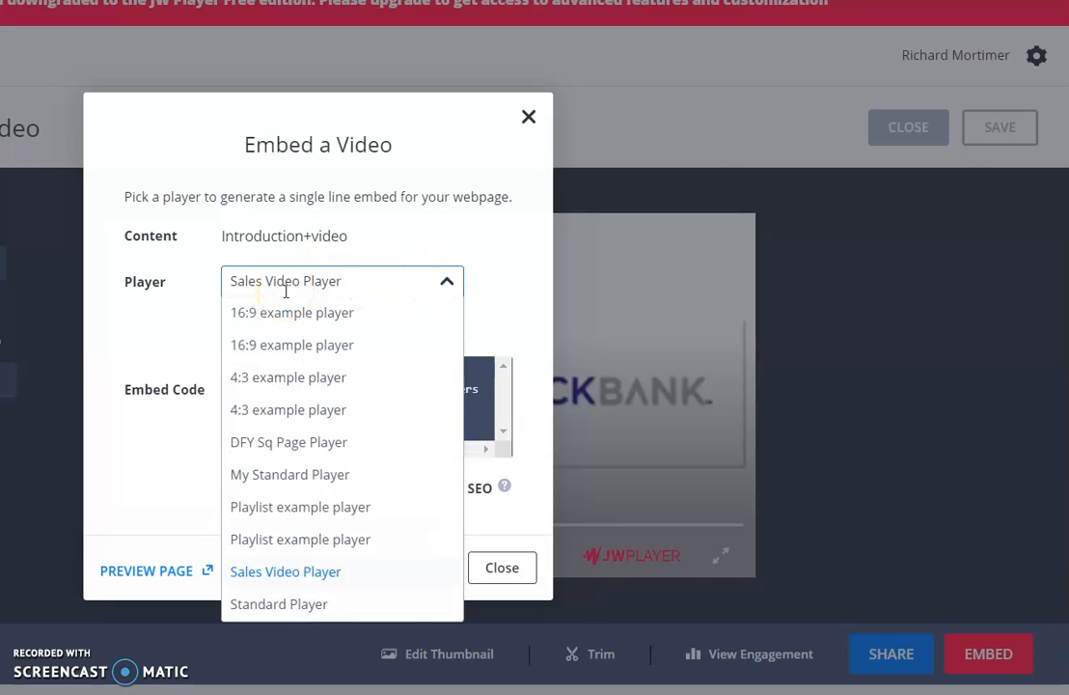
left_click(281, 476)
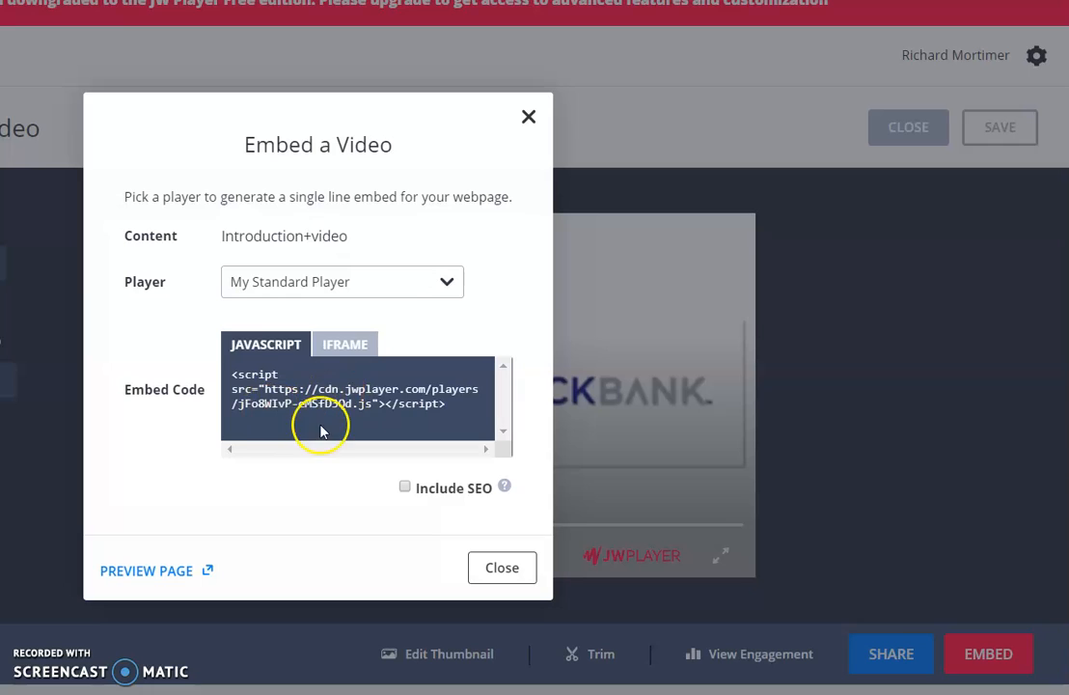
left_click(295, 407)
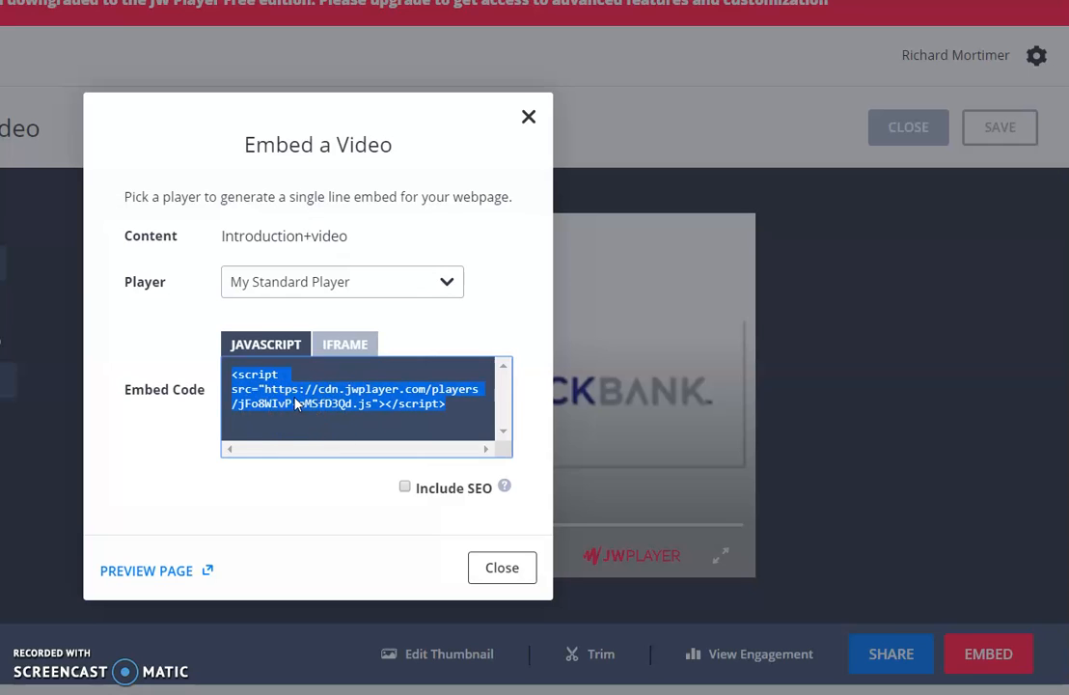
left_click(341, 421)
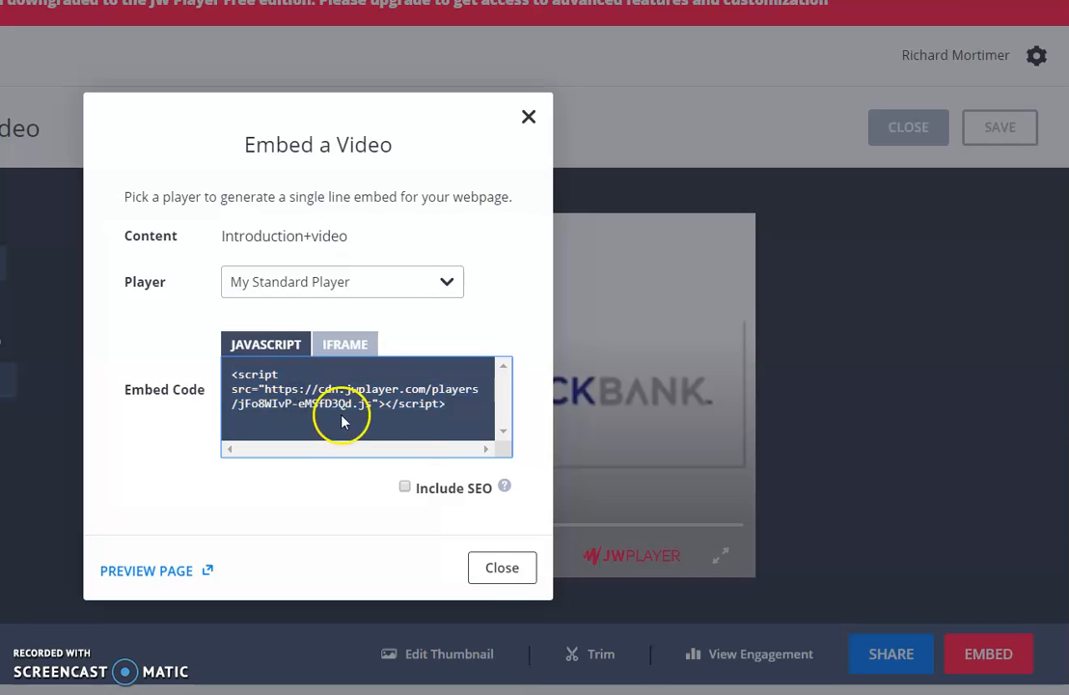
left_click(492, 573)
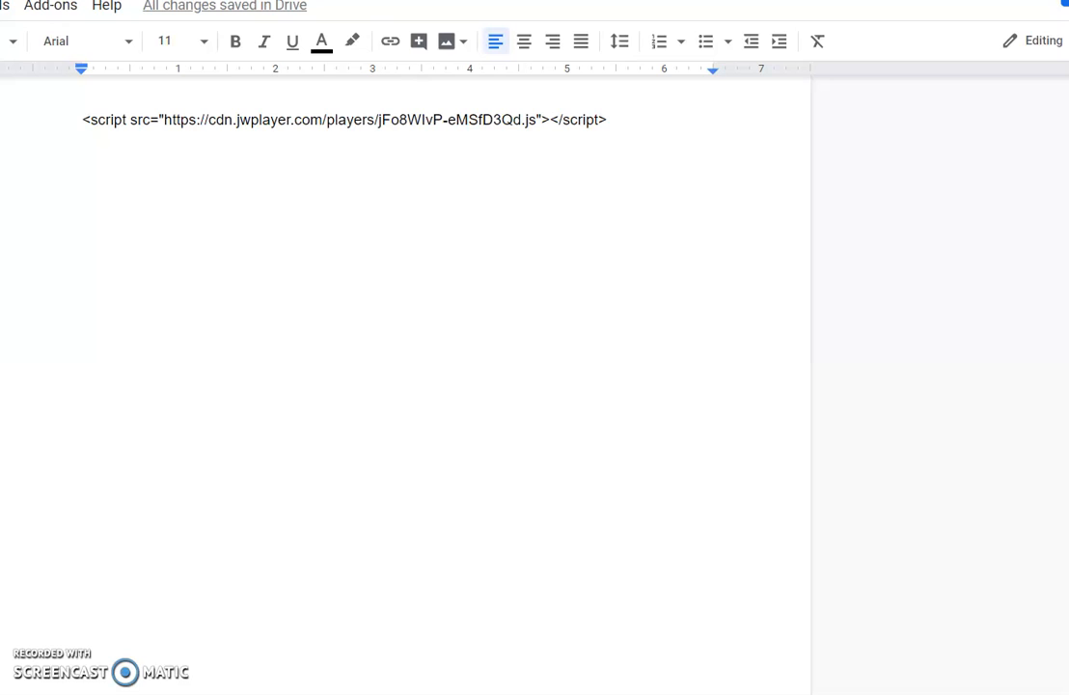
Switch to the Nvu page editor and insert a one-row, one-column table on the blank page with centre alignment.
mouse_move(93, 694)
left_click(87, 666)
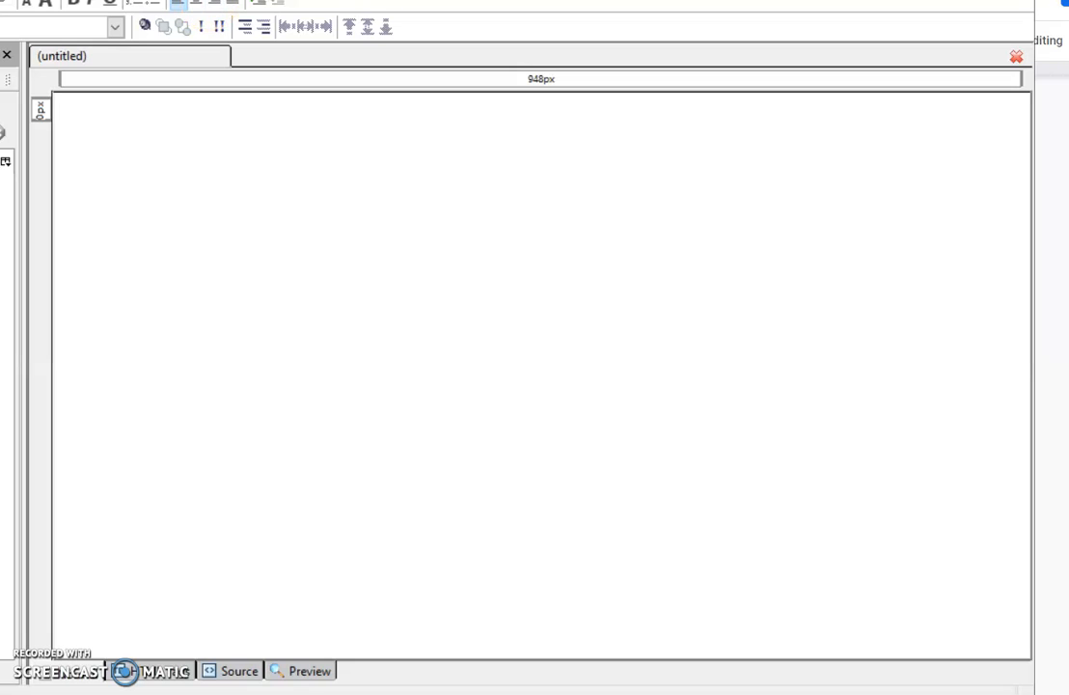
left_click(195, 5)
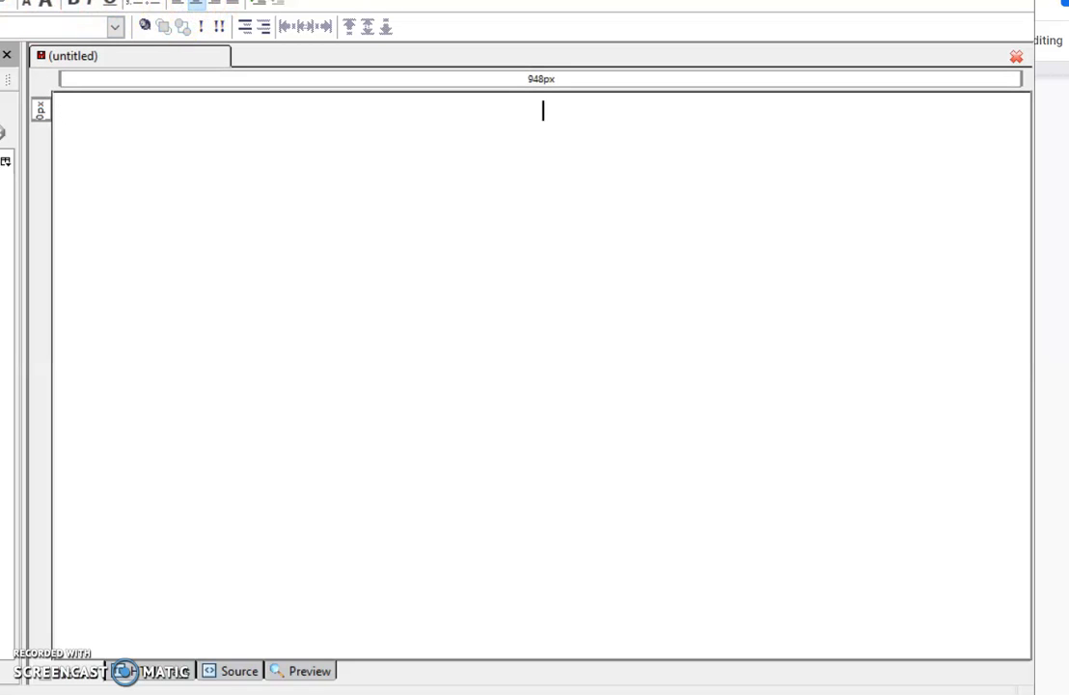
key("alt+i")
key("i")
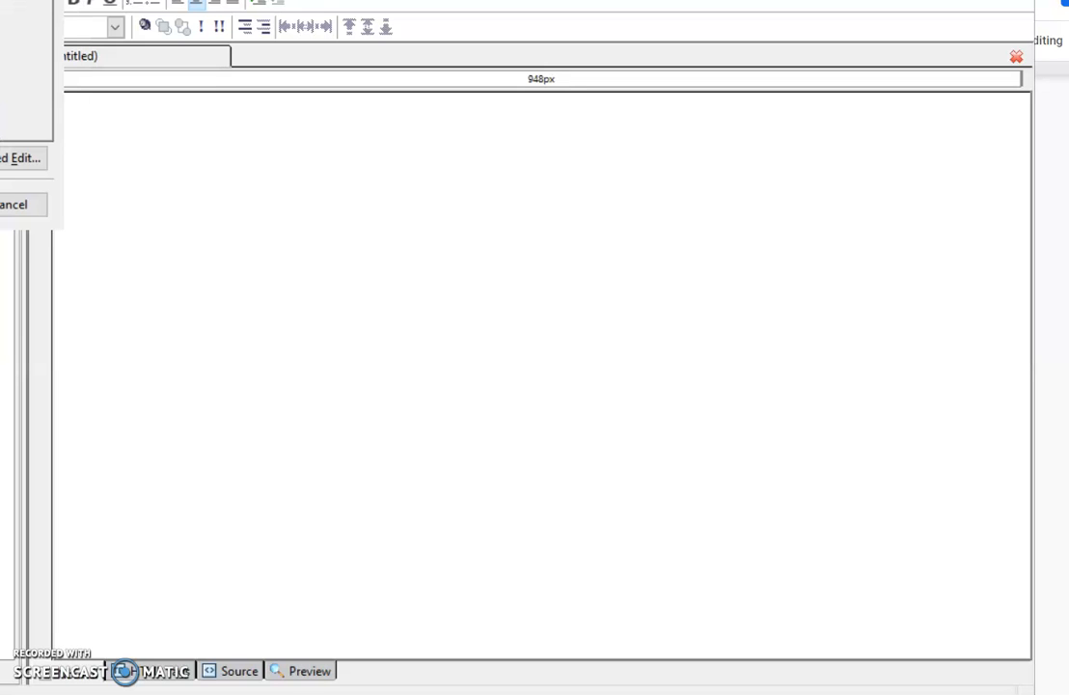
key("Return")
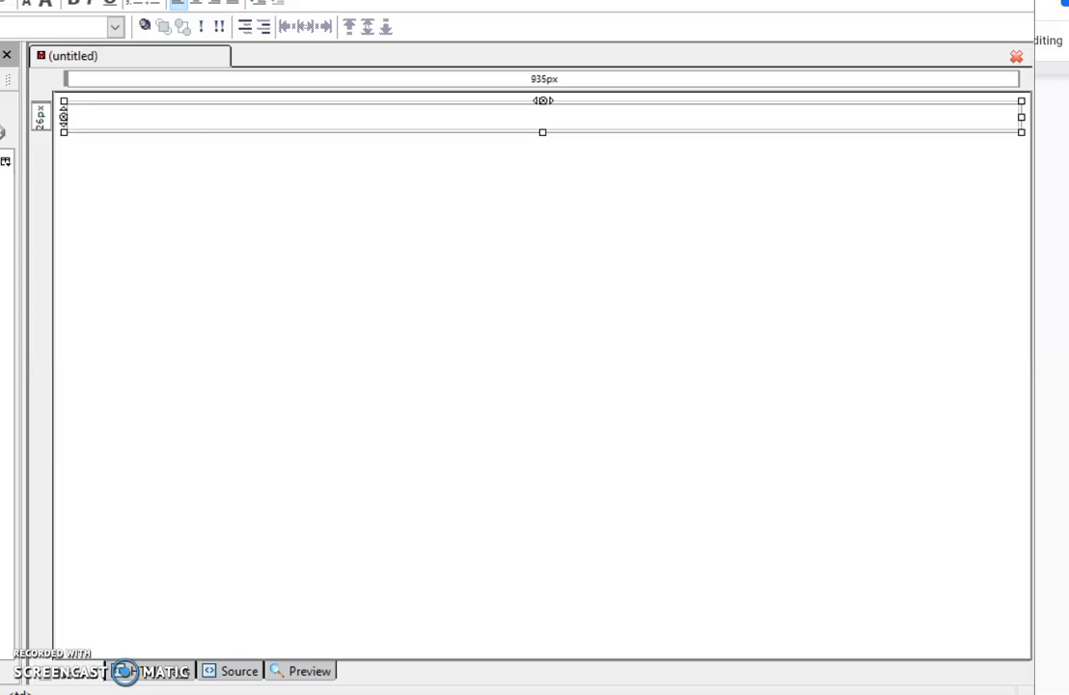
Centre the table's cell content horizontally, and set the table's border to 0 pixels and its alignment to Center.
right_click(183, 123)
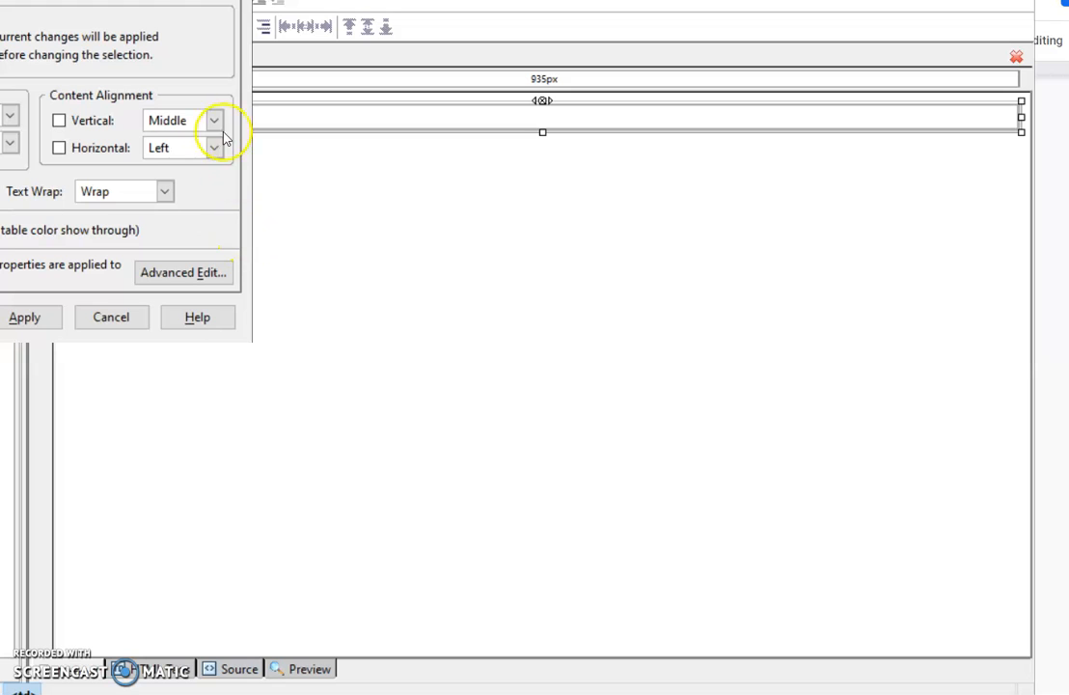
left_click_drag(69, 1, 299, 39)
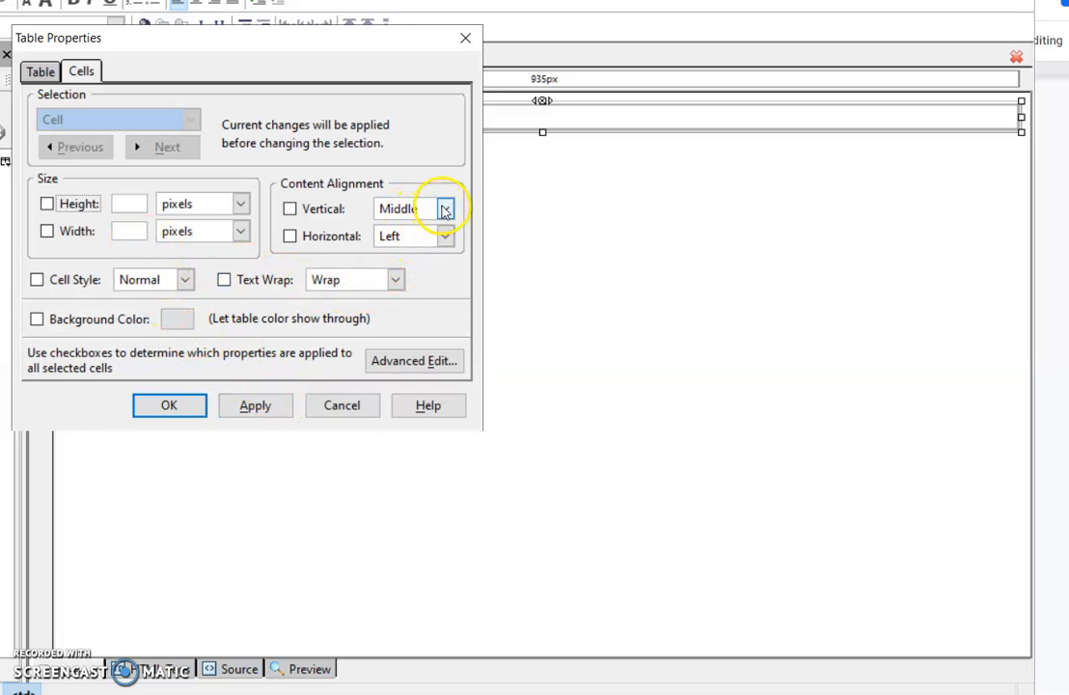
left_click(446, 236)
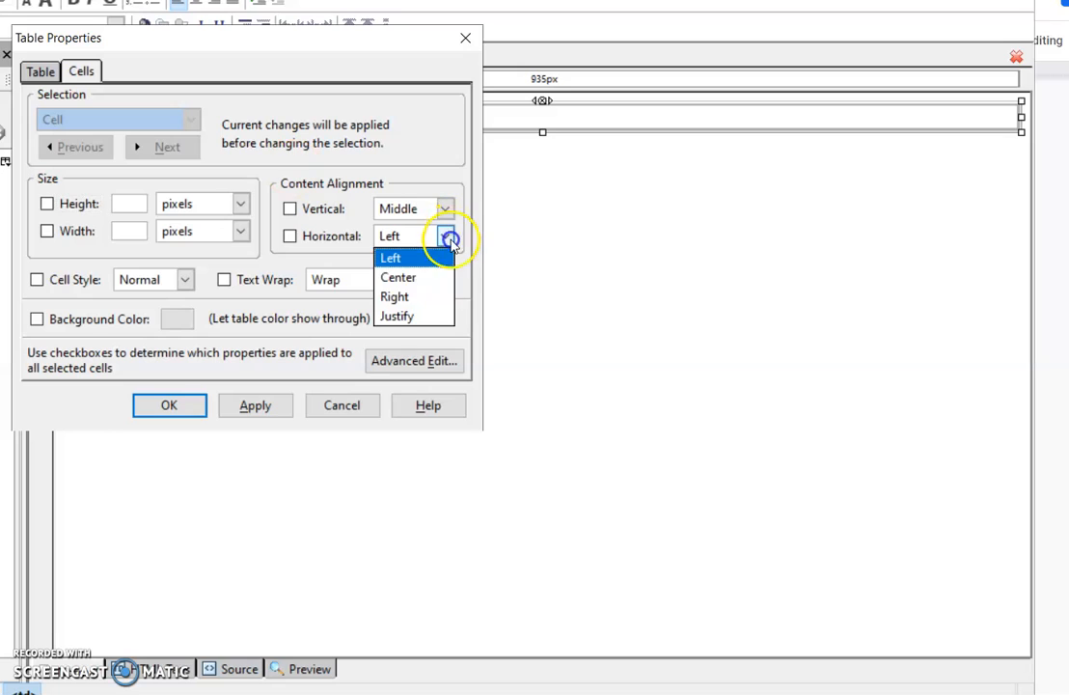
left_click(439, 277)
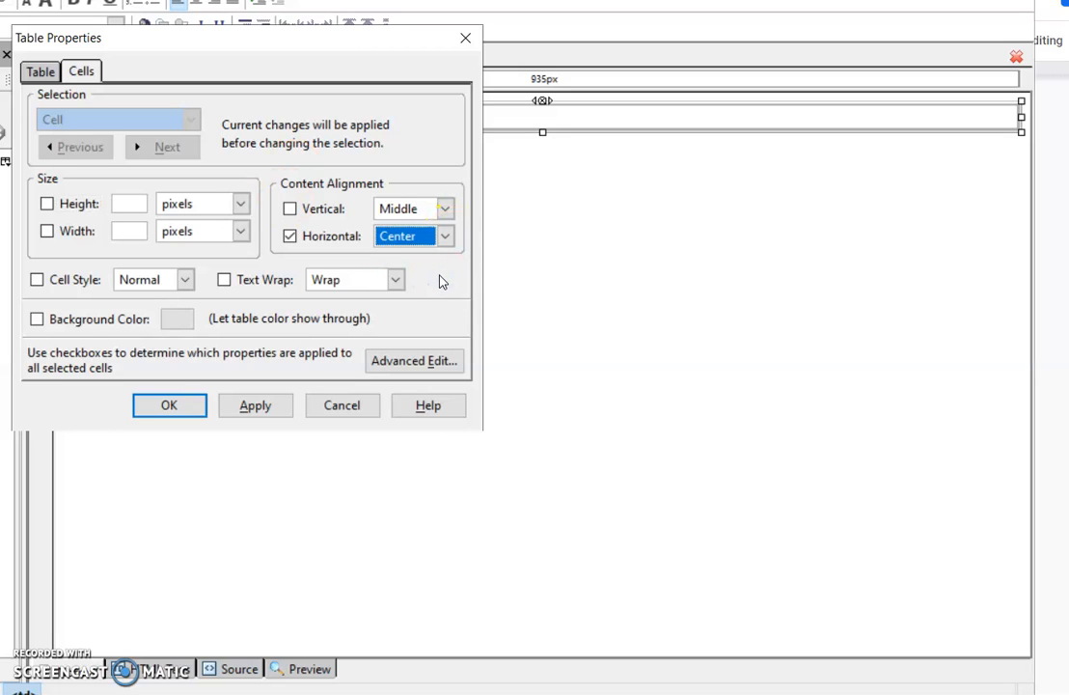
left_click(41, 71)
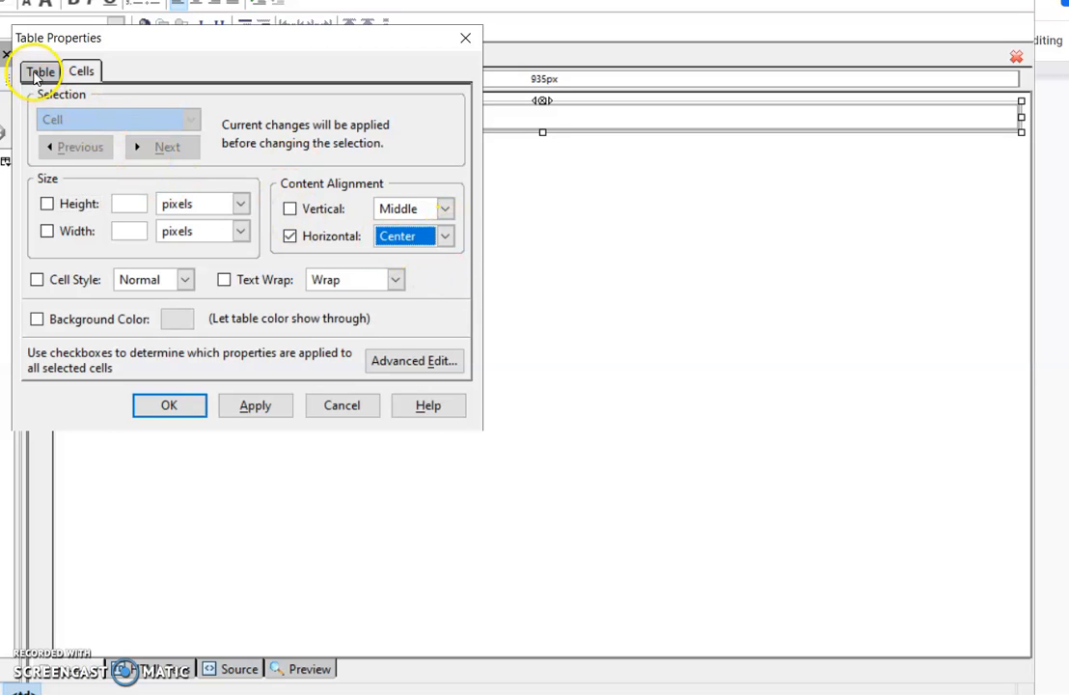
left_click(119, 198)
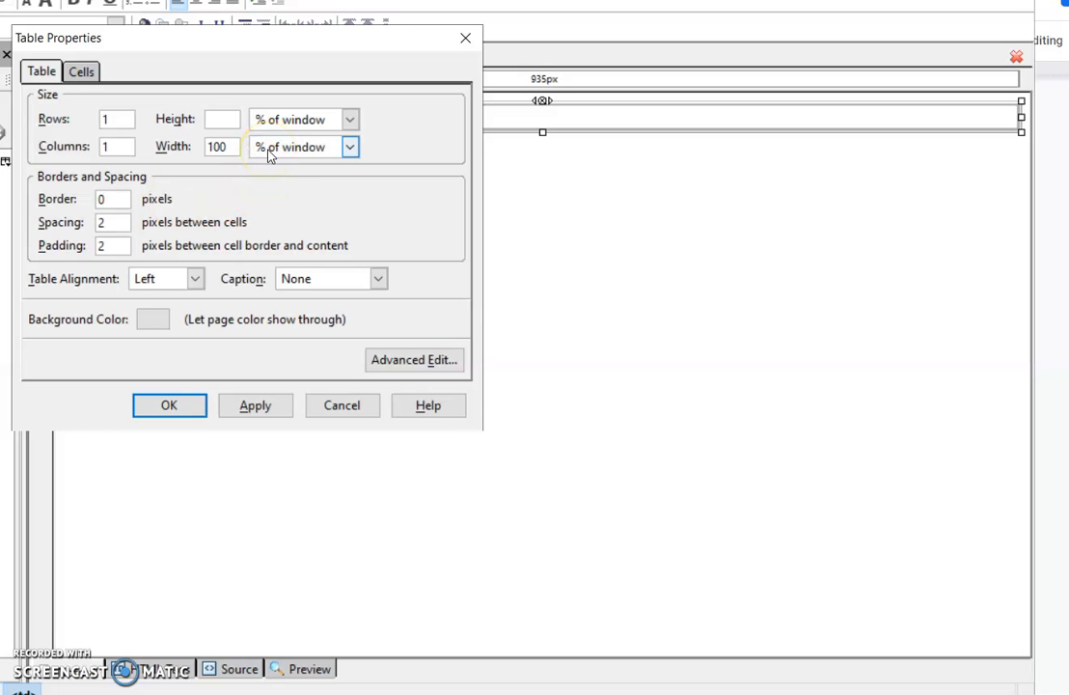
left_click(194, 278)
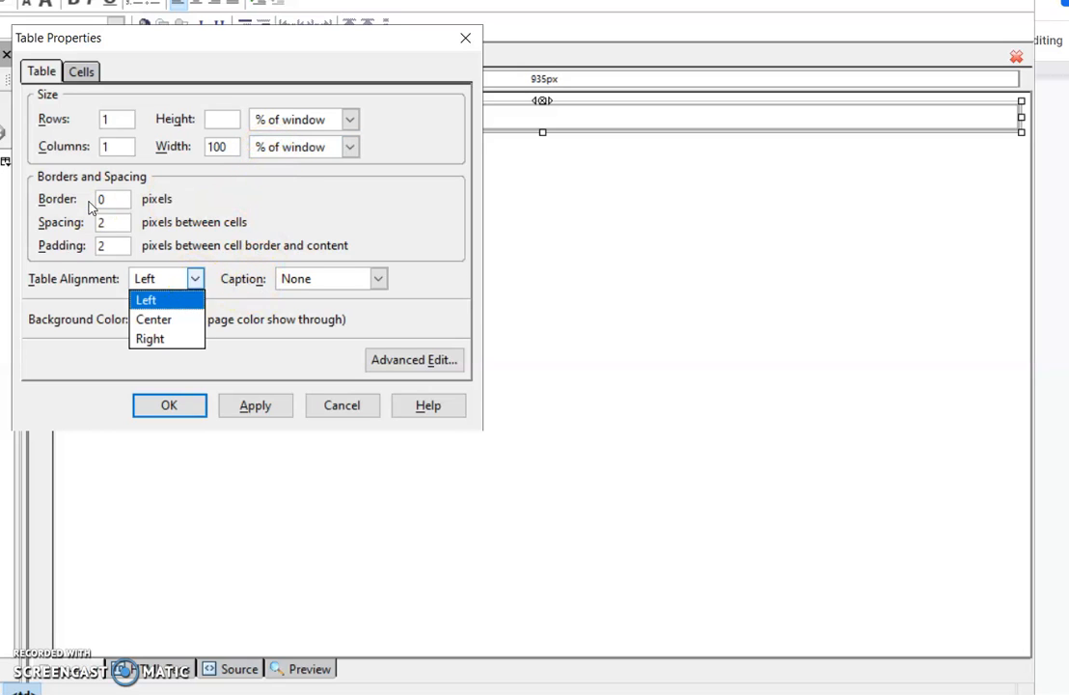
left_click(192, 318)
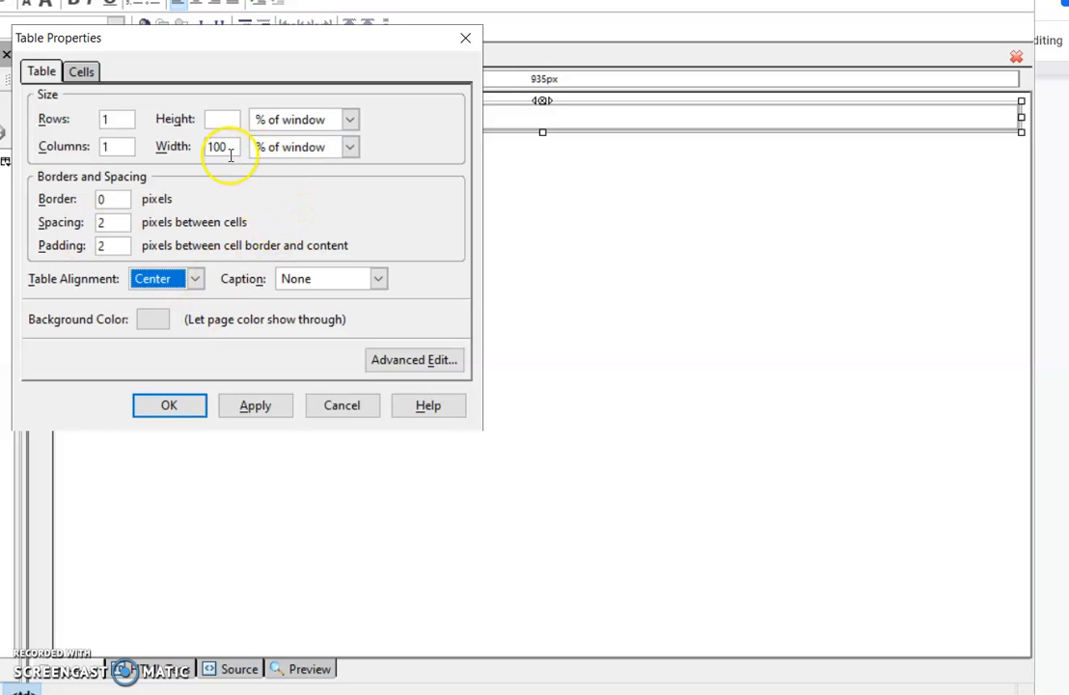
left_click(256, 409)
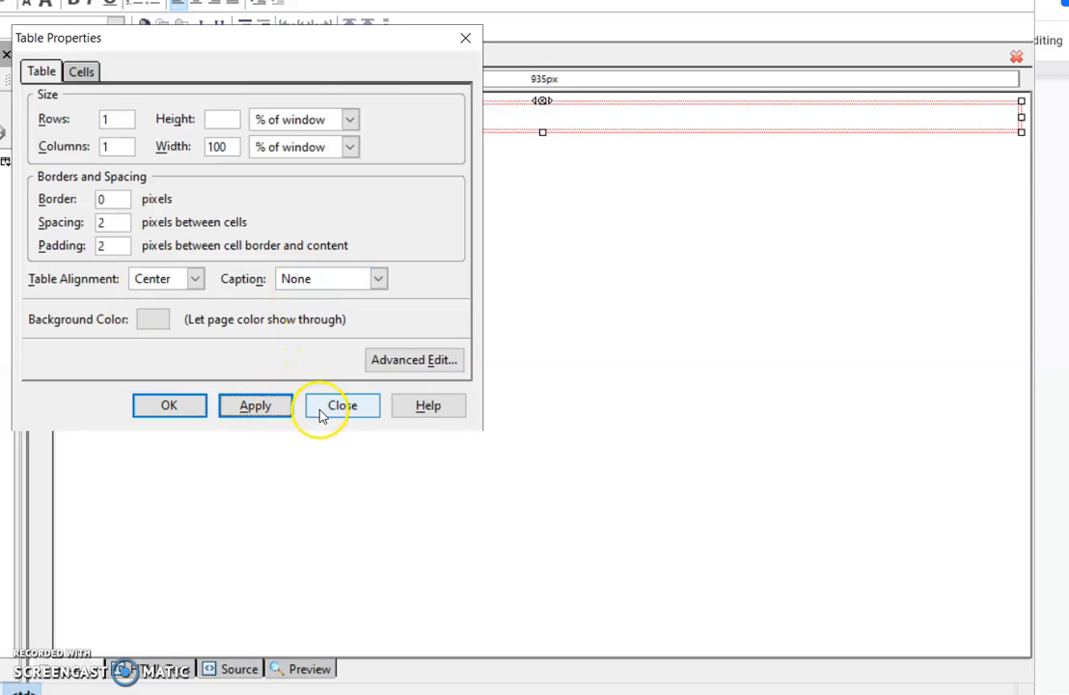
left_click(171, 405)
Insert a second one-row, one-column table inside the first table's cell.
left_click(540, 118)
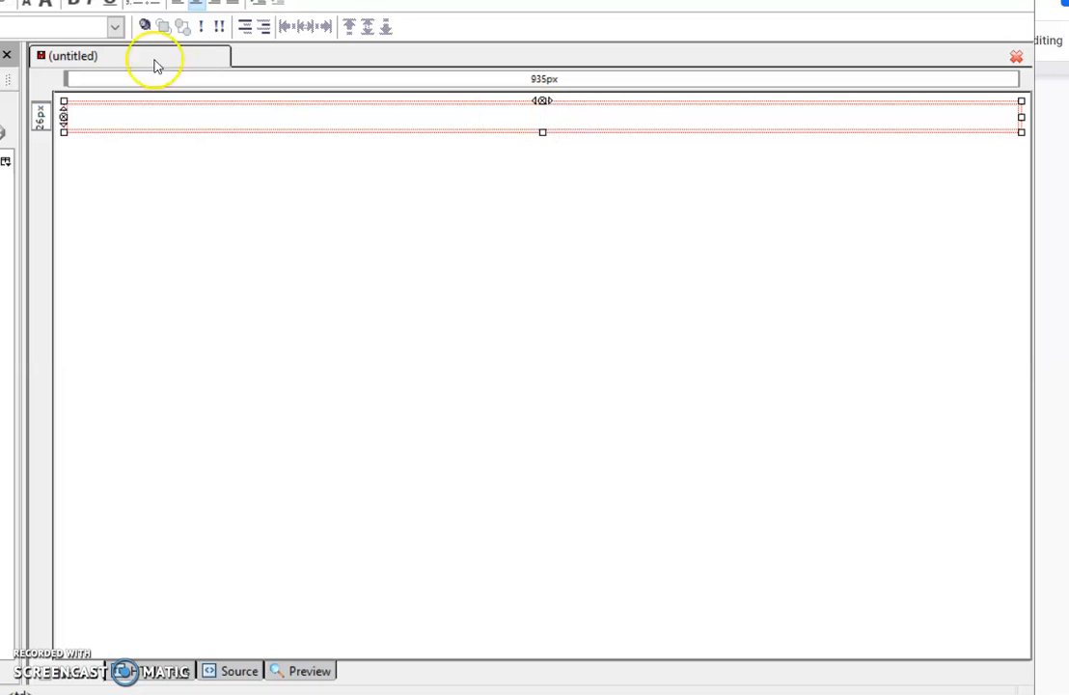
key("alt+i")
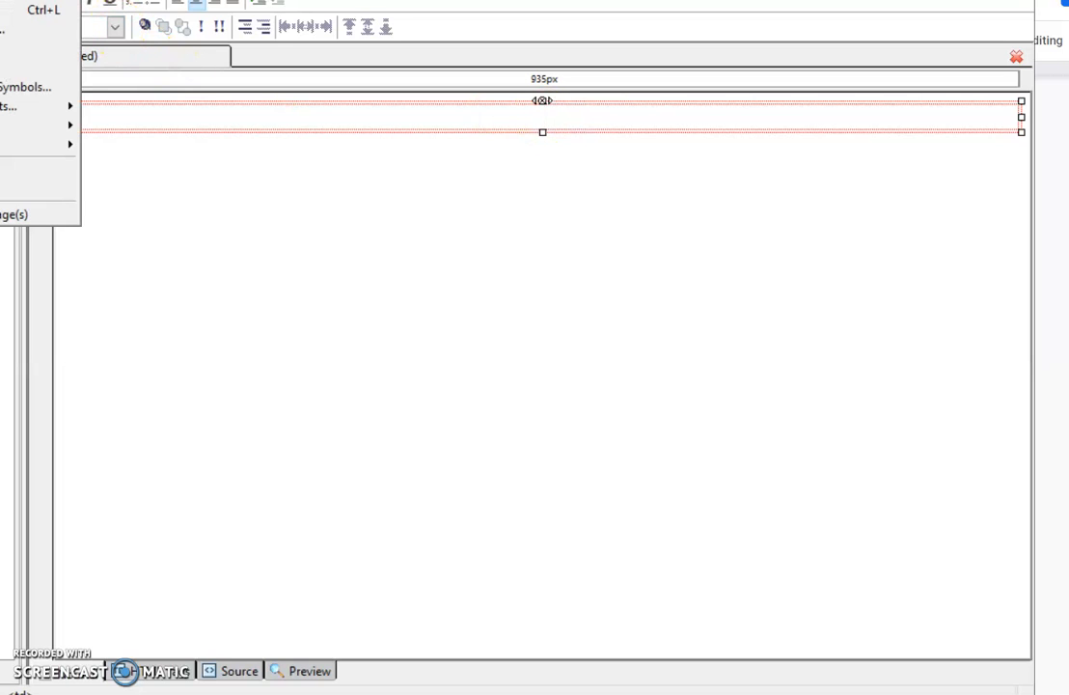
key("i")
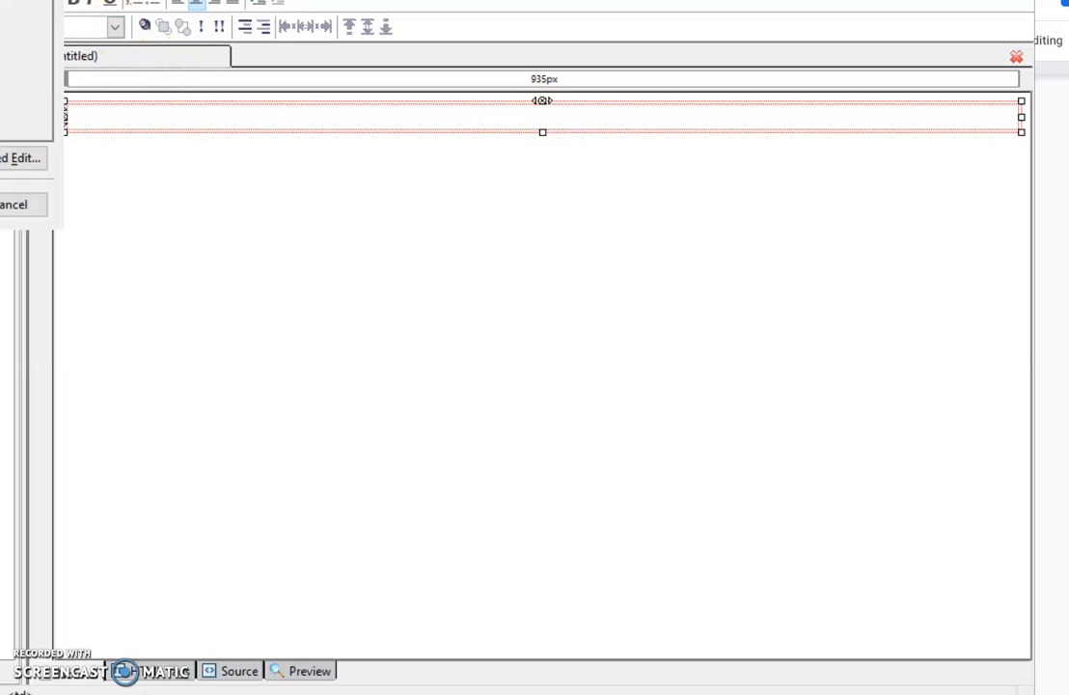
left_click_drag(0, 0, 150, 40)
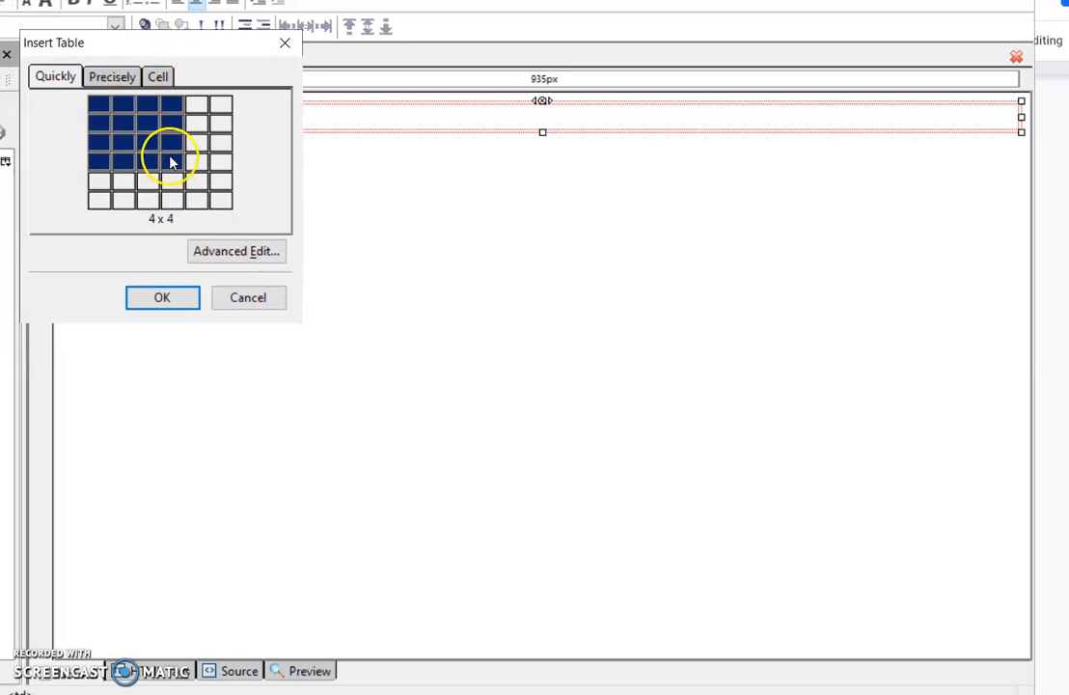
left_click(98, 105)
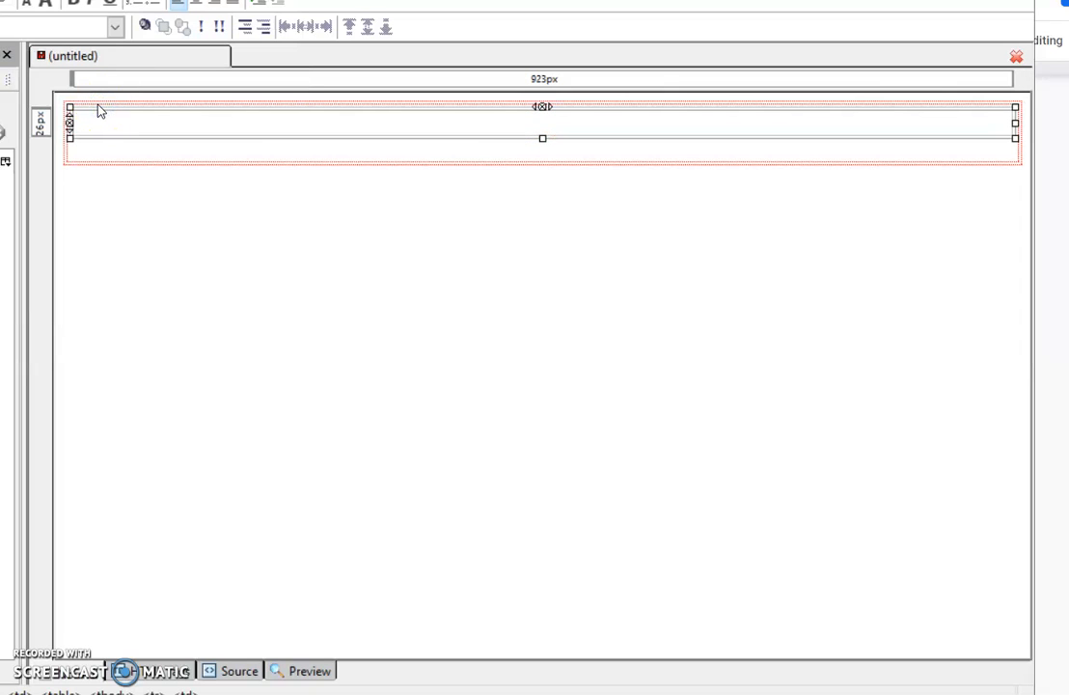
Save the page to the Desktop as an HTML file with the title and file name Video-Page.
key("ctrl+s")
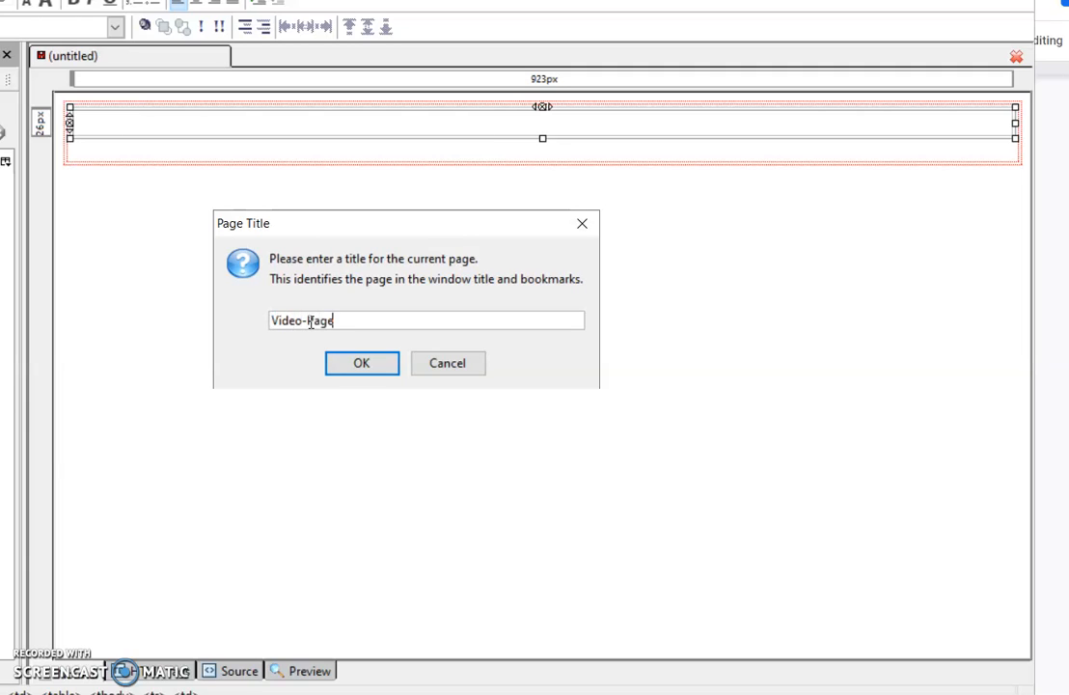
left_click(352, 367)
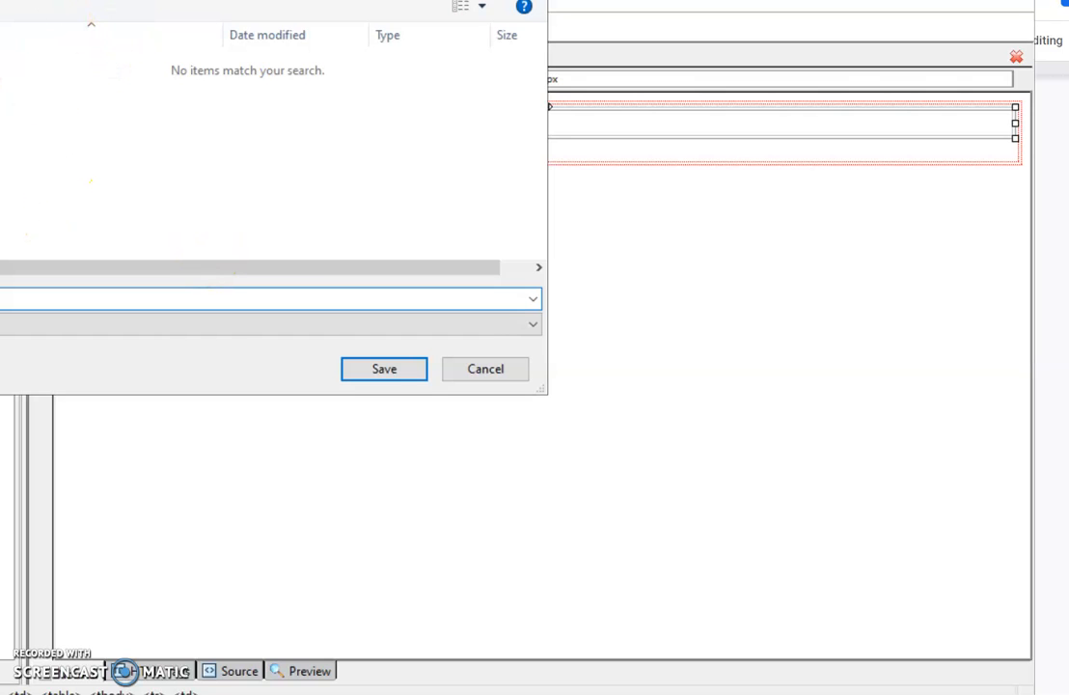
left_click(0, 74)
left_click_drag(19, 0, 251, 20)
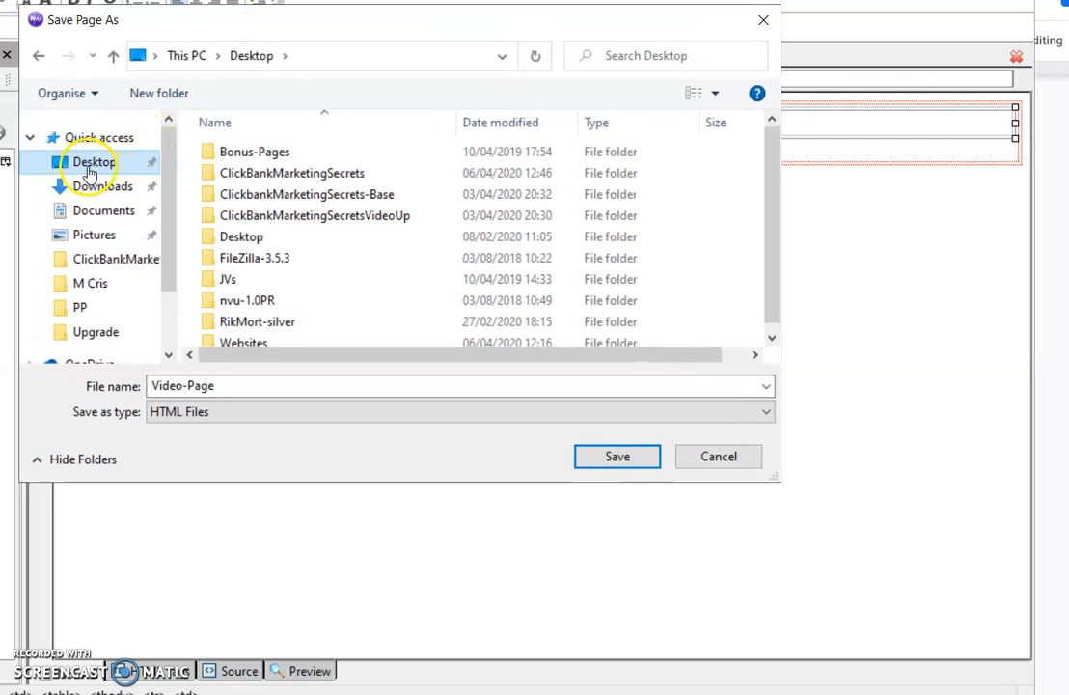
left_click(618, 460)
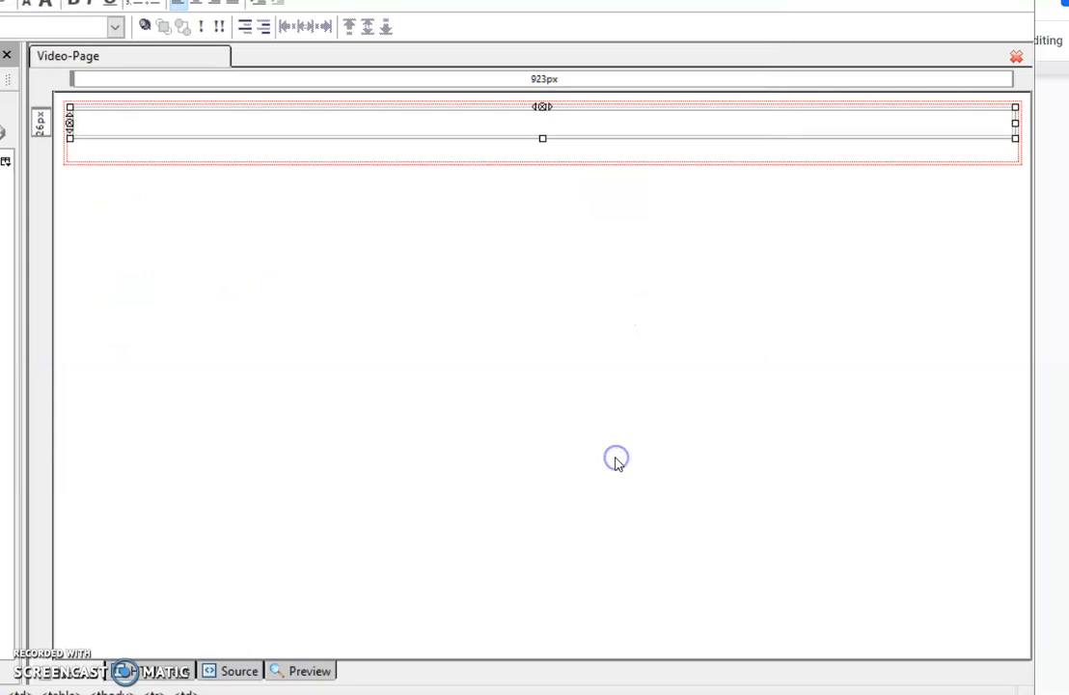
Centre the inner table's cell content, and set the table to 1000 pixels wide with a 0-pixel border and Center alignment.
right_click(514, 124)
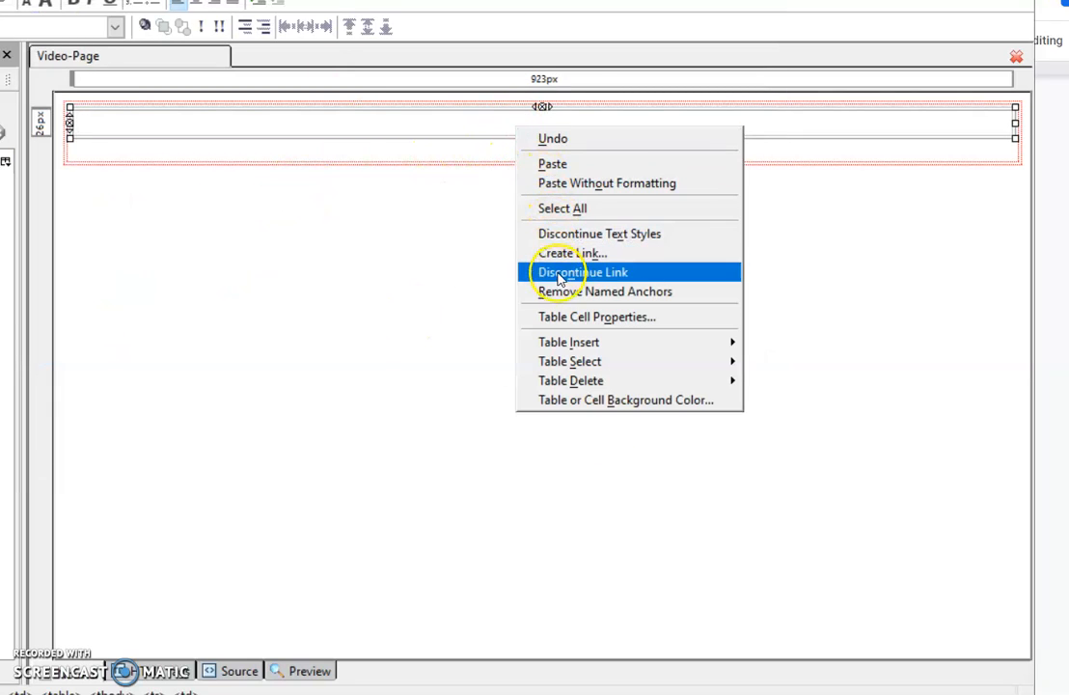
left_click(575, 324)
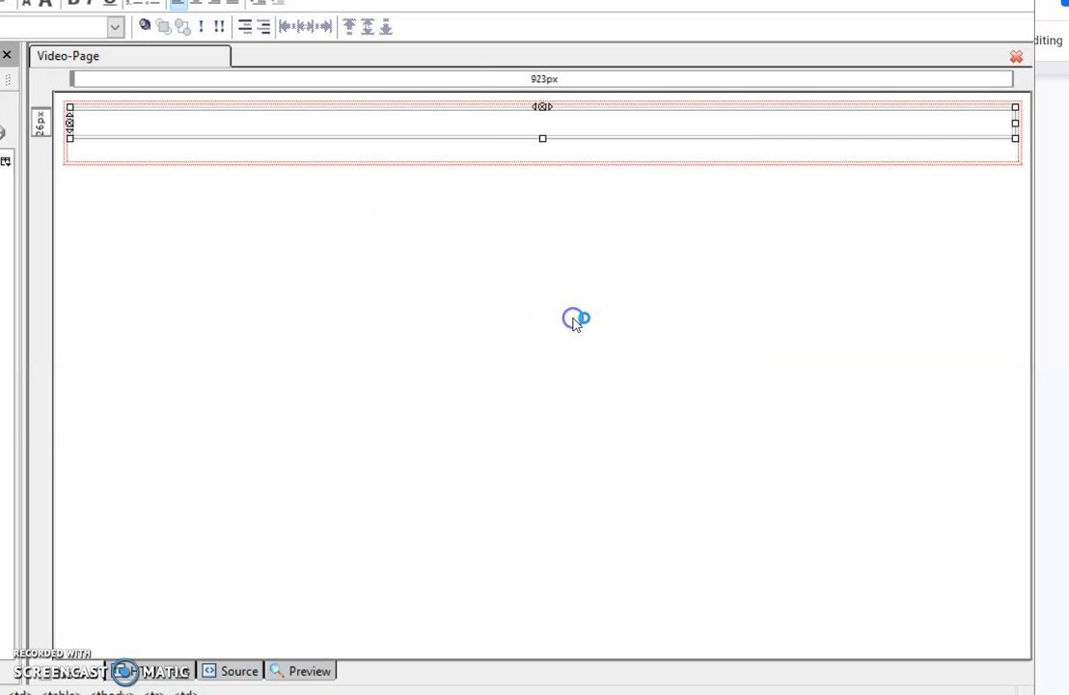
left_click(445, 235)
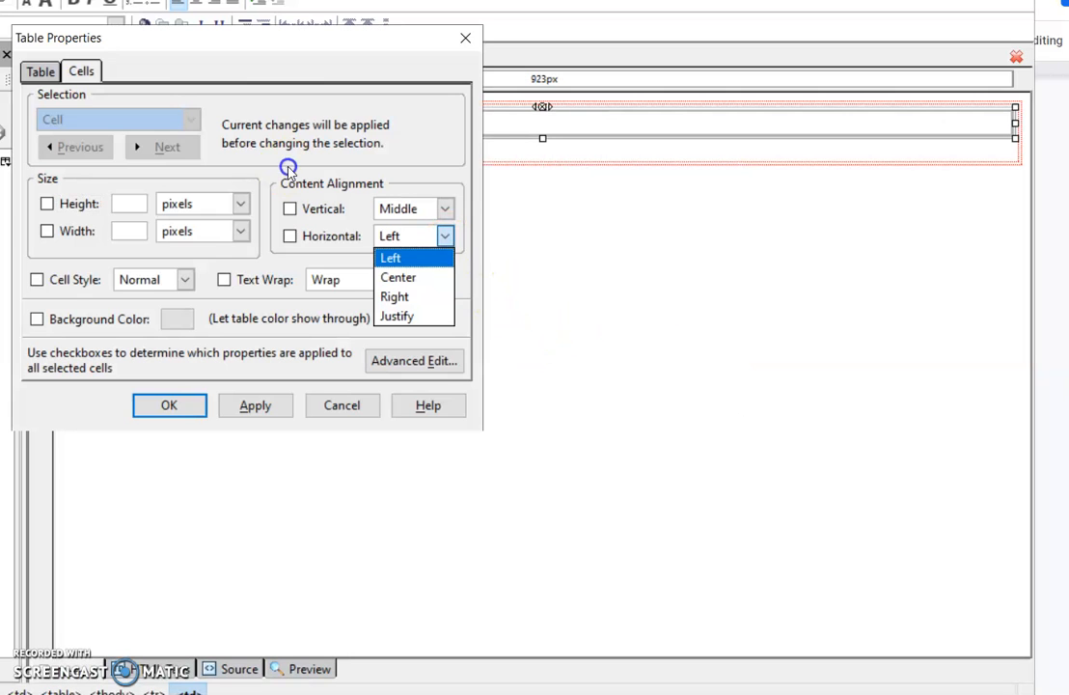
left_click(439, 275)
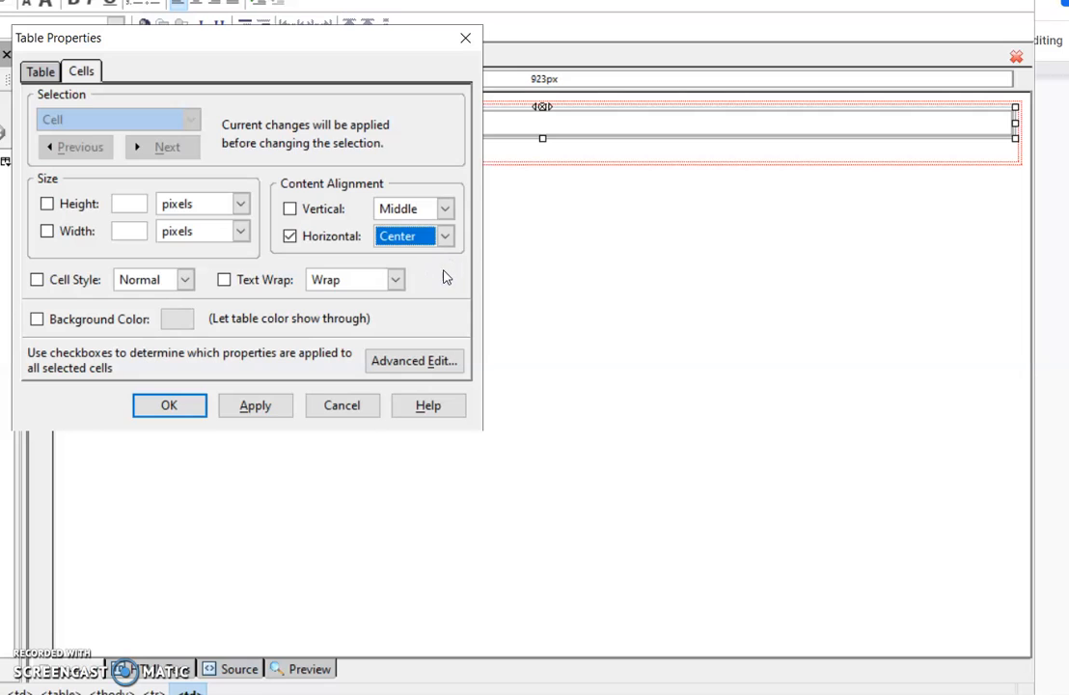
left_click(41, 74)
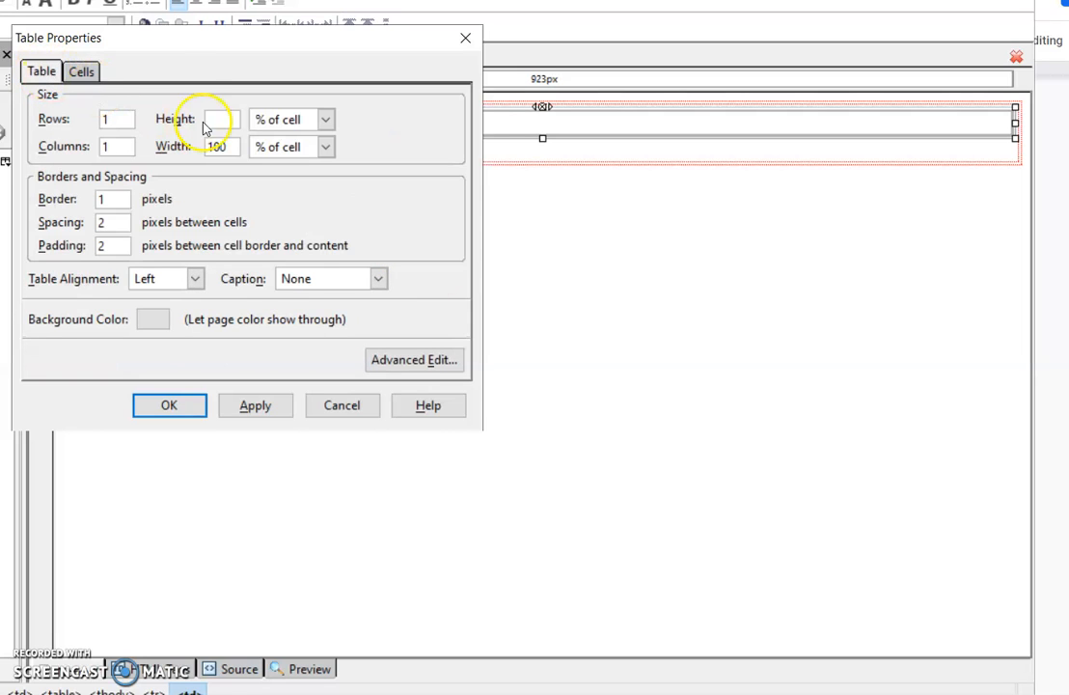
left_click(325, 147)
left_click(318, 172)
left_click_drag(231, 147, 202, 149)
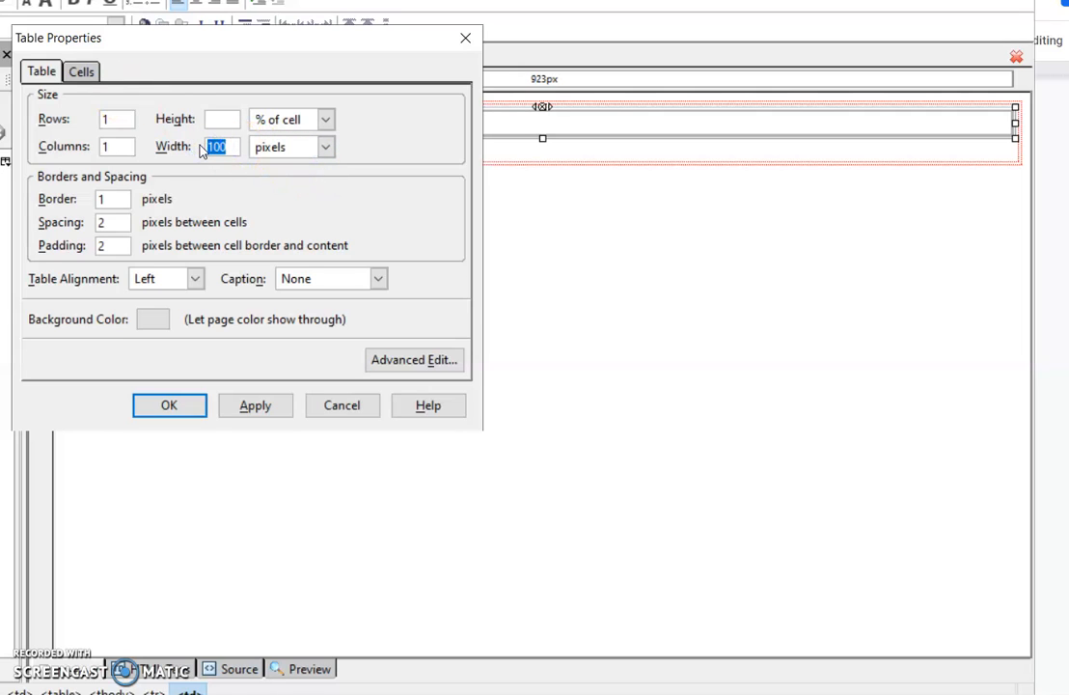
type("1000")
left_click(120, 196)
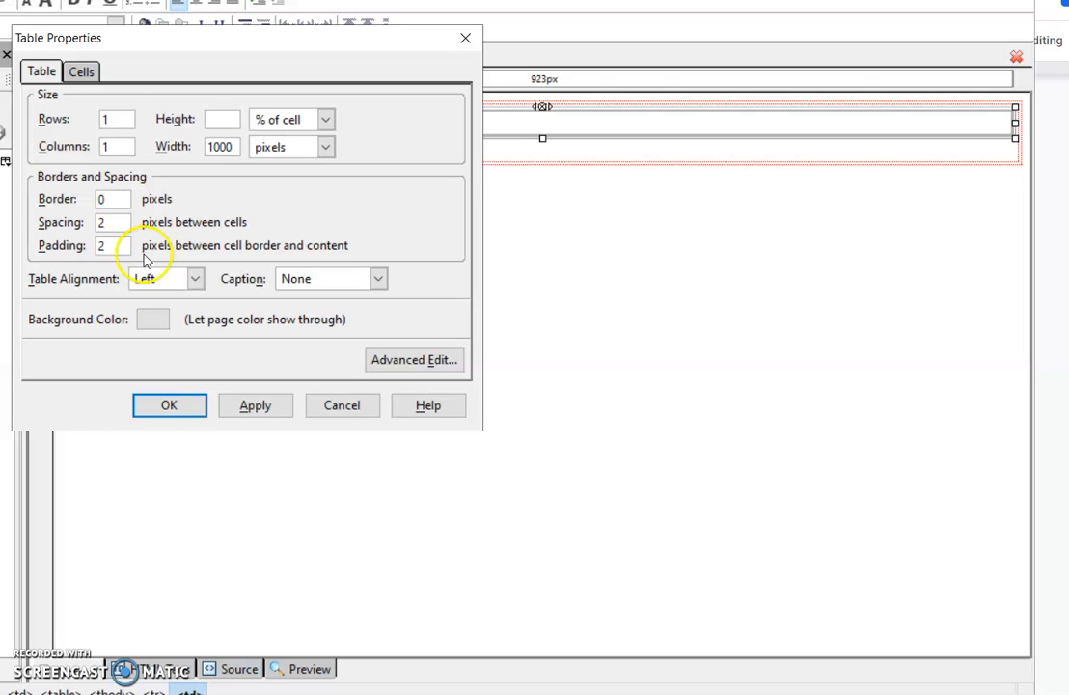
left_click(193, 279)
left_click(180, 318)
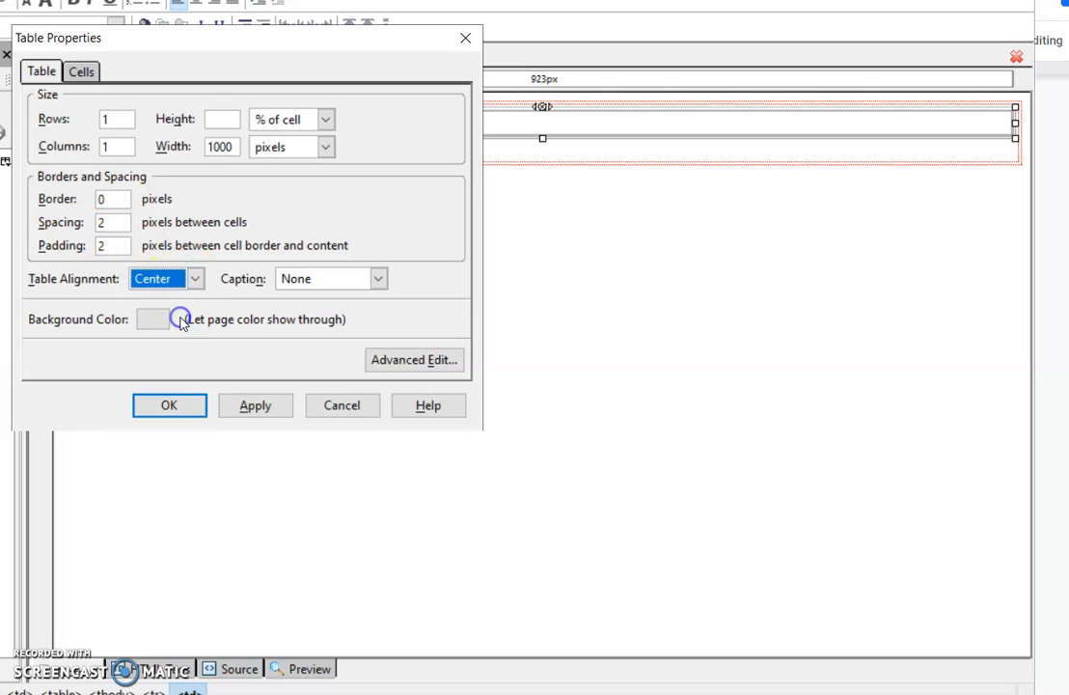
left_click(172, 406)
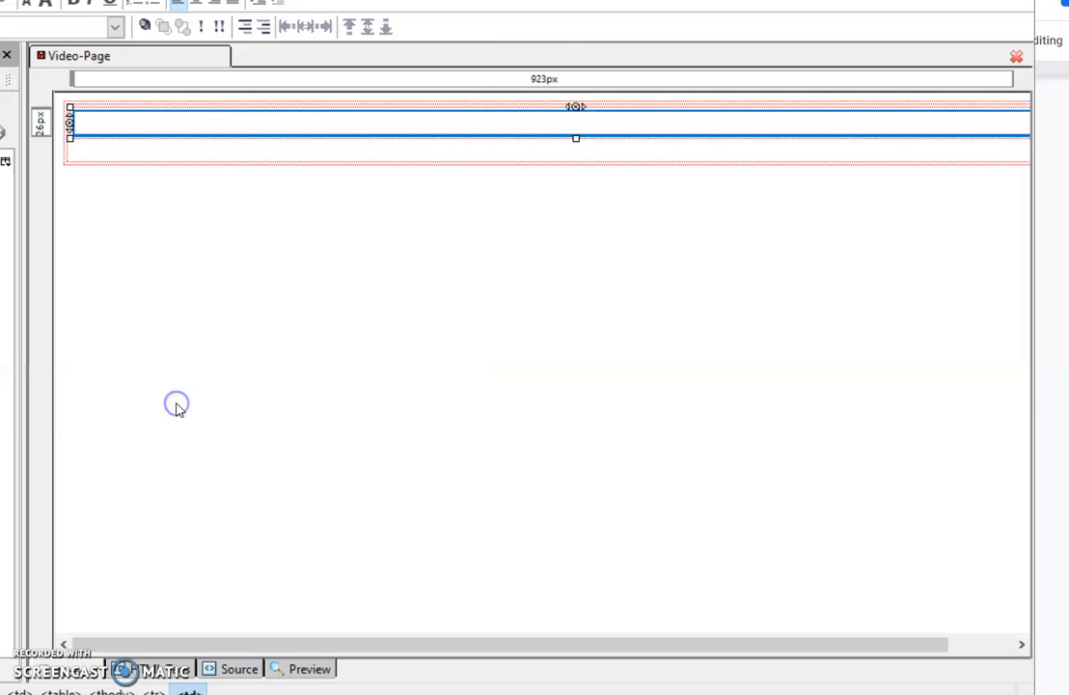
Add a run of blank lines inside the inner table's cell to make it taller.
left_click(393, 79)
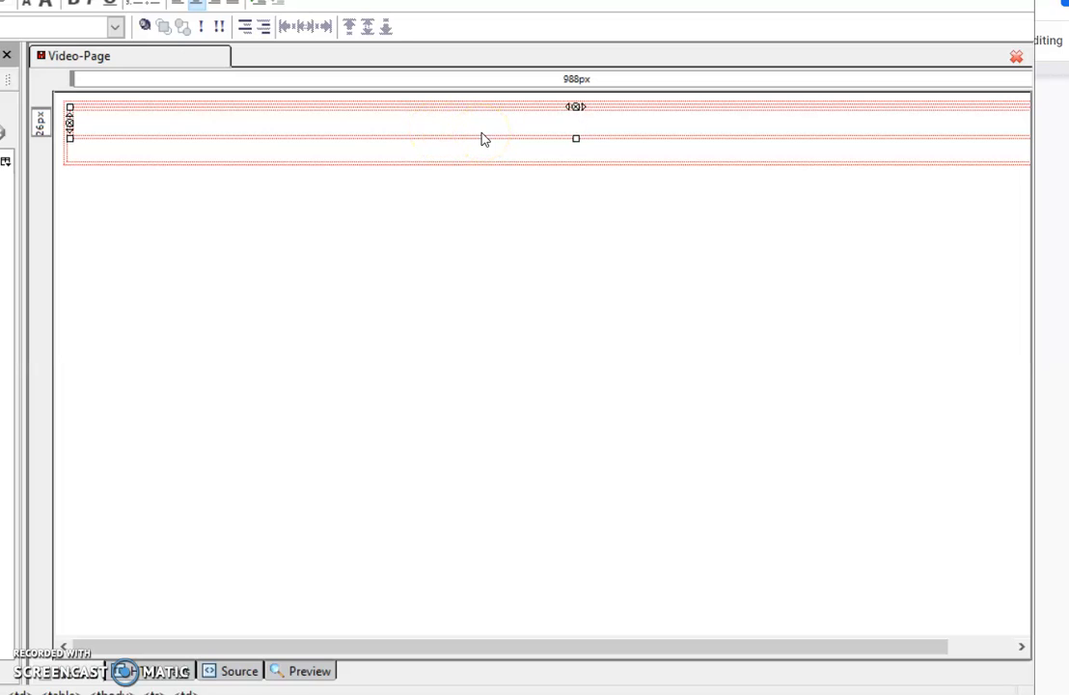
key("Return")
key("Return")
key("Return")
key("Return")
key("Return")
key("Return")
key("Return")
key("Return")
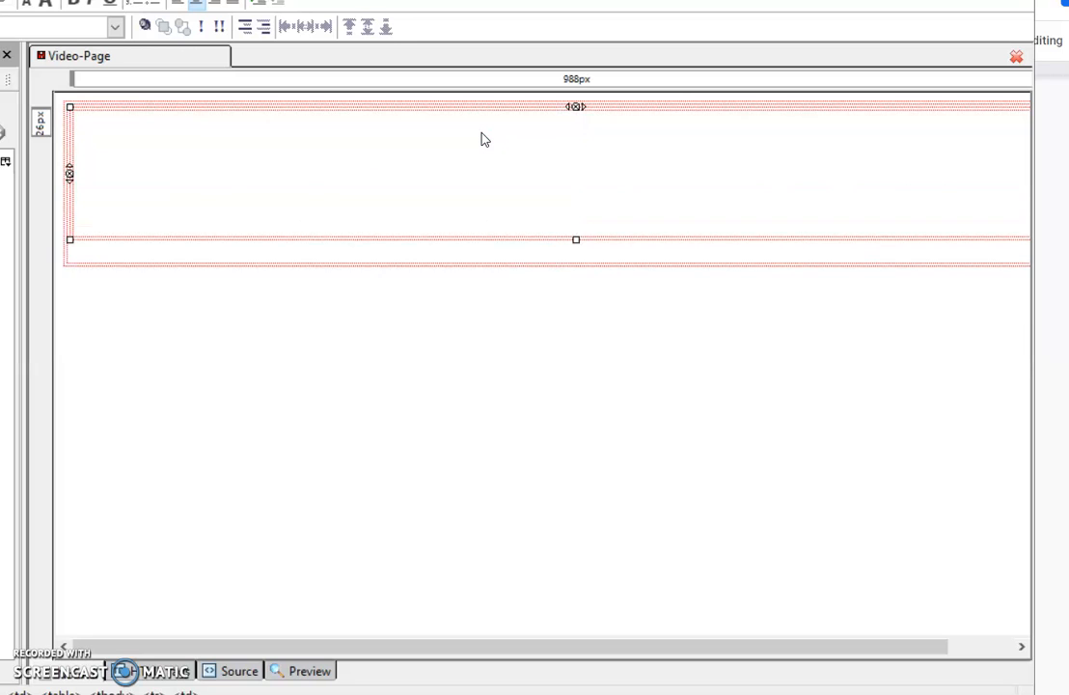
Enter the heading "Here Are The 'ClickBank Marketing Secrets' Videos You Purchsed." near the top of the inner table's cell.
left_click(490, 136)
left_click(598, 167)
type("Here a")
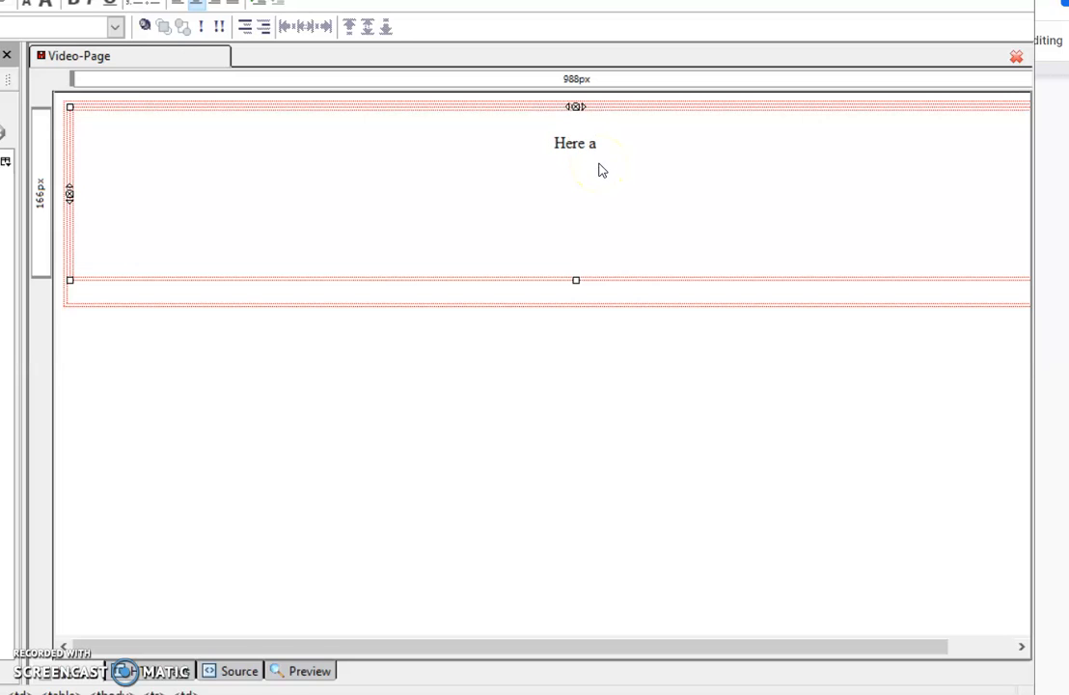
key("BackSpace")
key("BackSpace")
type("Are The 'Clic")
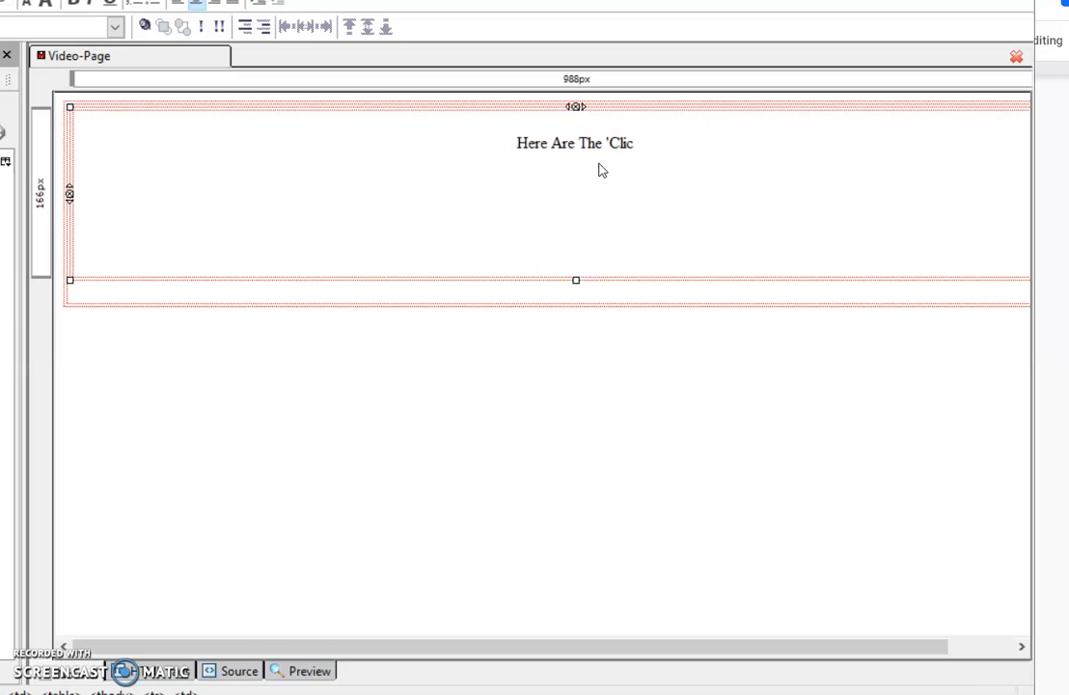
type("Bar")
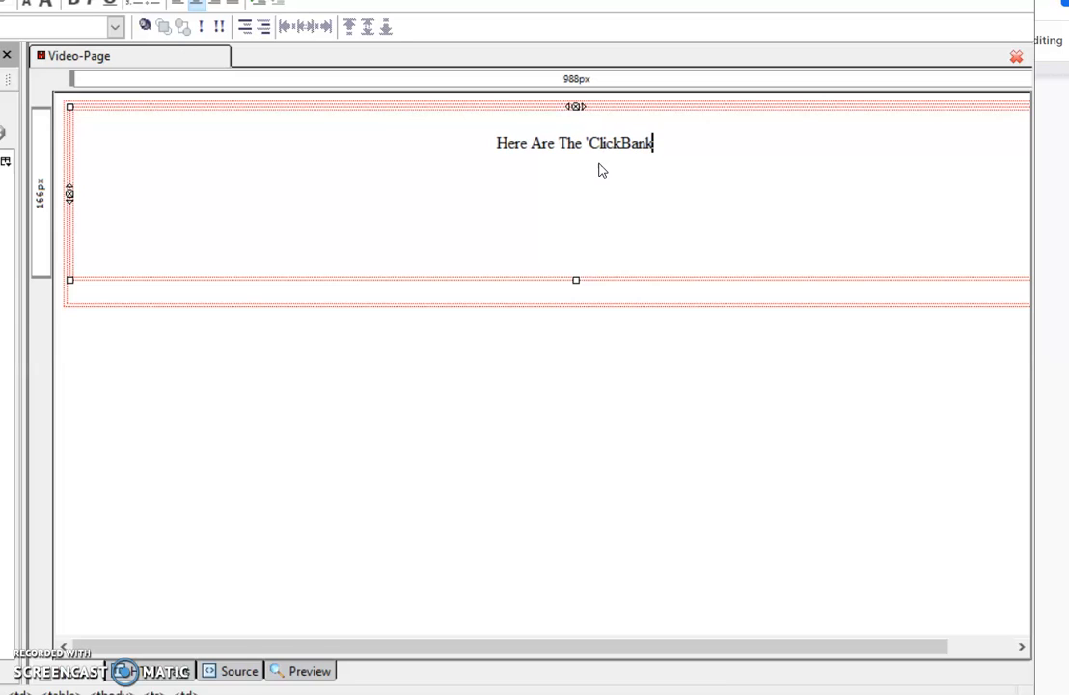
type("k Market")
type("ing Sec")
type("rets")
type("' Vic")
type("eo")
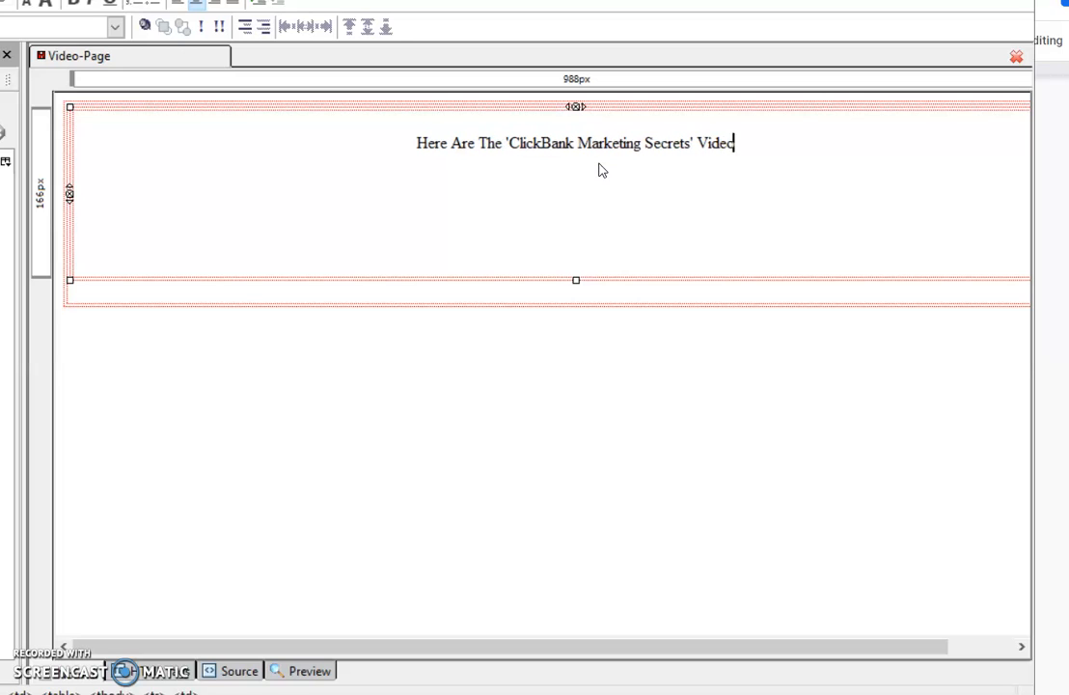
type("s You")
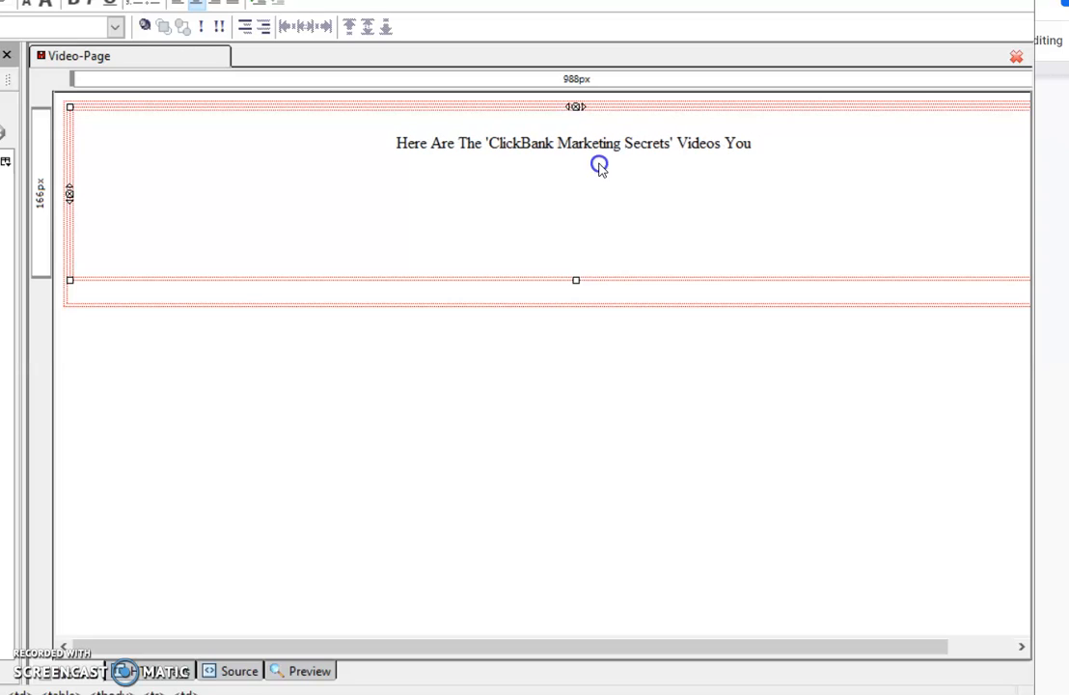
type(" Purchsed")
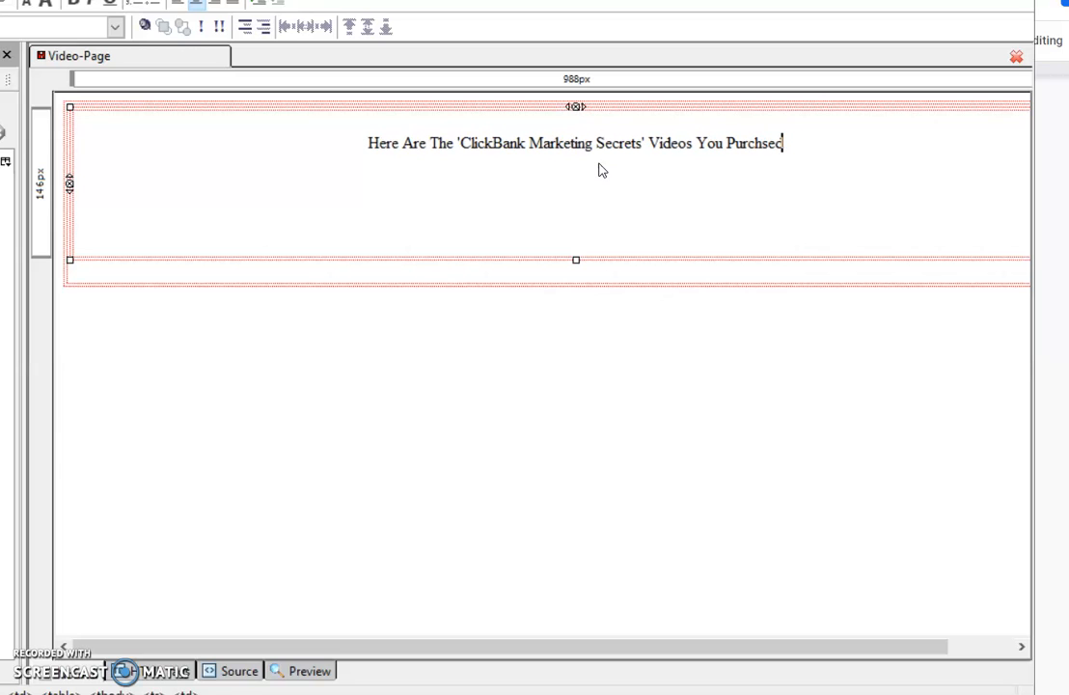
type(".")
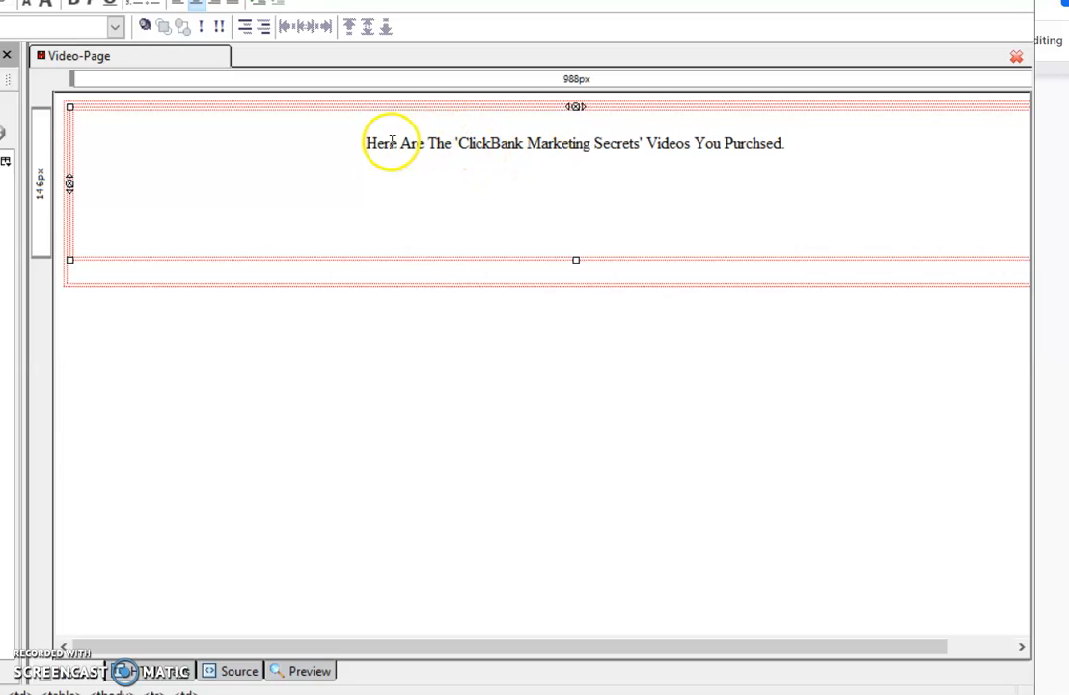
Make the whole heading line bold and enlarge its text by three size increments.
left_click_drag(365, 143, 787, 143)
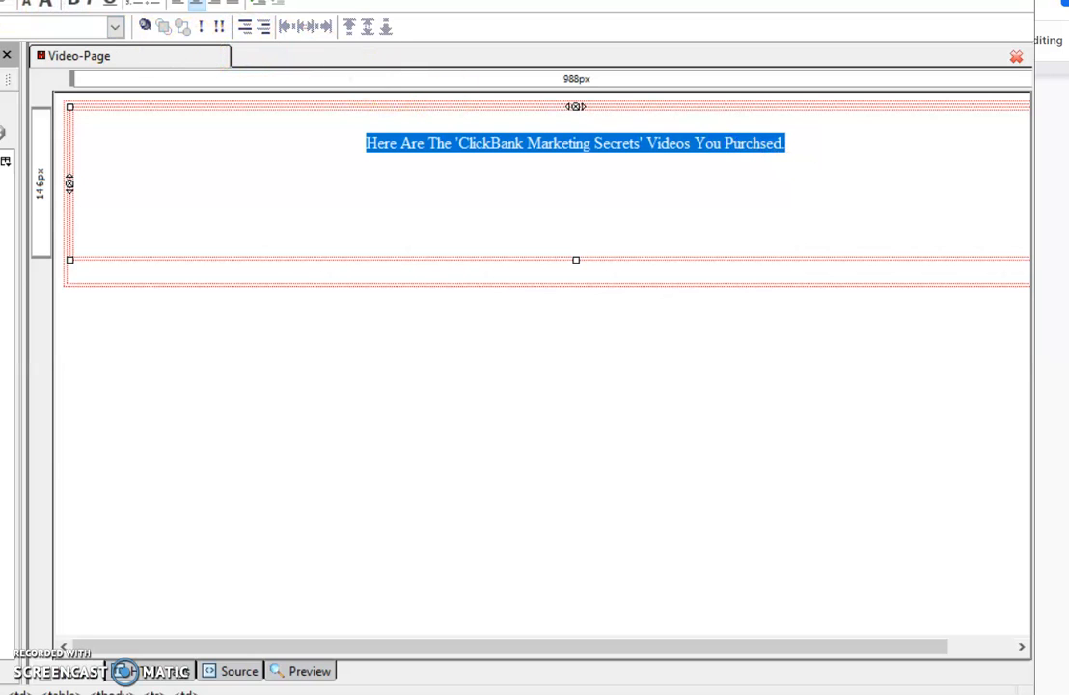
left_click(74, 5)
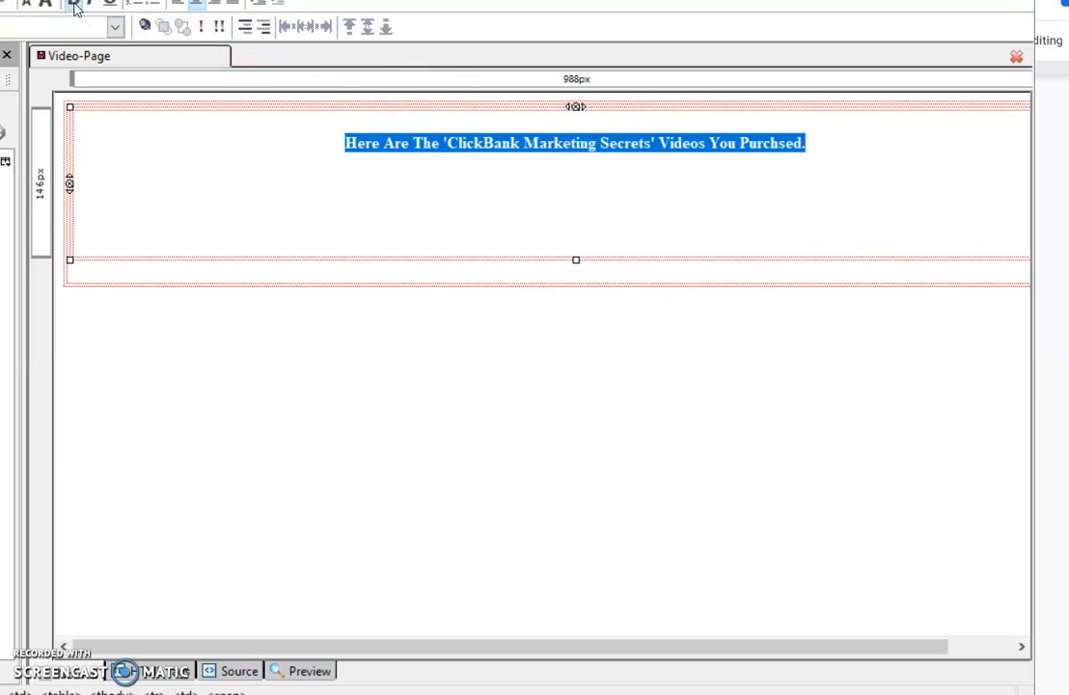
left_click(45, 4)
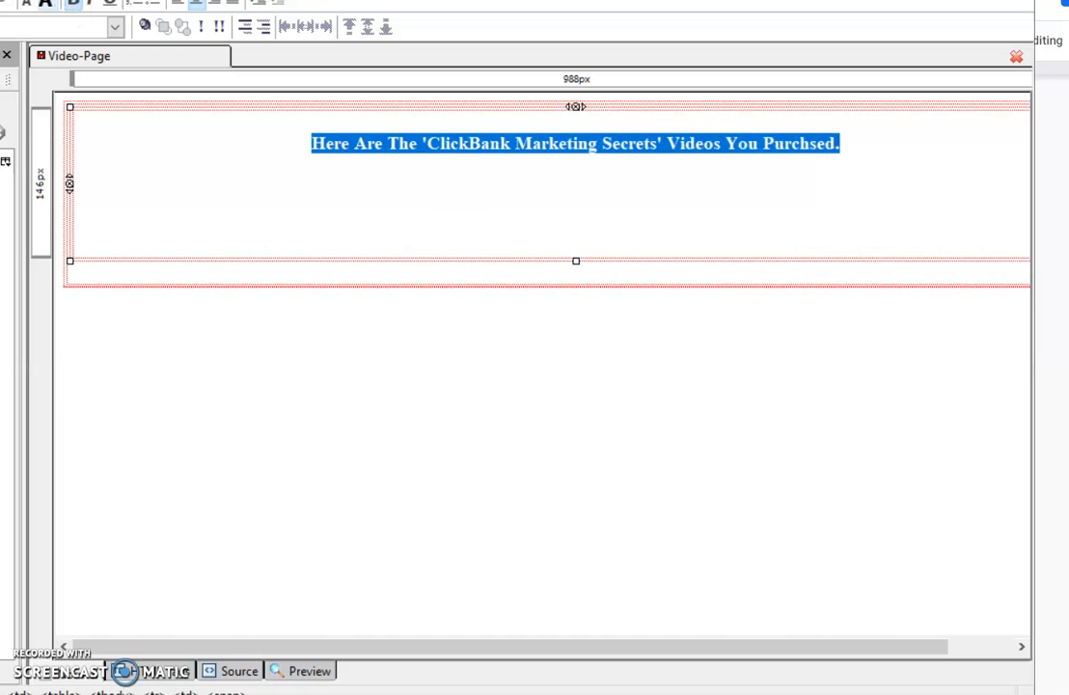
left_click(45, 4)
left_click(45, 4)
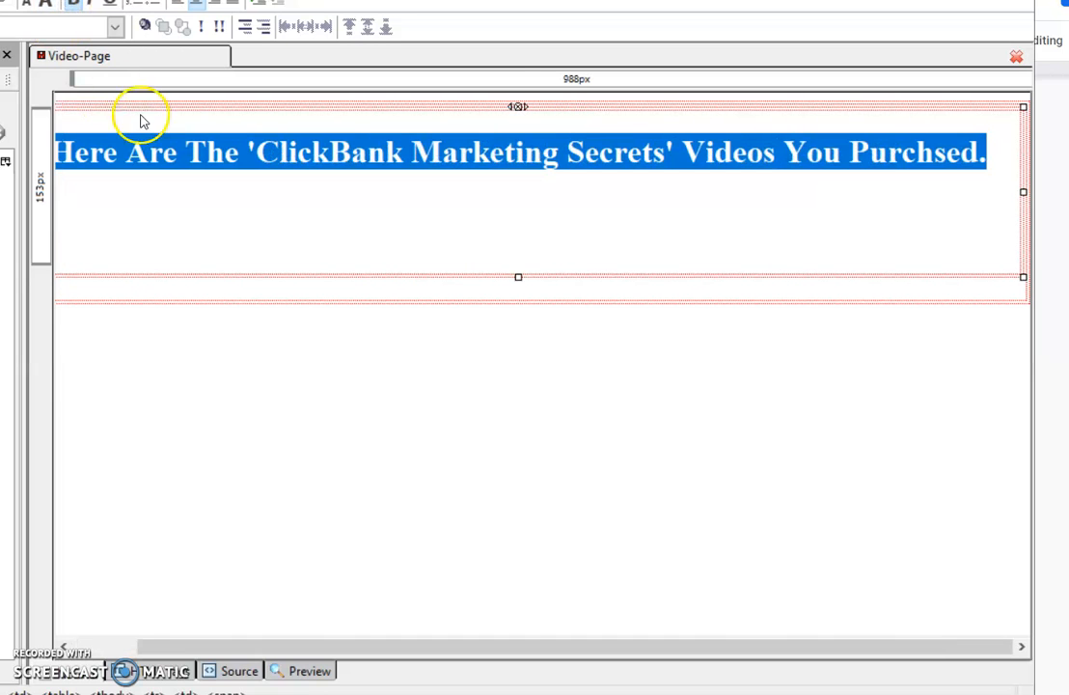
Insert a one-row, one-column table below the heading inside the inner table's cell.
left_click(415, 216)
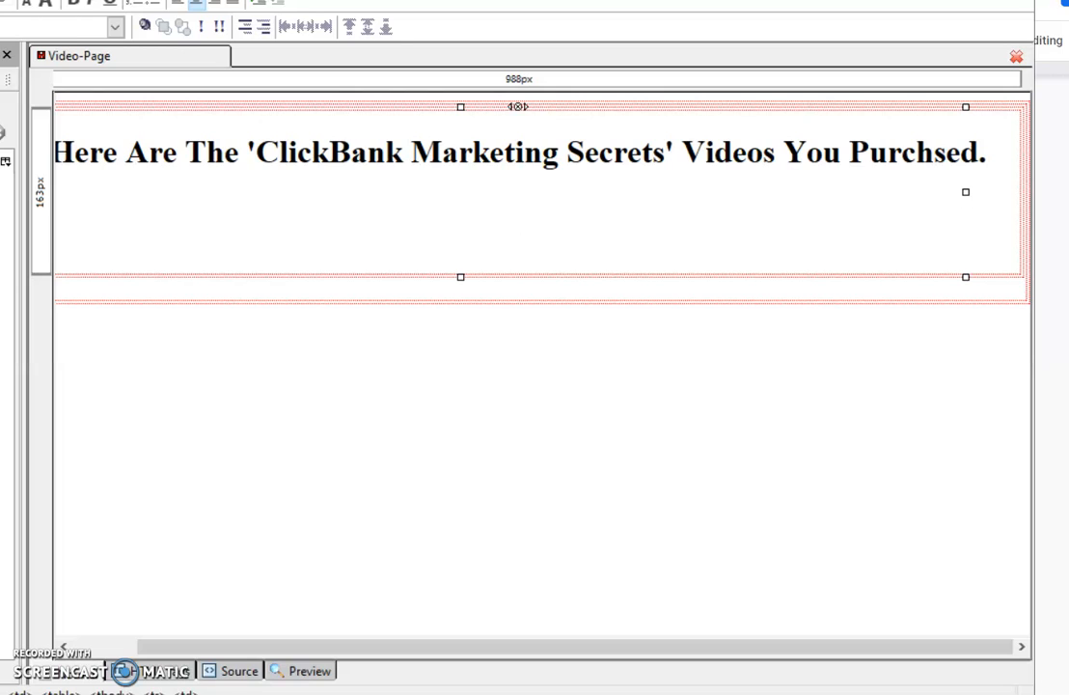
key("alt+i")
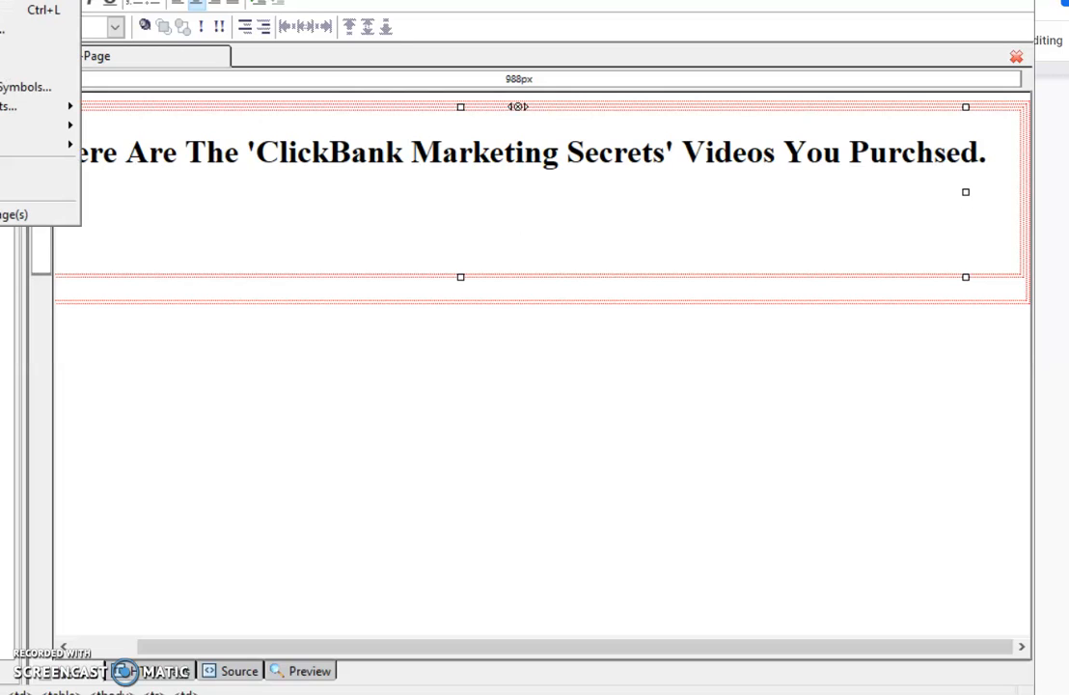
key("t")
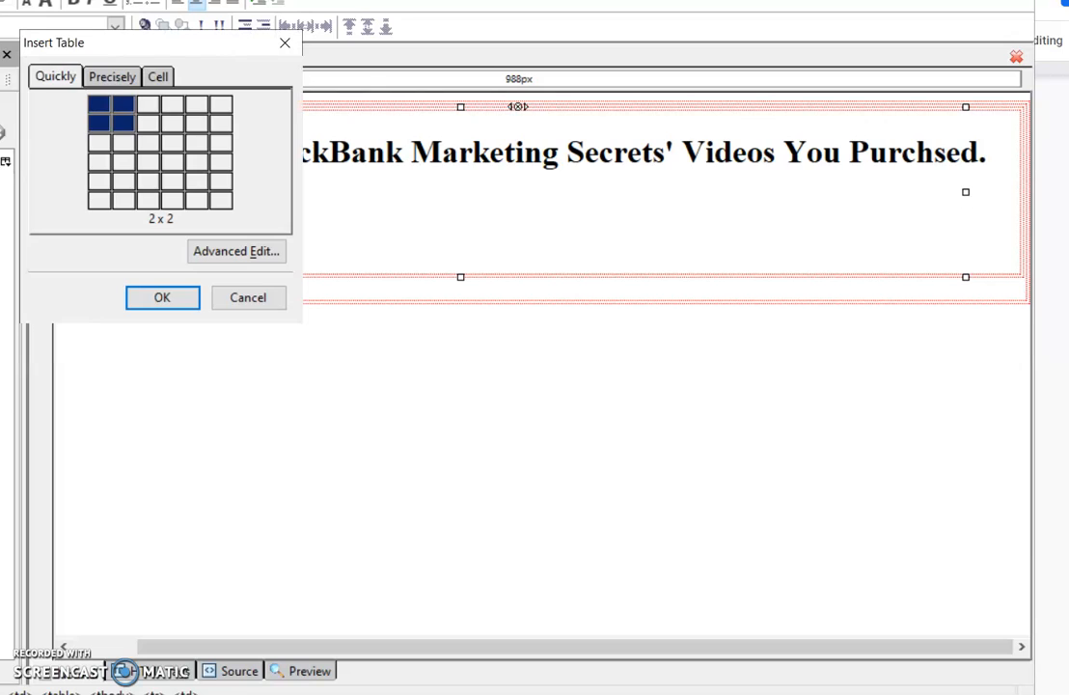
left_click(98, 106)
left_click(99, 106)
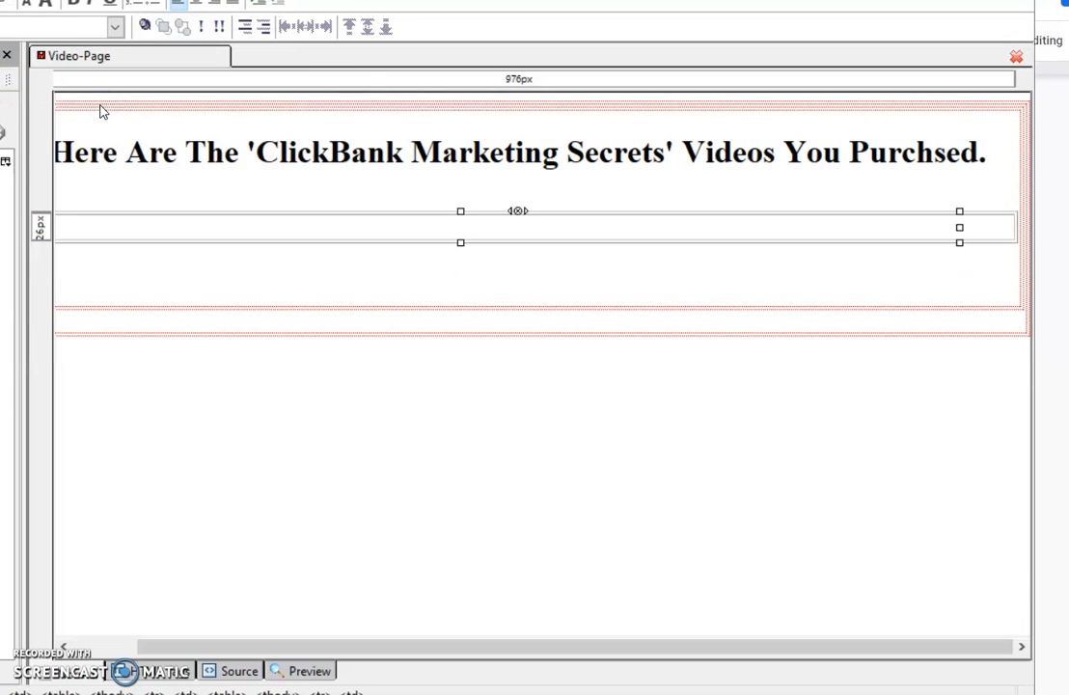
Set the horizontal content alignment of the new table's cell to Center in its cell properties.
right_click(454, 231)
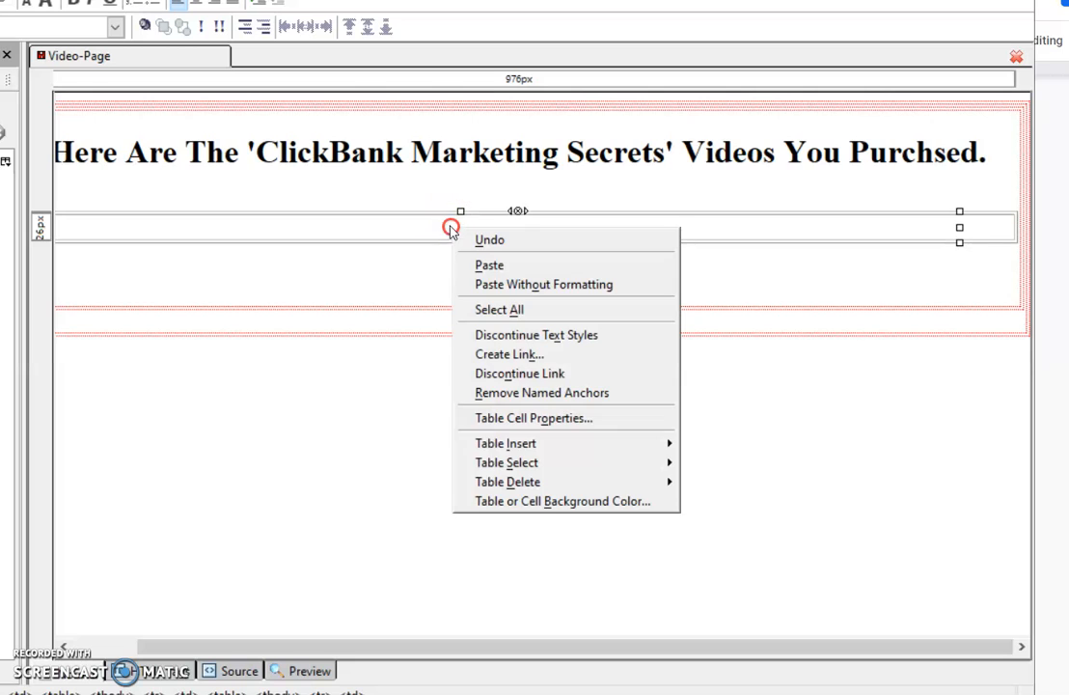
left_click(523, 421)
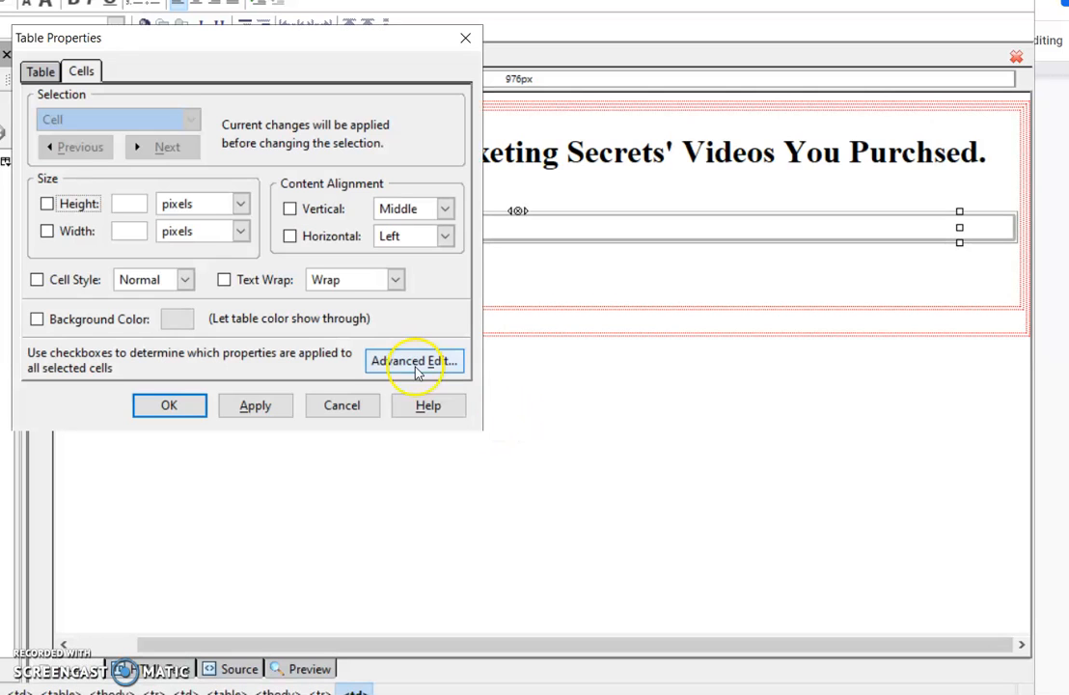
left_click(444, 236)
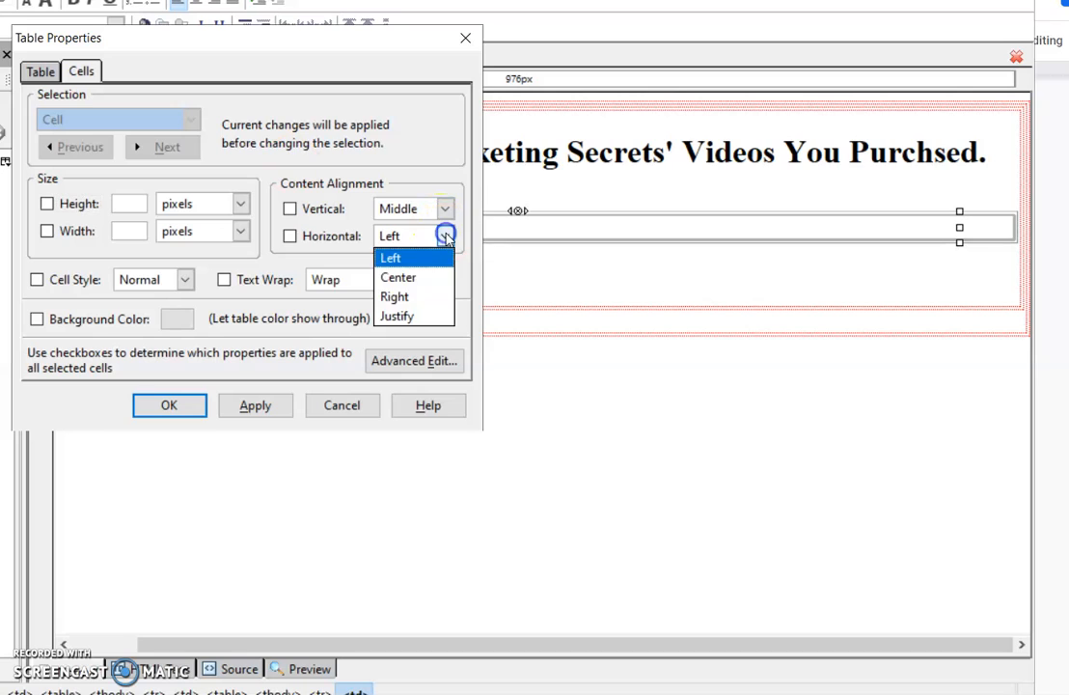
left_click(435, 279)
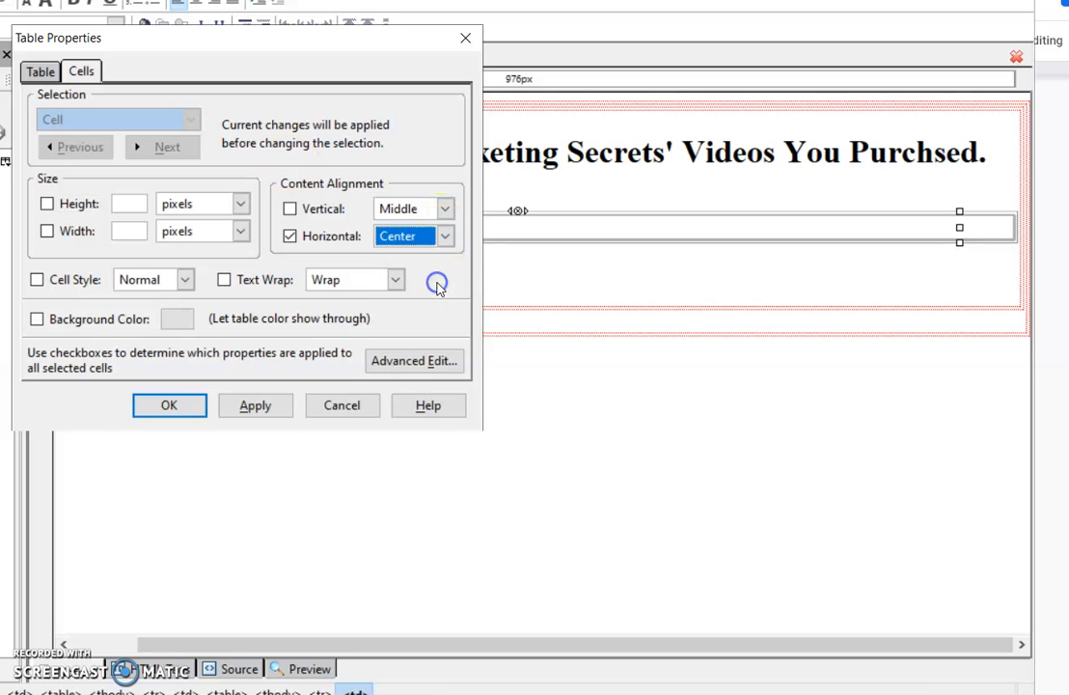
Give the new table a 0-pixel border, Center table alignment and a width of 500 pixels.
left_click(42, 73)
left_click(125, 203)
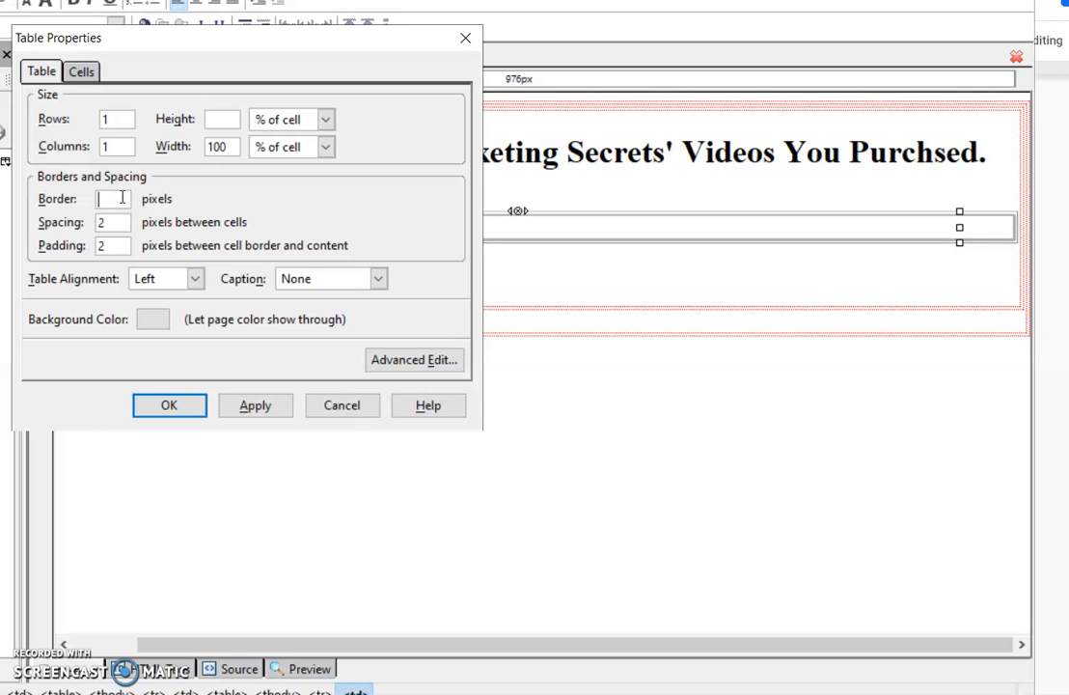
left_click(255, 405)
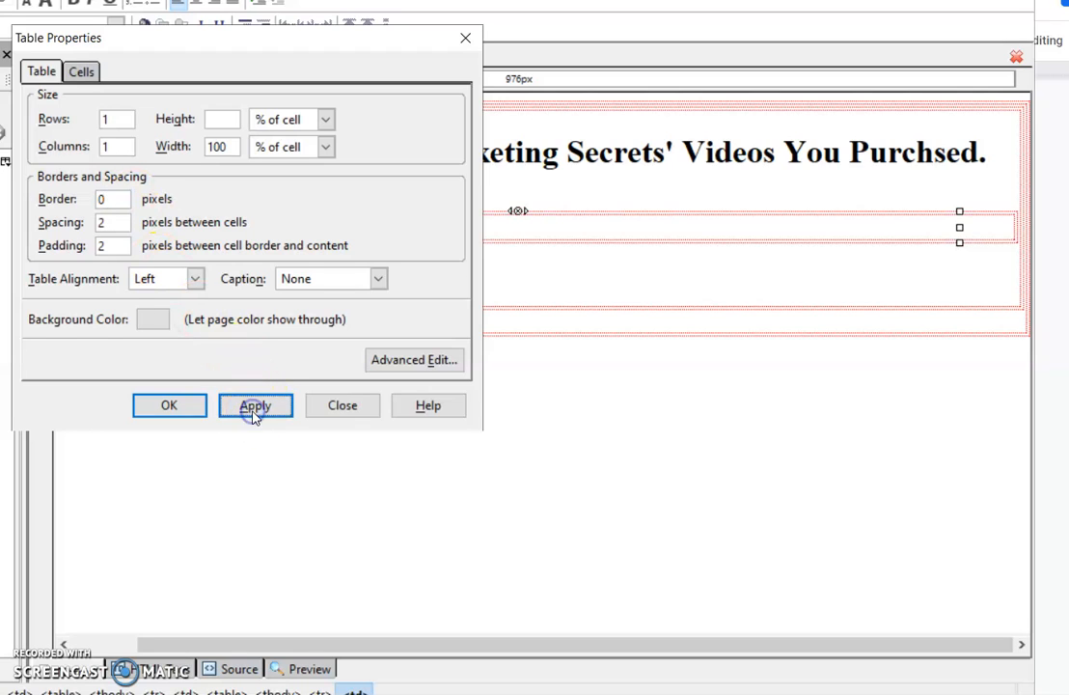
left_click(195, 279)
left_click(154, 319)
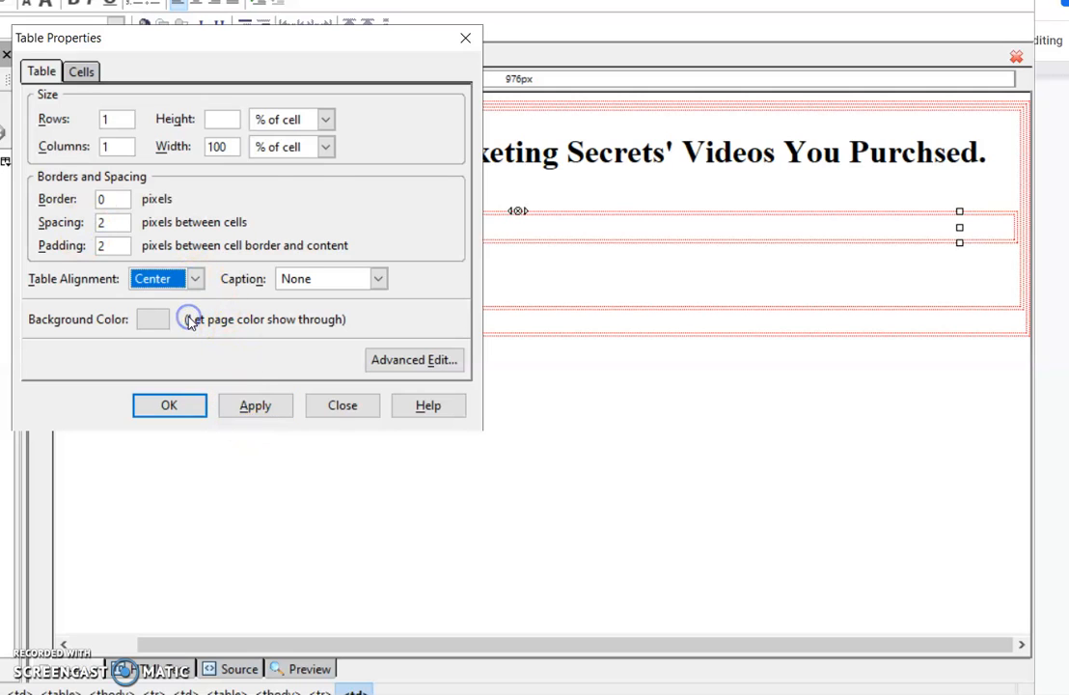
left_click(326, 147)
left_click(289, 167)
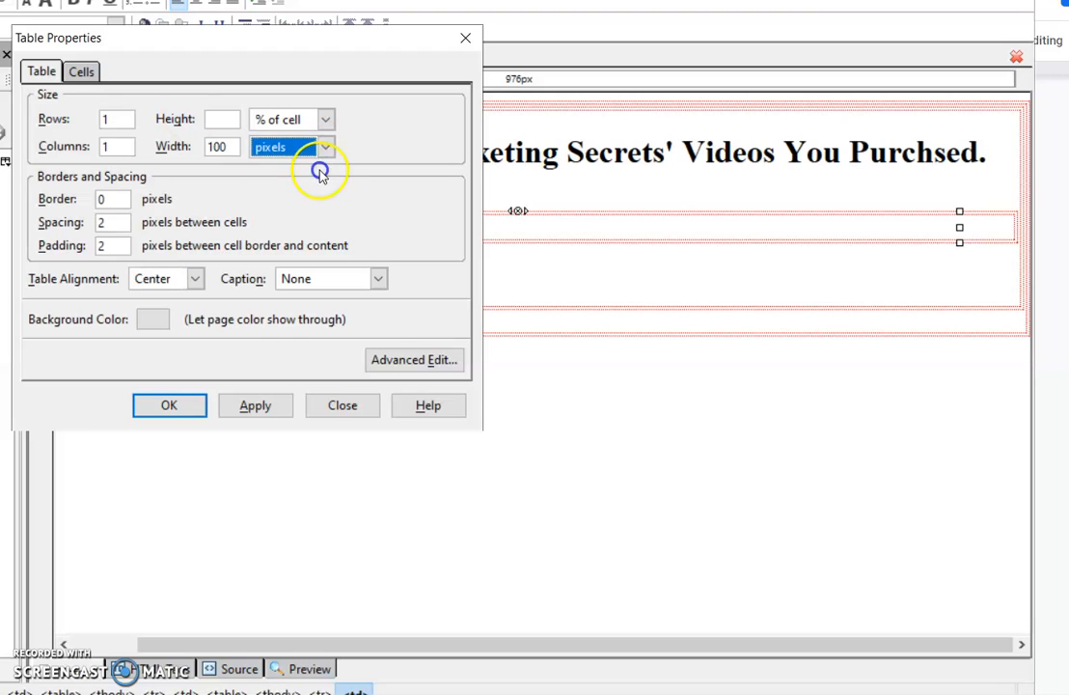
left_click(226, 146)
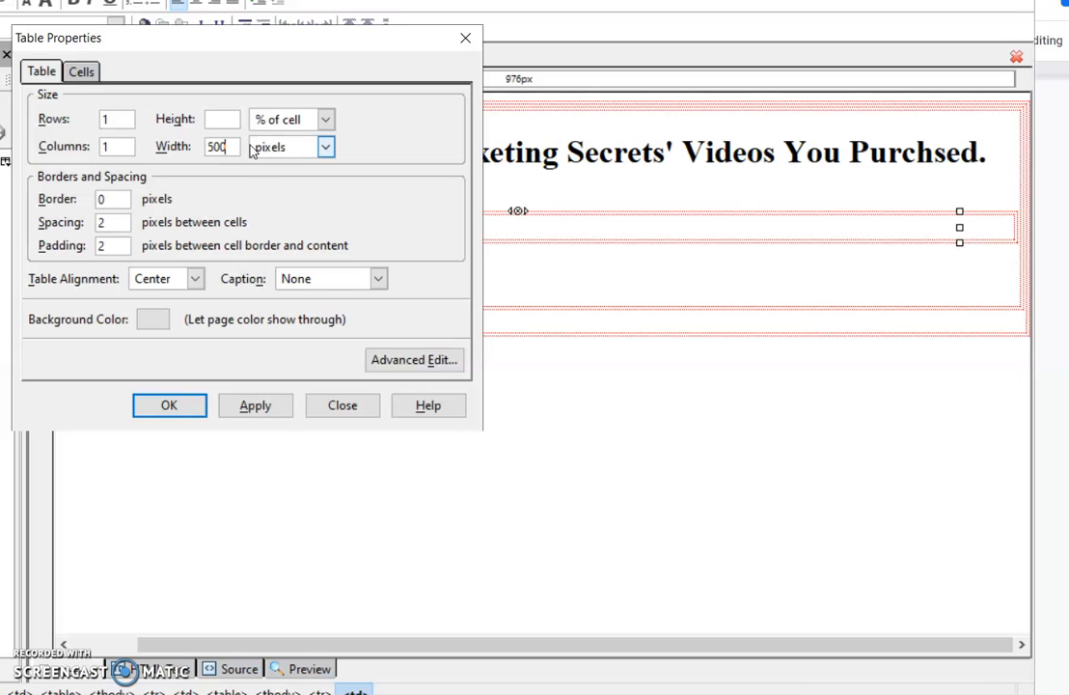
left_click(166, 407)
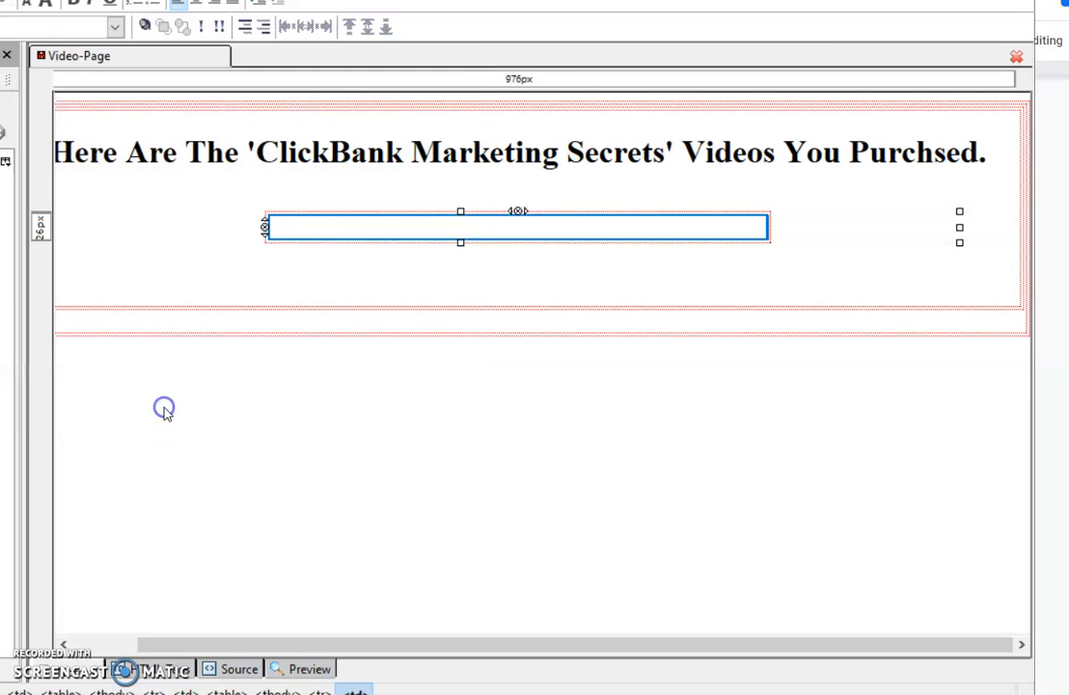
Fill the 500-pixel table's cell with a placeholder row of x characters and show the page's HTML source.
left_click(485, 232)
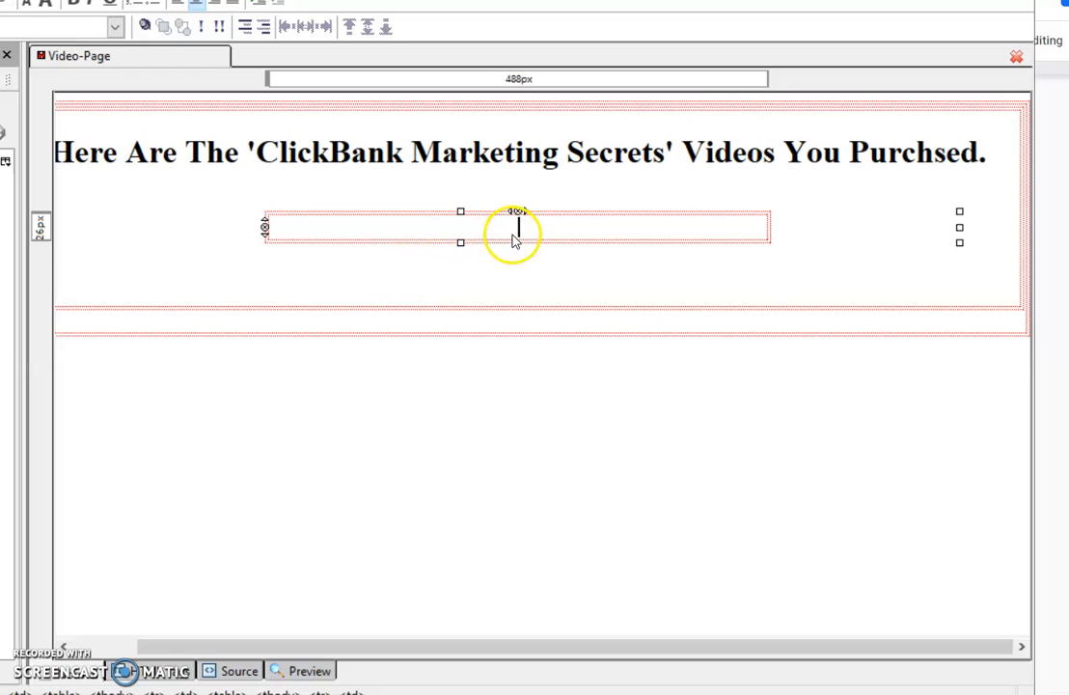
type("xxxxxxxxxxxxxxxxxxxxxxxxxxxxxxxxxxxxxxxx")
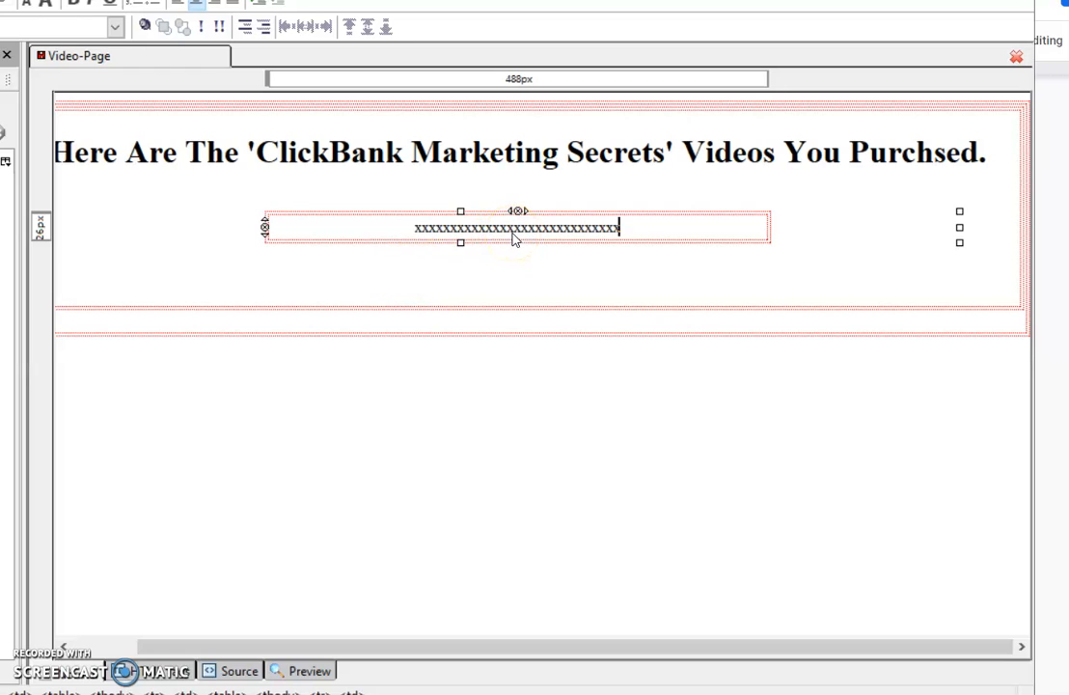
left_click(234, 673)
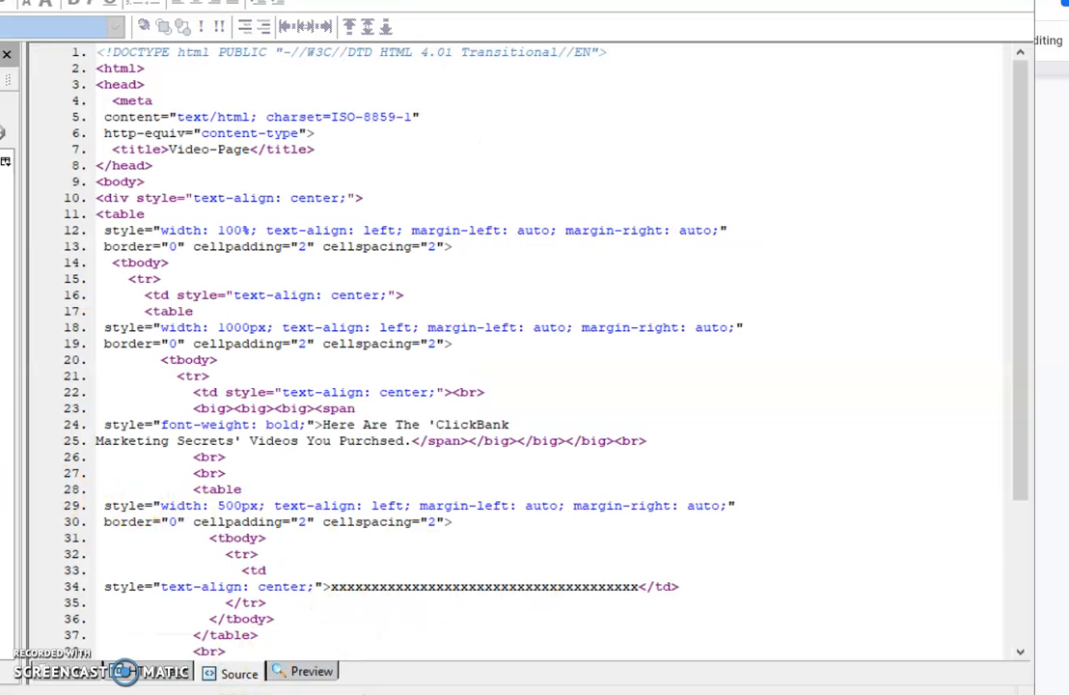
Switch to the Google Docs document and copy the full JW Player embed script line.
key("alt+Tab")
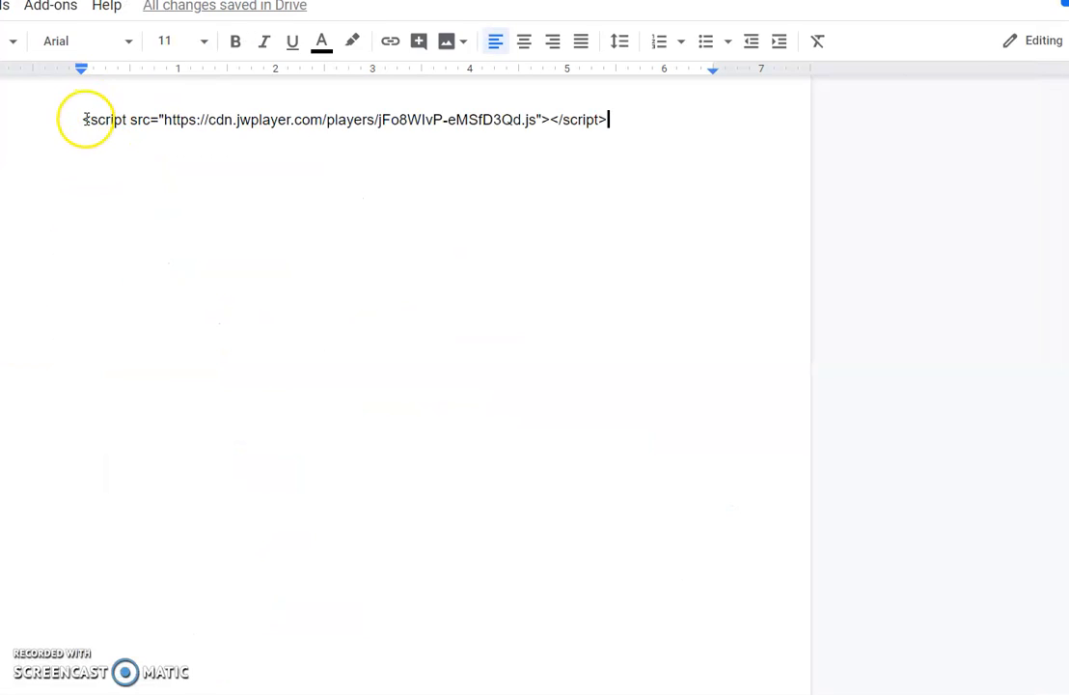
left_click_drag(82, 119, 613, 114)
key("ctrl+c")
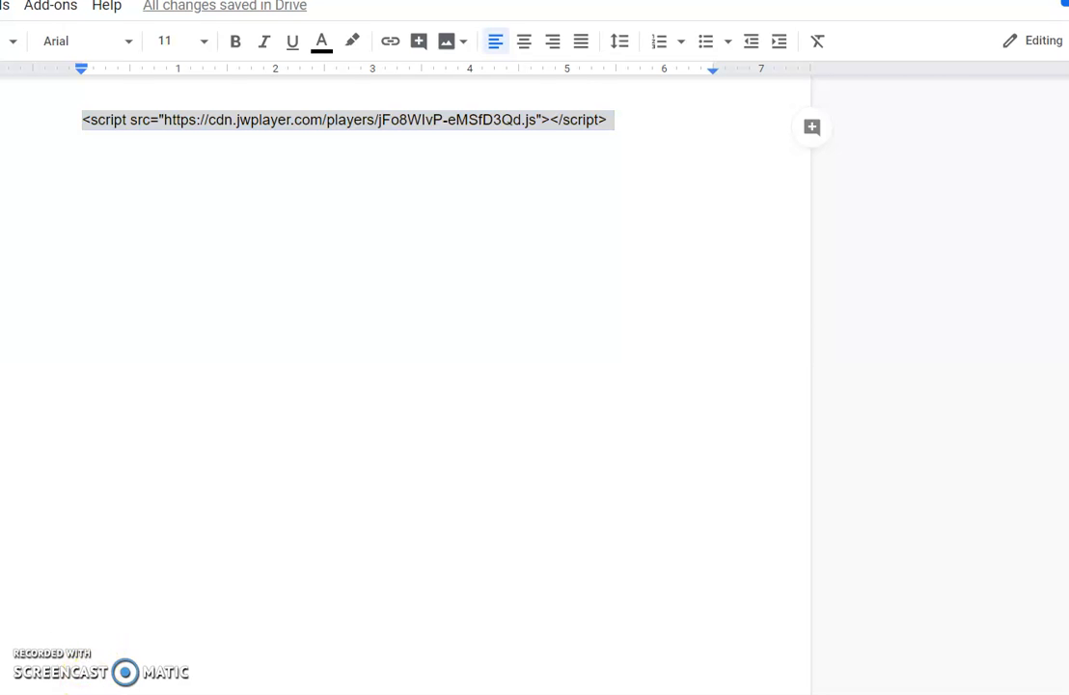
Return to Nvu, replace the placeholder x characters in the HTML source with the copied embed script, and save the page.
left_click(66, 694)
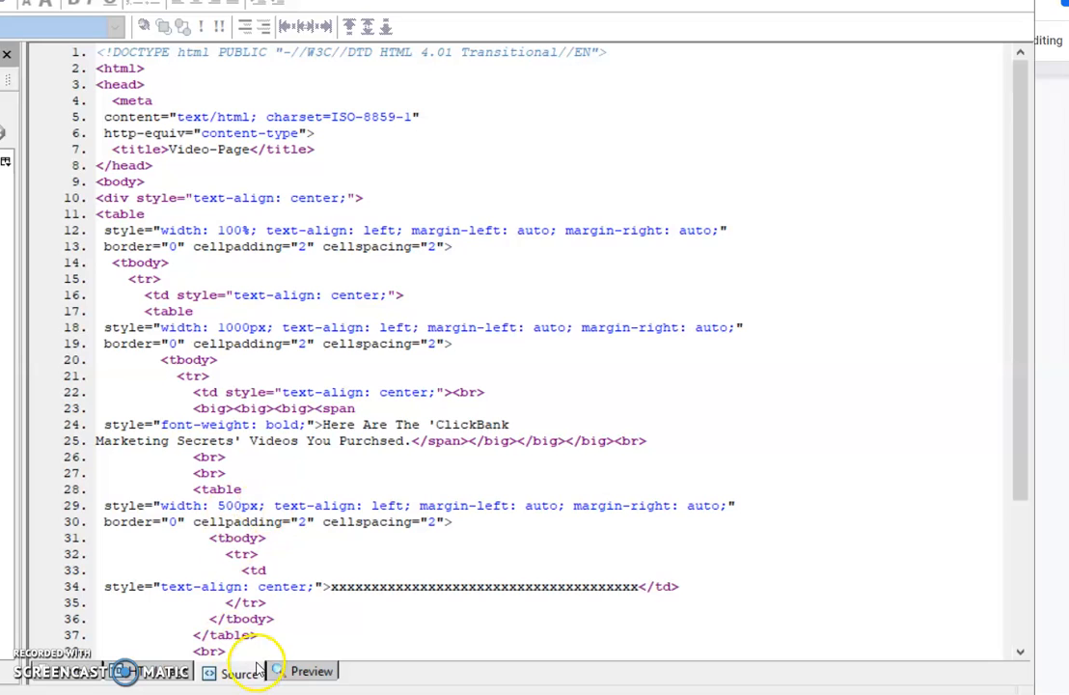
left_click_drag(331, 585, 638, 588)
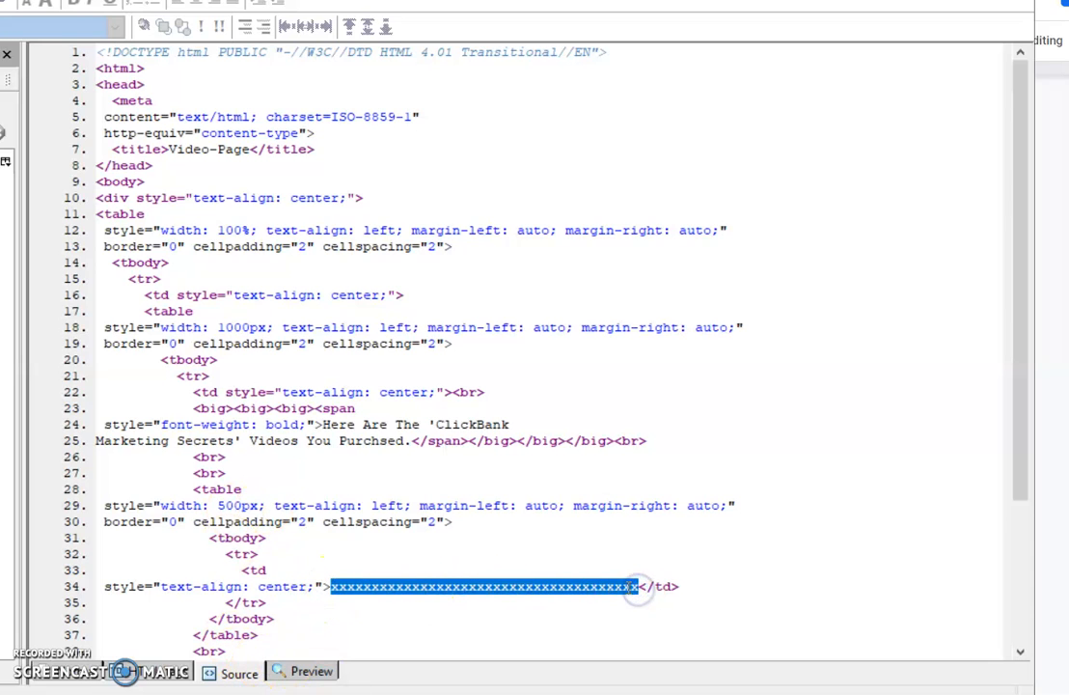
key("ctrl+v")
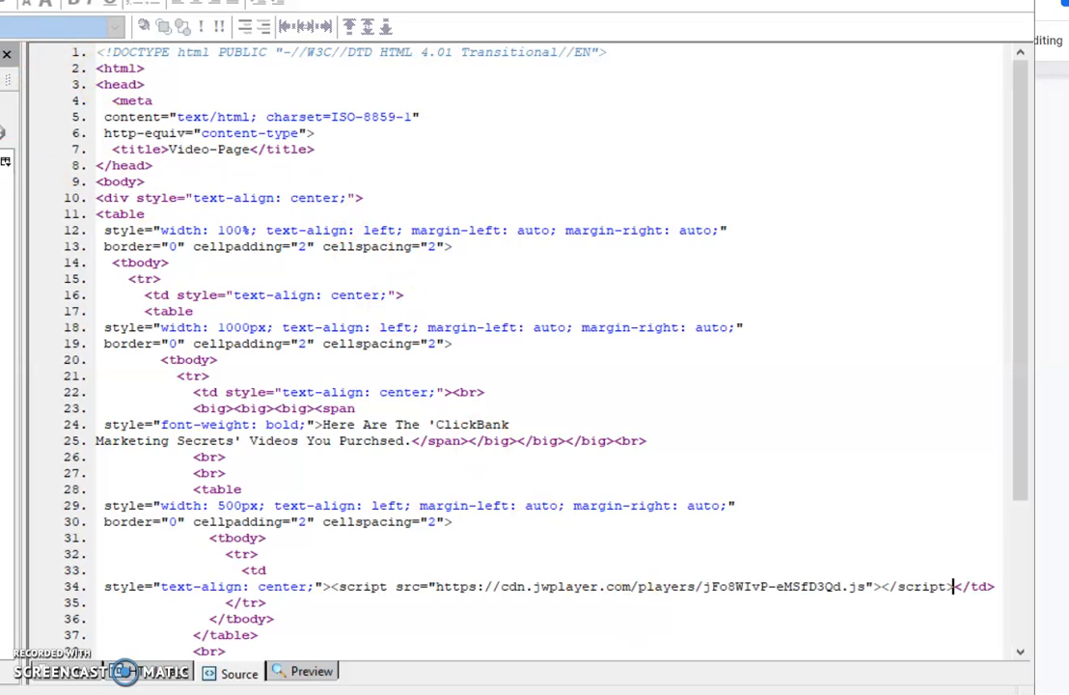
key("ctrl+s")
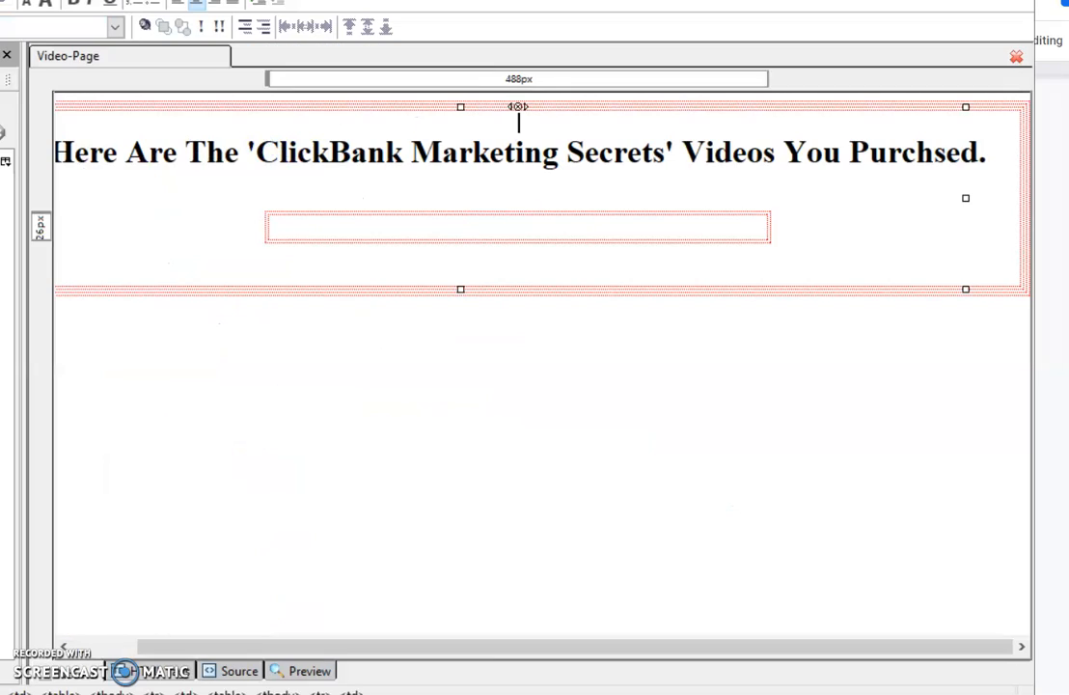
left_click(474, 235)
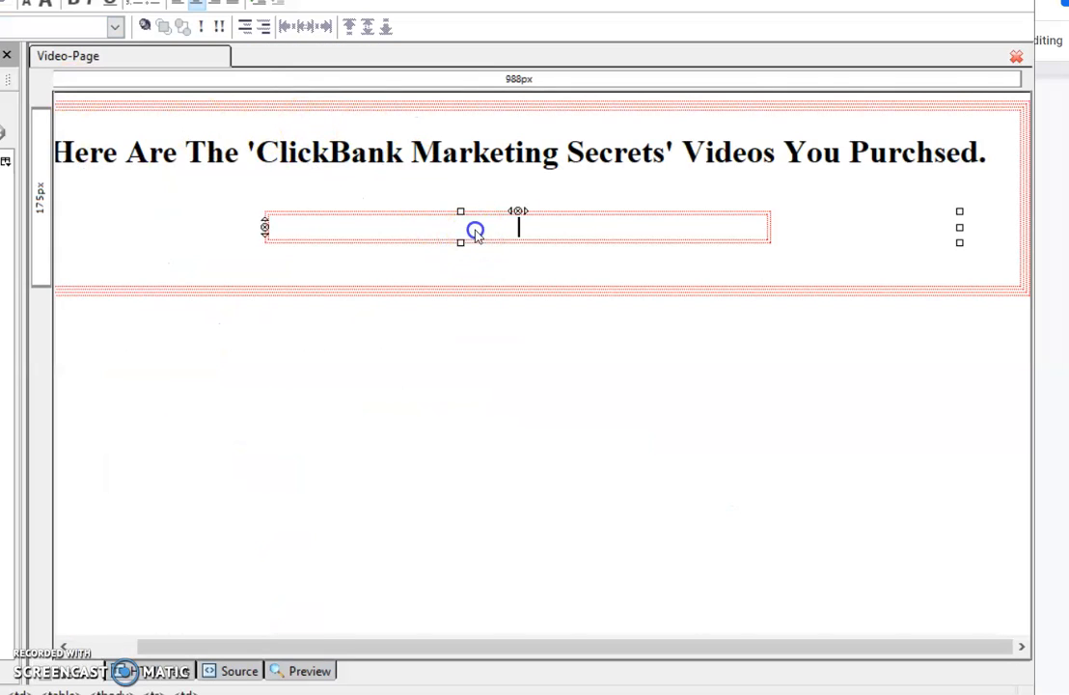
Add an empty line below the 500-pixel table and enter the label "Introduction:" on a new line directly above it.
left_click(476, 268)
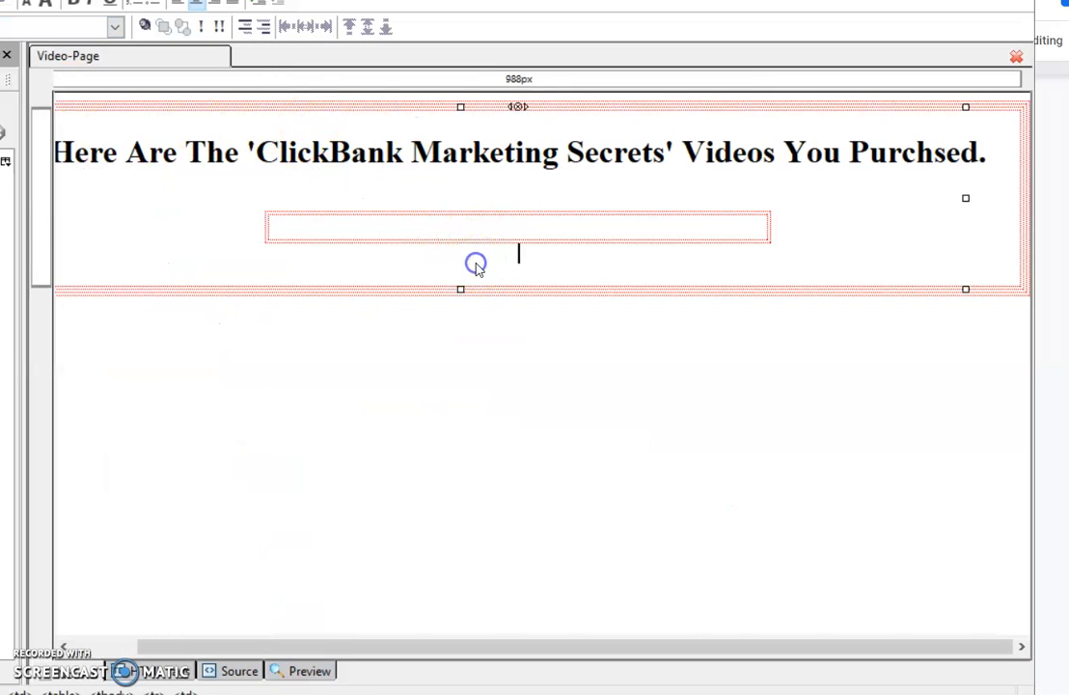
left_click(470, 270)
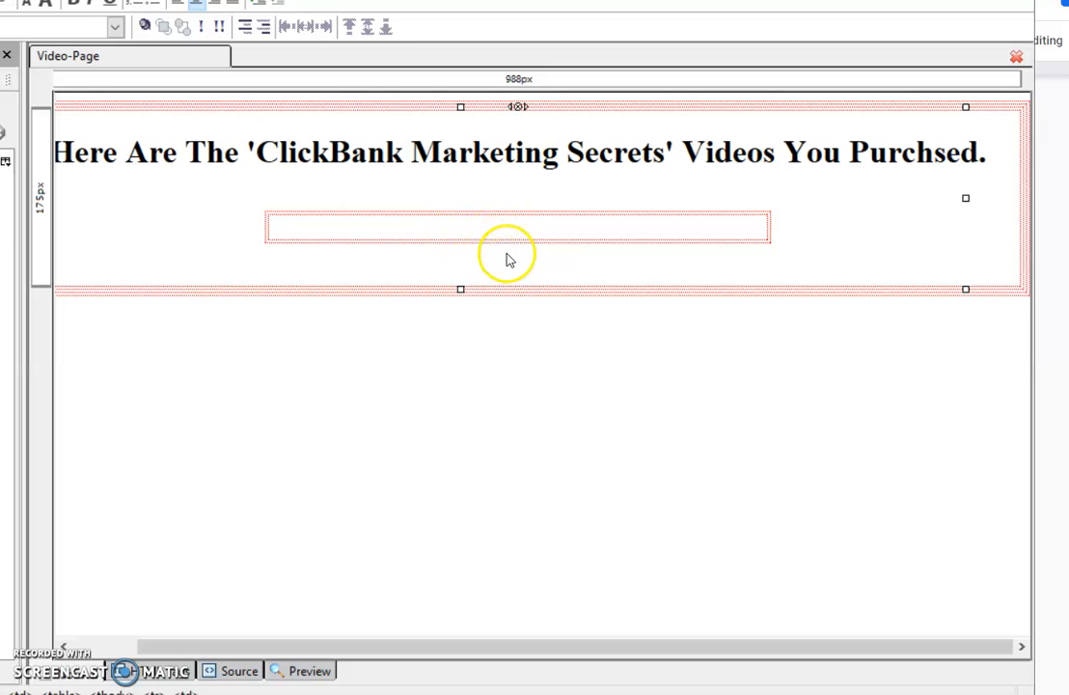
key("Return")
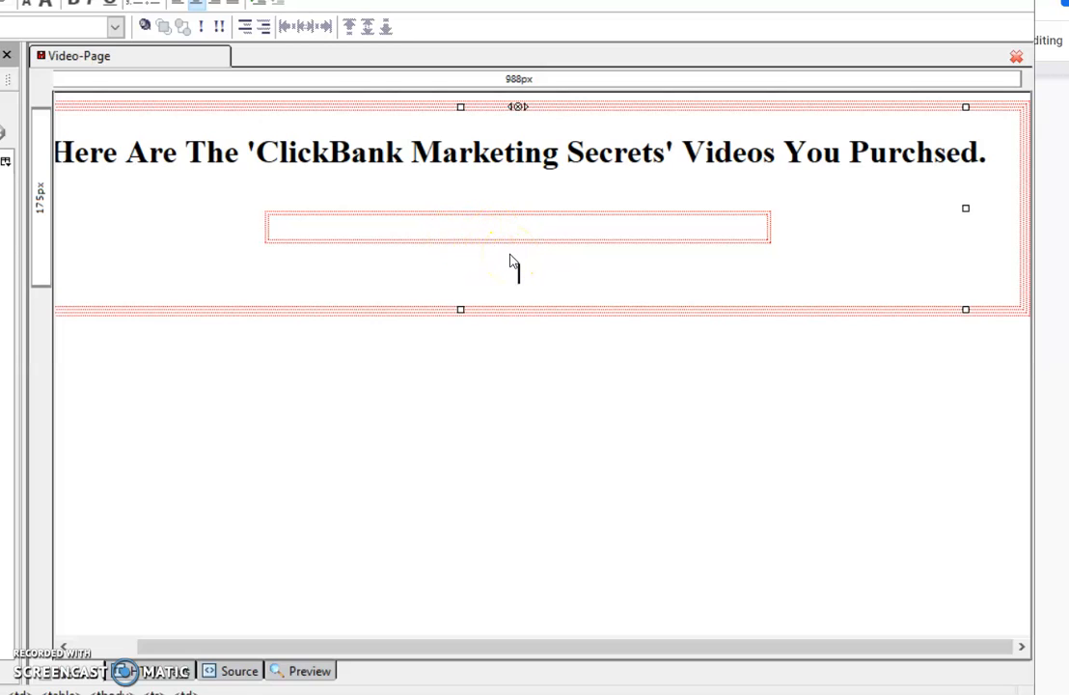
left_click(512, 198)
key("Return")
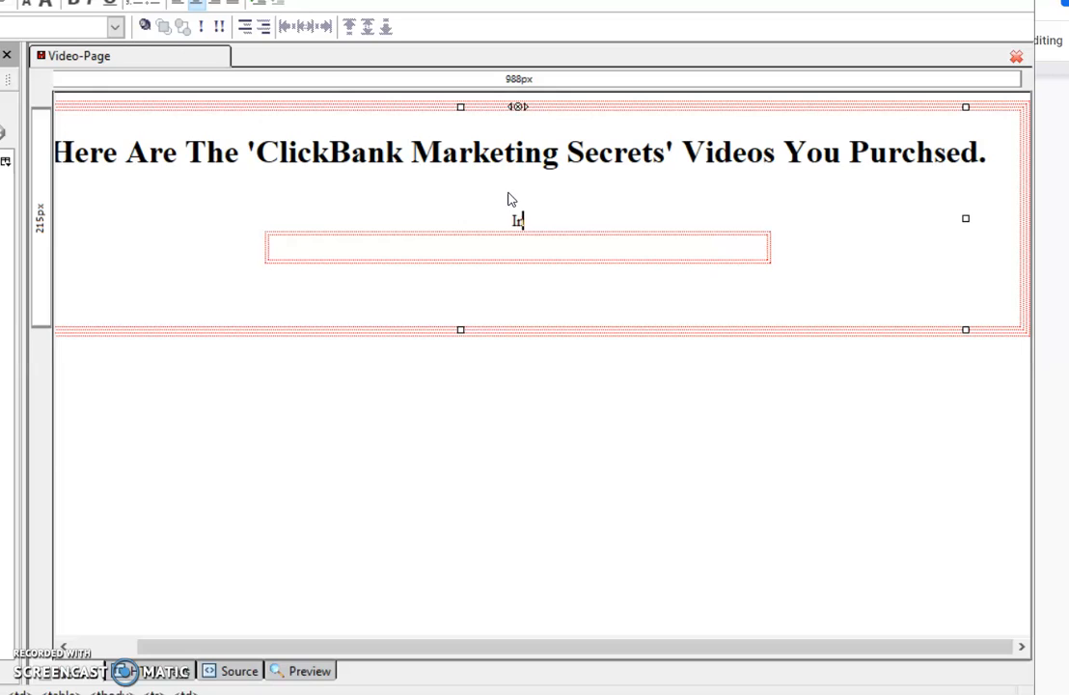
type("Introduction:")
Add two blank lines below the Introduction table, save the page, and insert a one-row, one-column table there.
left_click(525, 290)
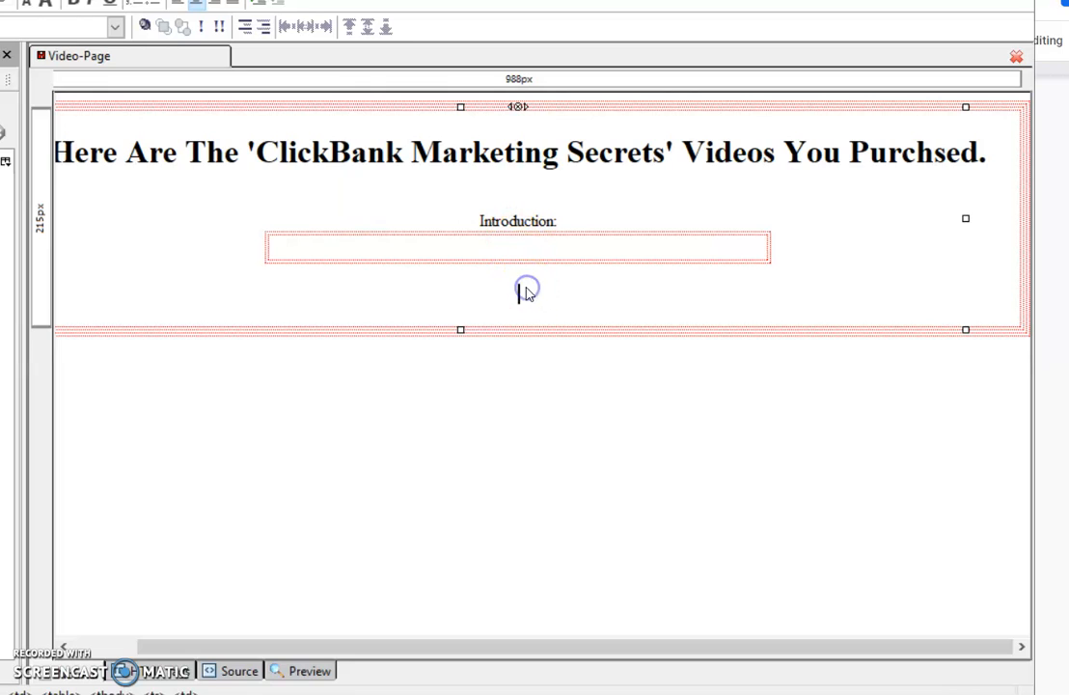
key("Return")
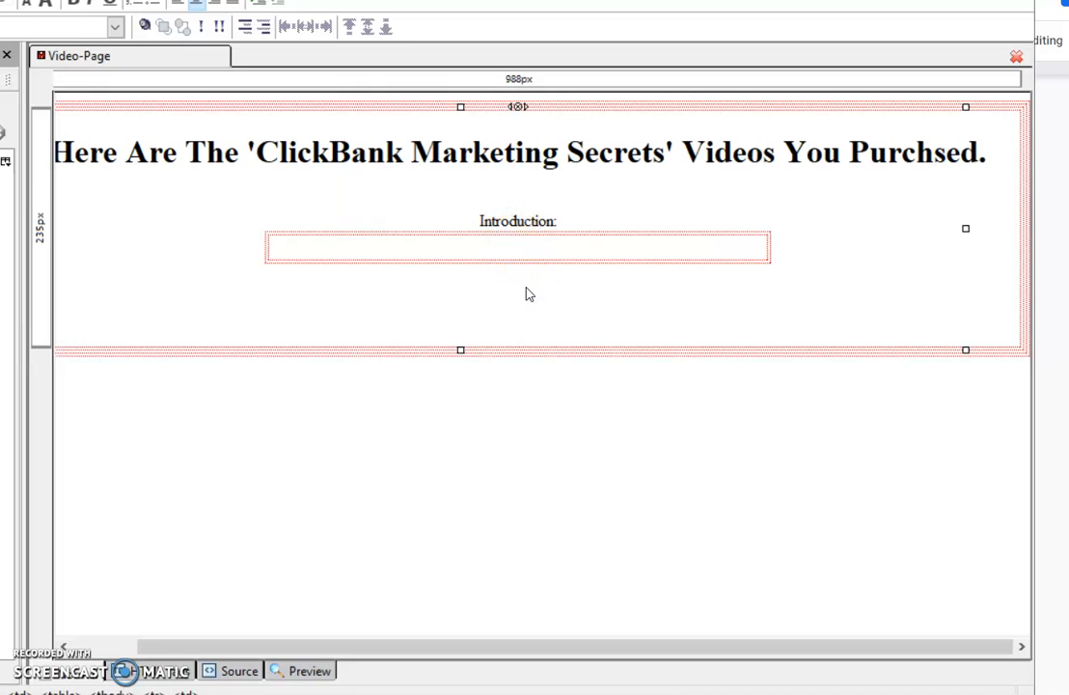
key("Return")
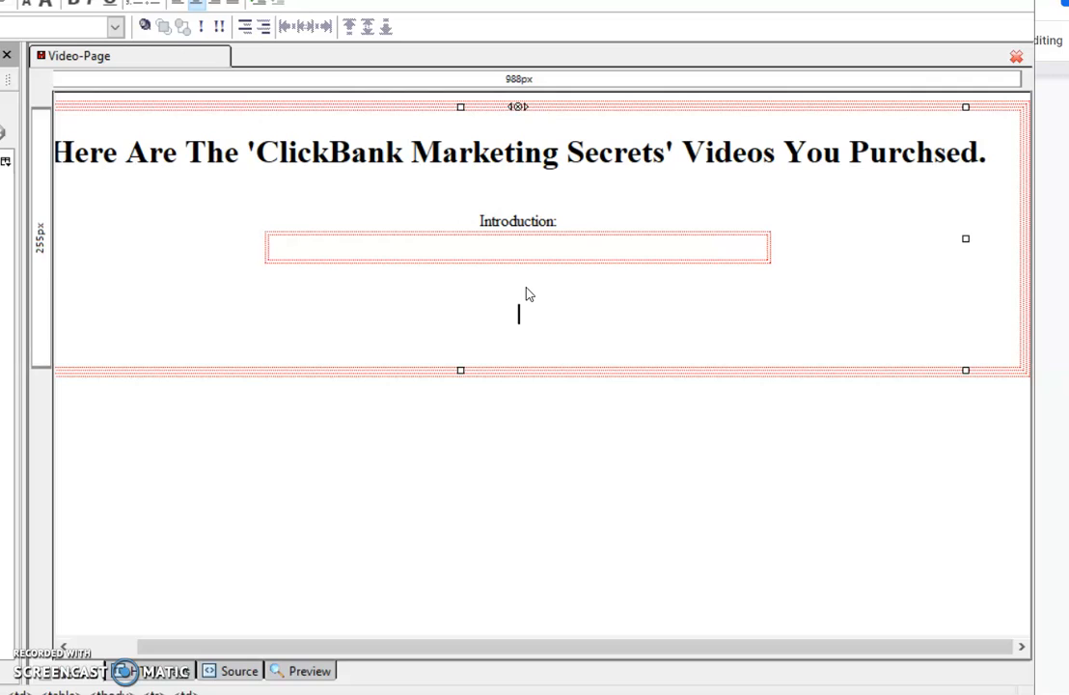
key("ctrl+s")
key("alt+i")
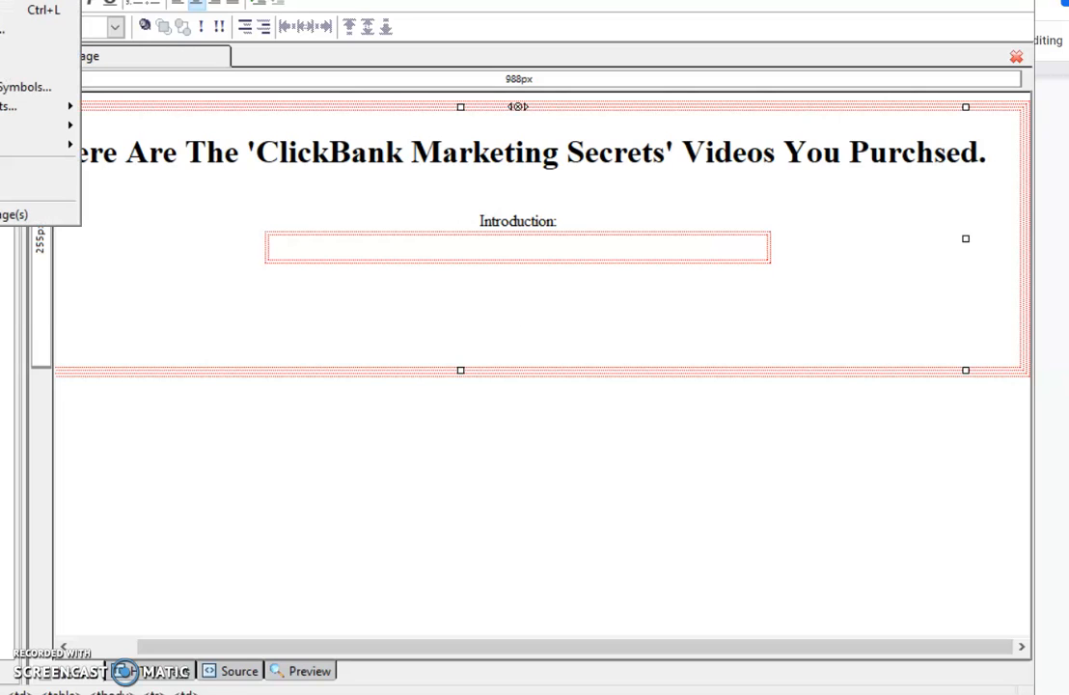
key("t")
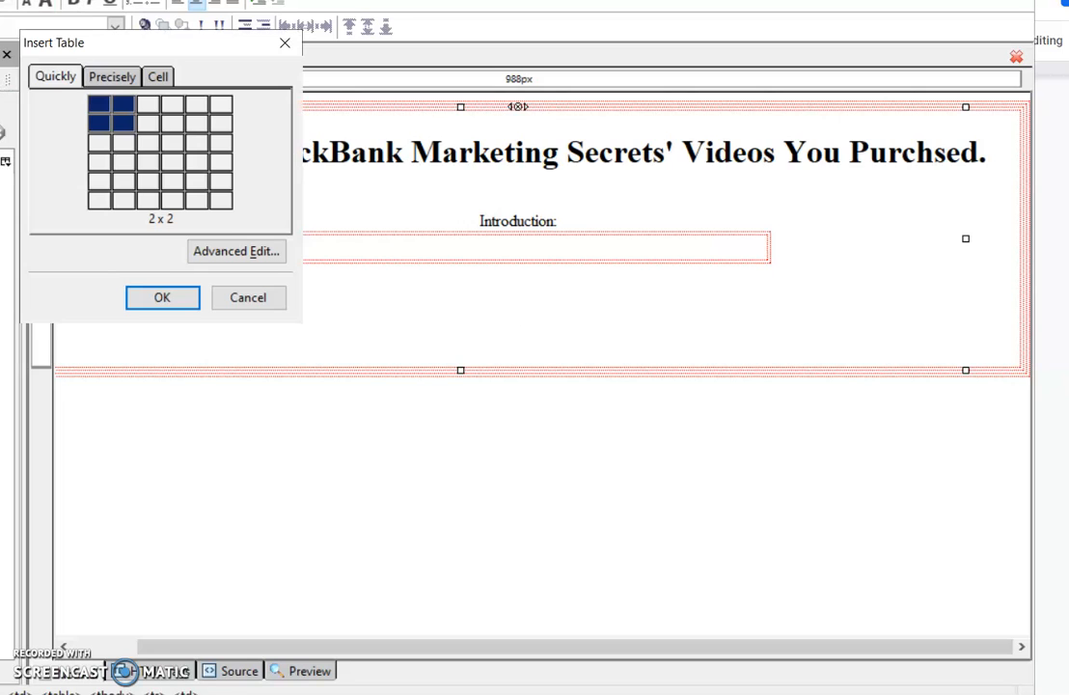
left_click(98, 103)
Open the new table's cell properties and set the horizontal content alignment to Center.
left_click(341, 323)
right_click(340, 323)
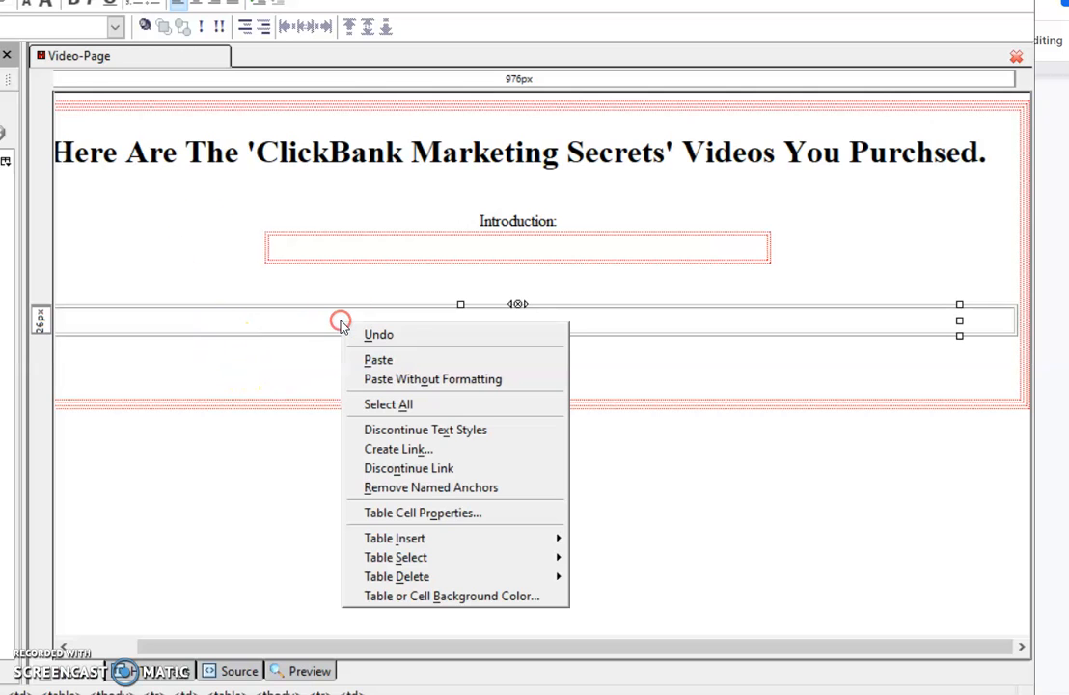
left_click(398, 513)
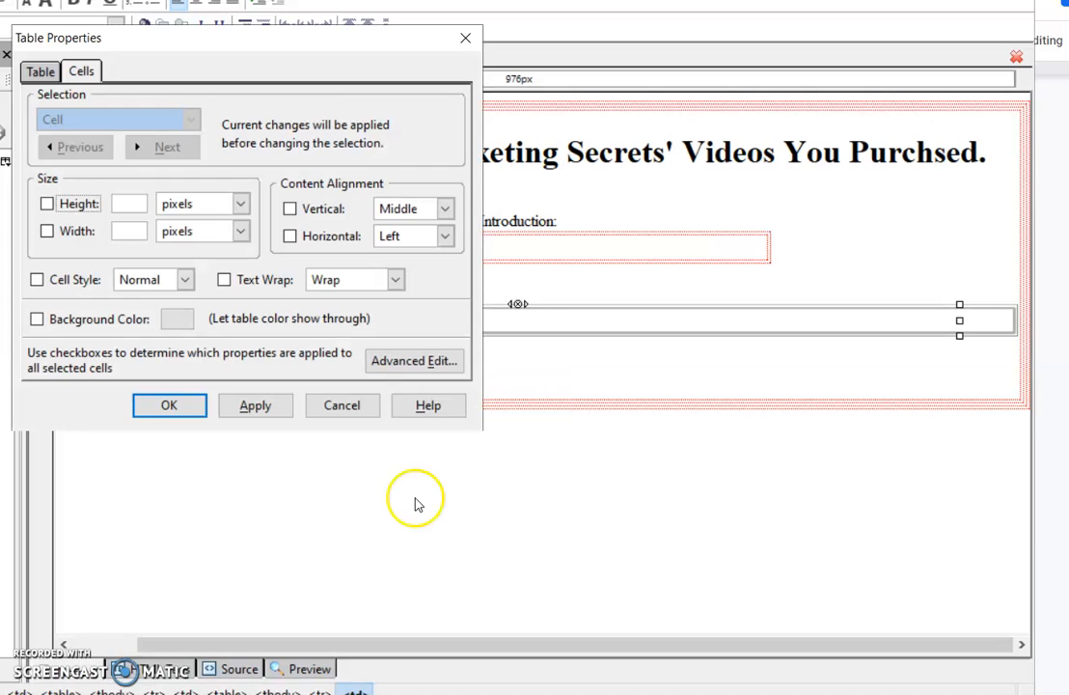
left_click(444, 236)
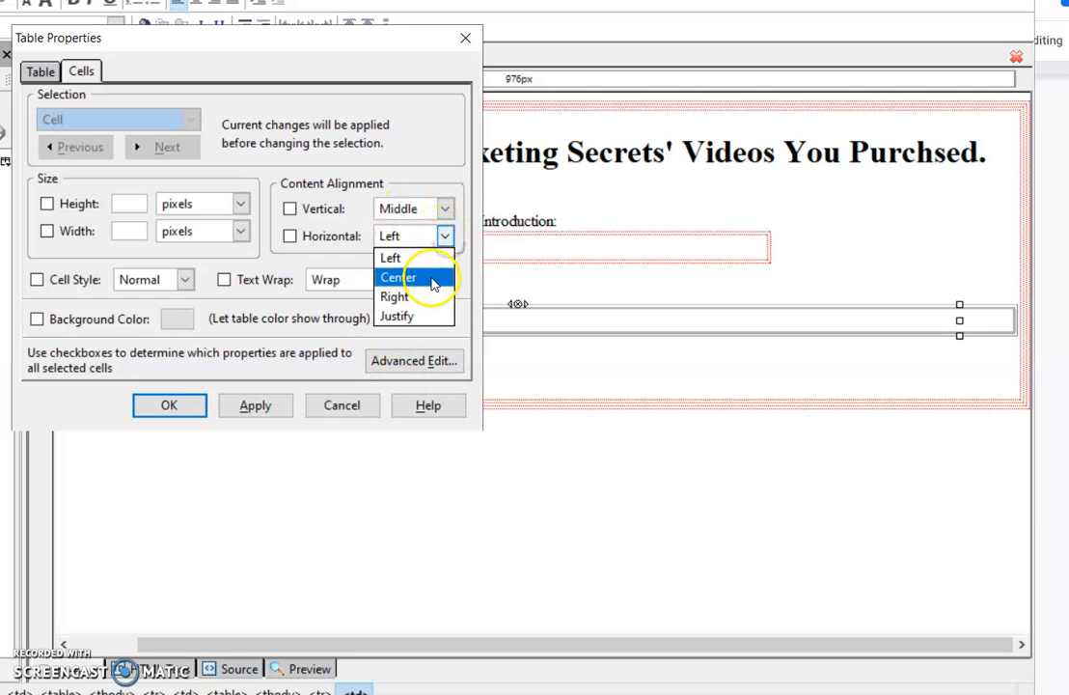
left_click(432, 276)
Give the second table a 0-pixel border, Center table alignment and a width of 500 pixels.
left_click(40, 71)
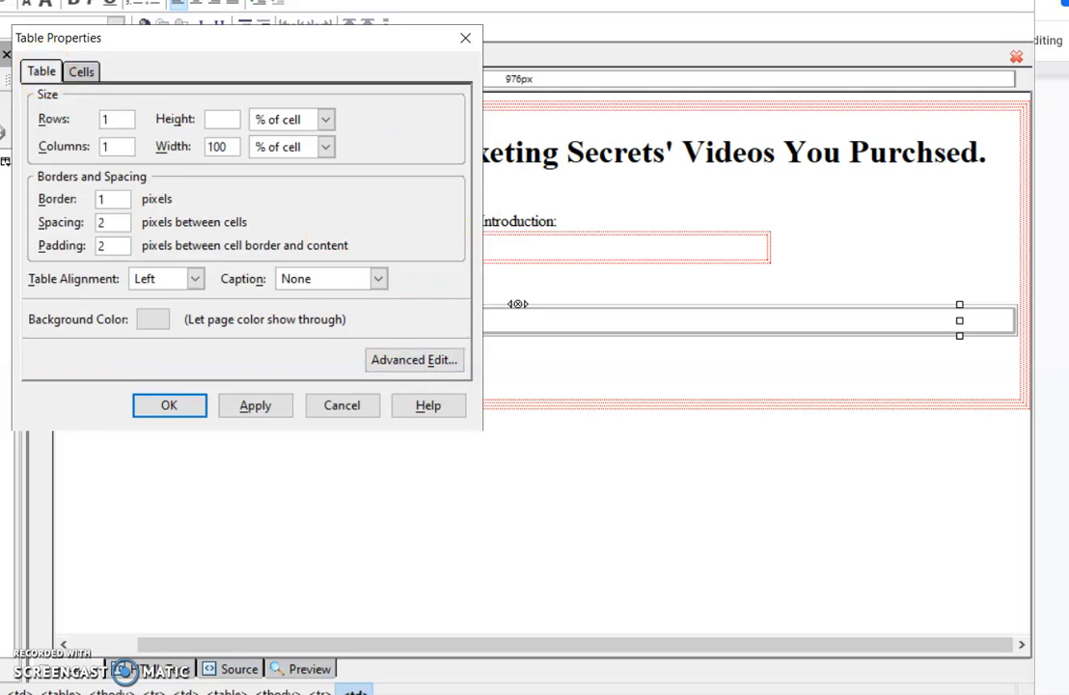
left_click(125, 201)
type("0")
left_click(193, 278)
left_click(189, 319)
left_click(235, 406)
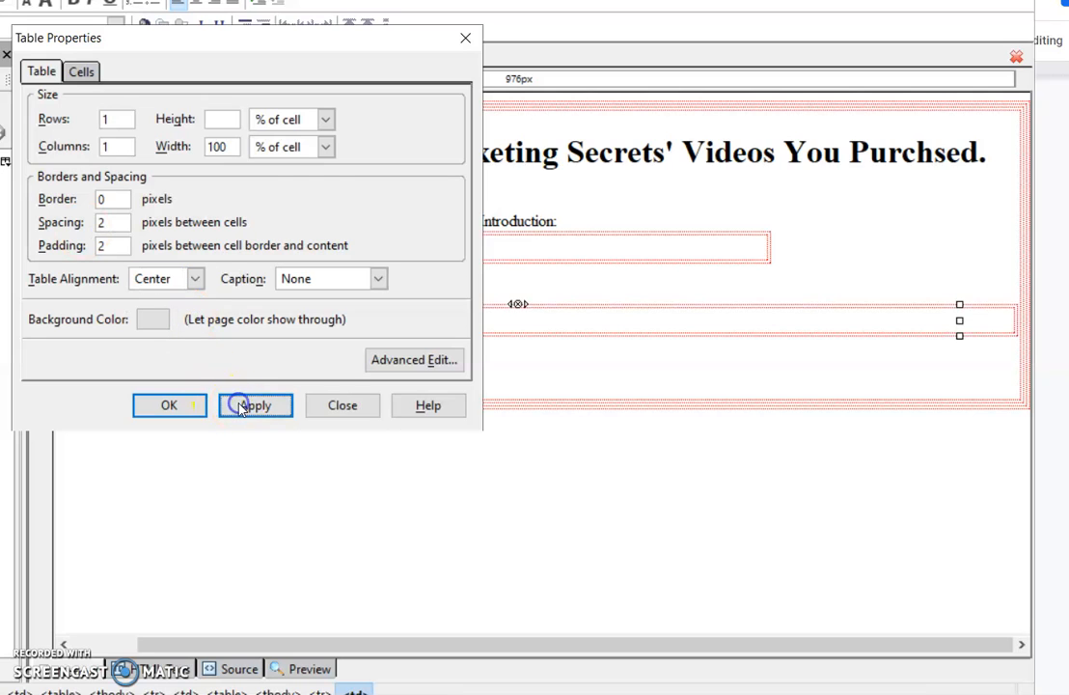
left_click(325, 147)
left_click(280, 166)
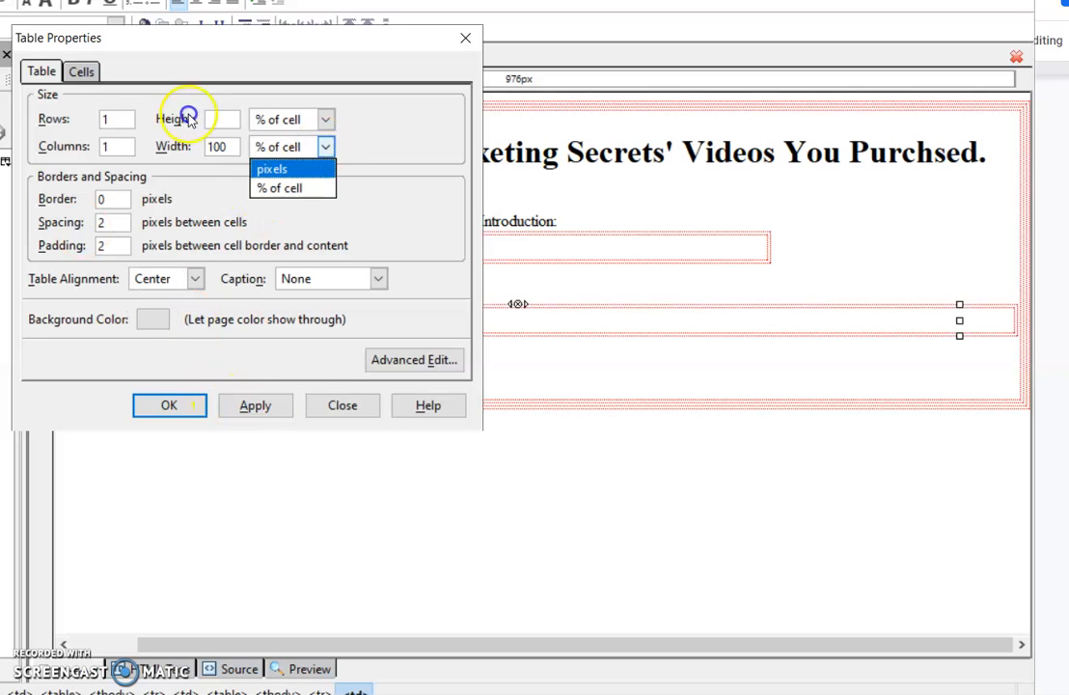
left_click(226, 146)
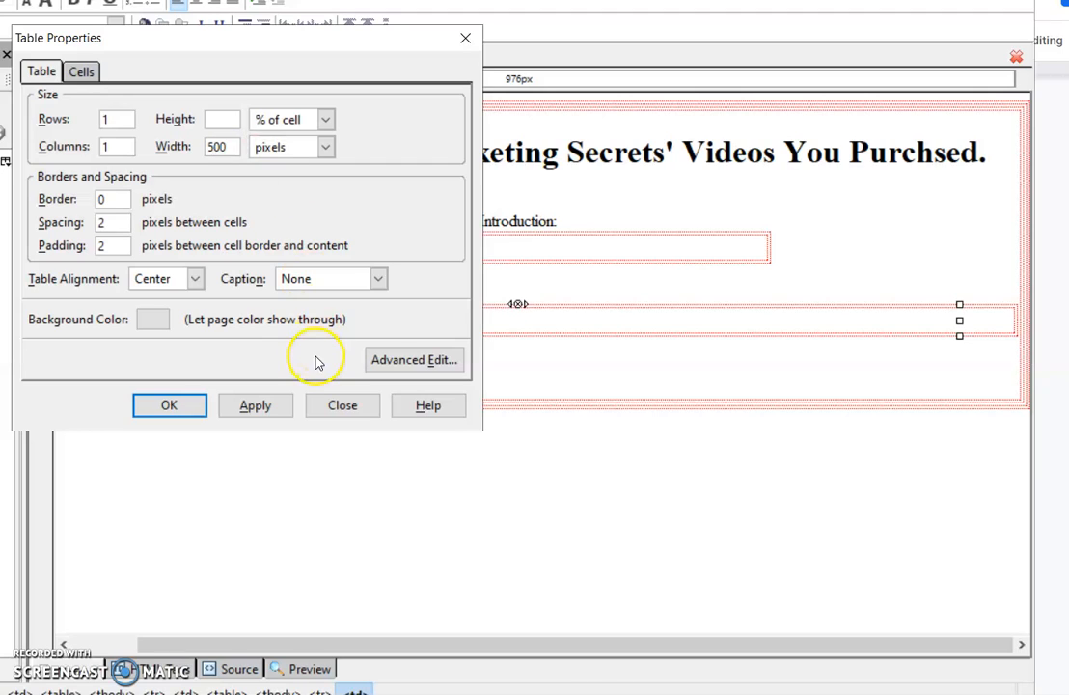
left_click(169, 406)
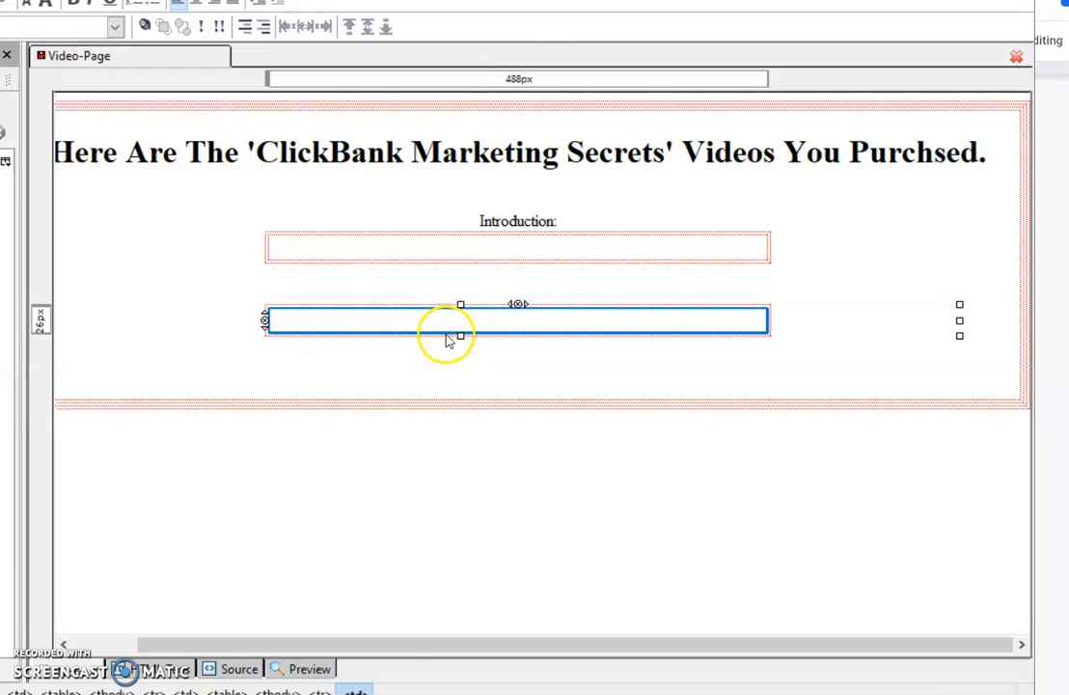
Enter the label "Video 1:" on a new line directly above the second table.
left_click(517, 292)
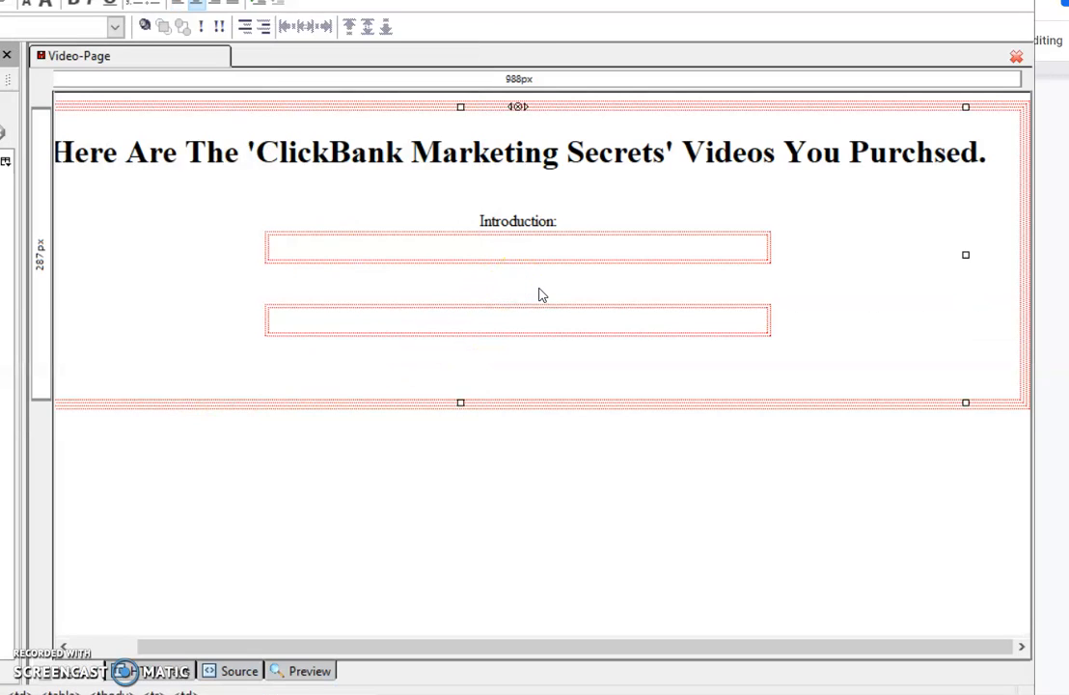
key("Return")
type("Video")
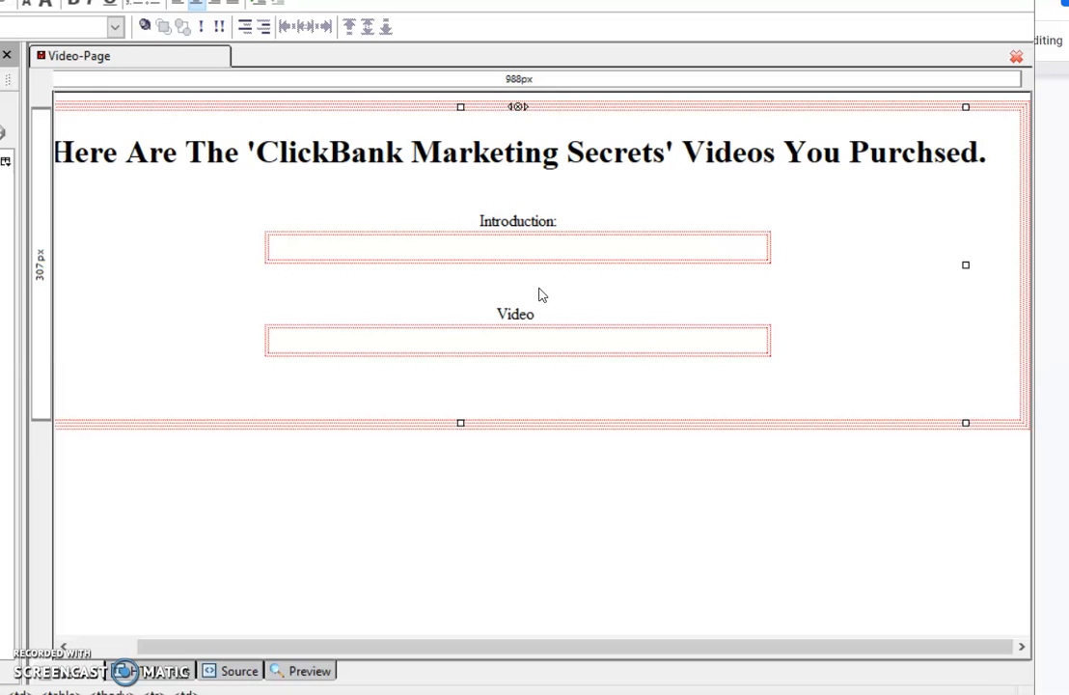
type(" 1:")
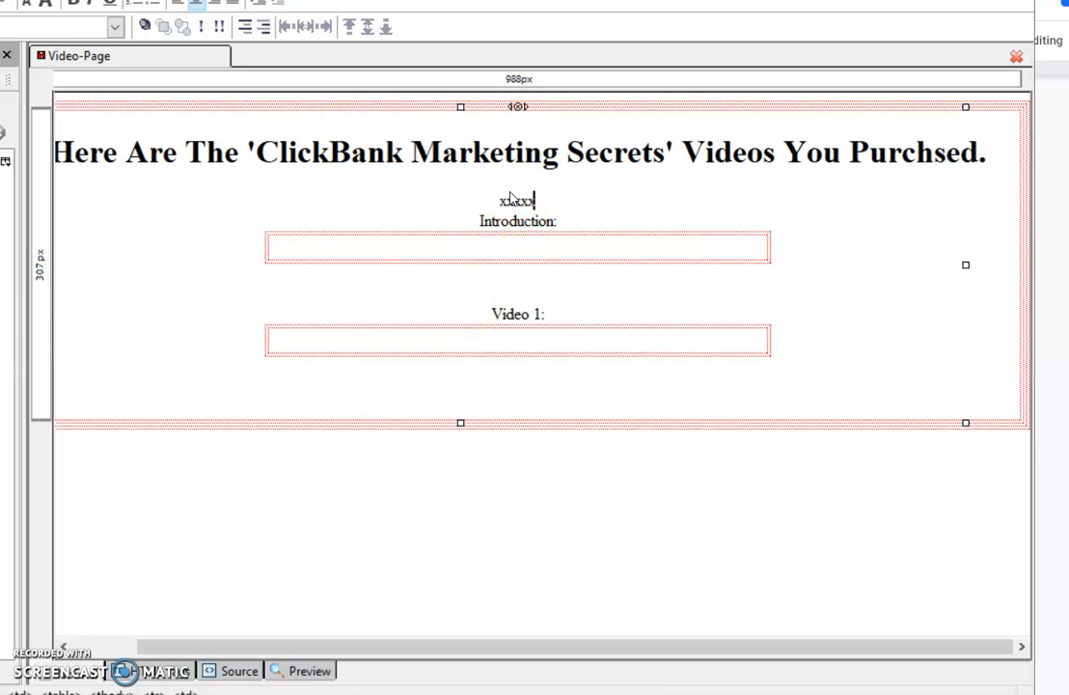
Mark the block to duplicate with a row of x characters above "Introduction:" and a row of y characters below the second table.
type("xxxxxxxxxxxxxxxxxxxxx")
left_click(527, 369)
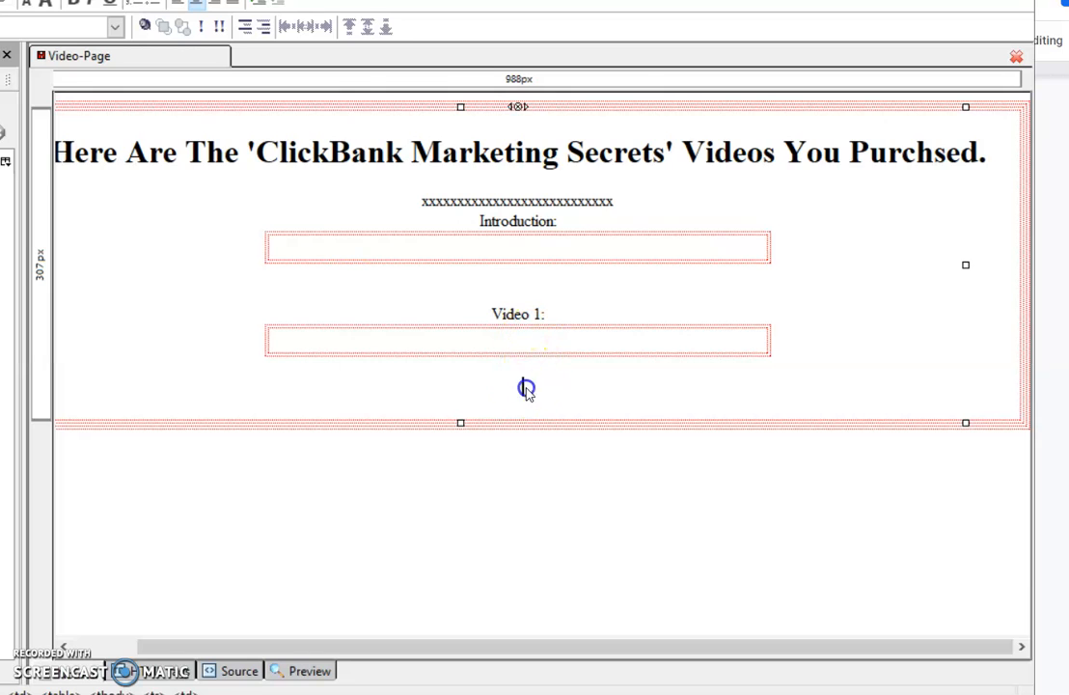
type("yyyyyyyyyyyyyyyyyyyyyyyyyyyyyy")
In the HTML source, copy the code from just after "Introduction:" through the line break following the Video 1 table.
left_click(236, 670)
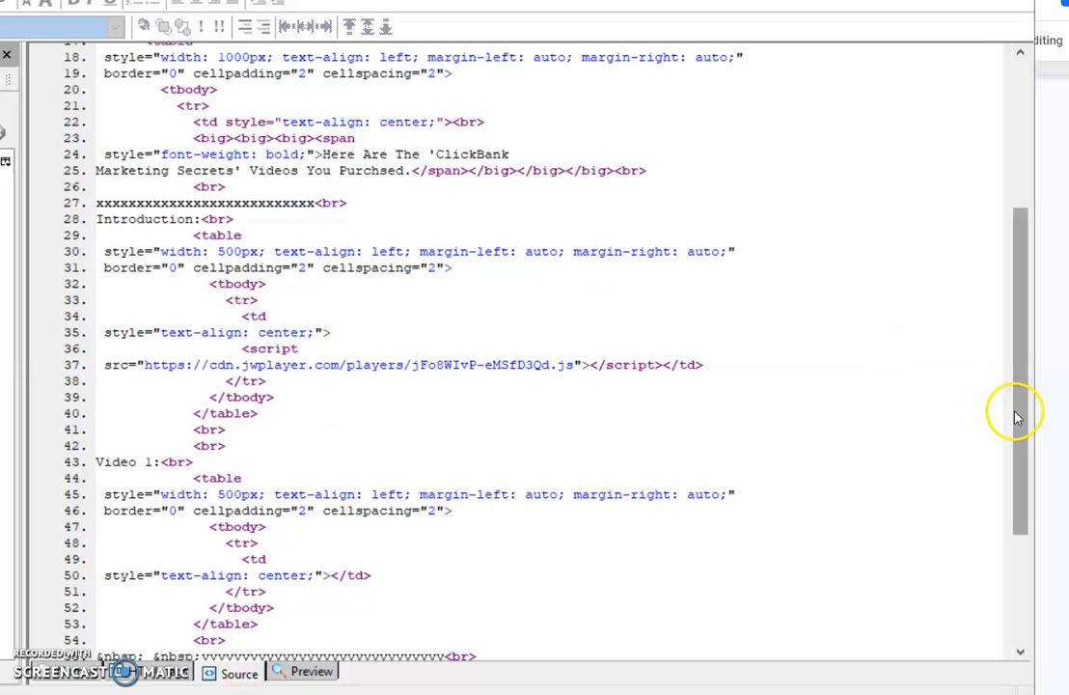
left_click_drag(1025, 413, 1019, 456)
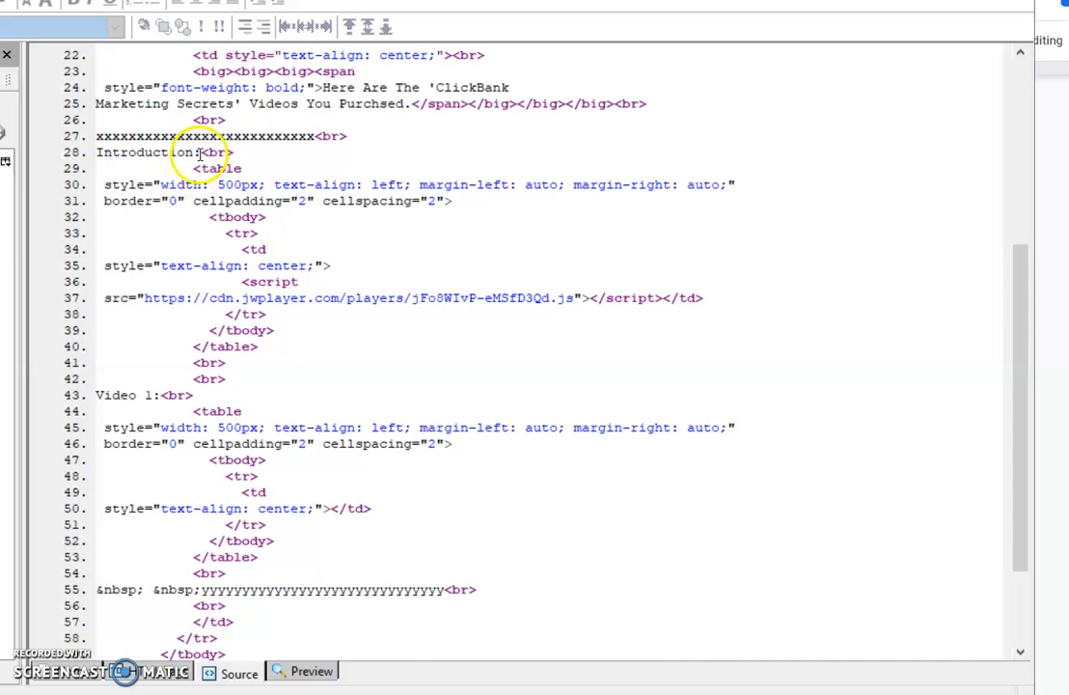
left_click_drag(200, 152, 328, 568)
key("ctrl+c")
left_click(328, 575)
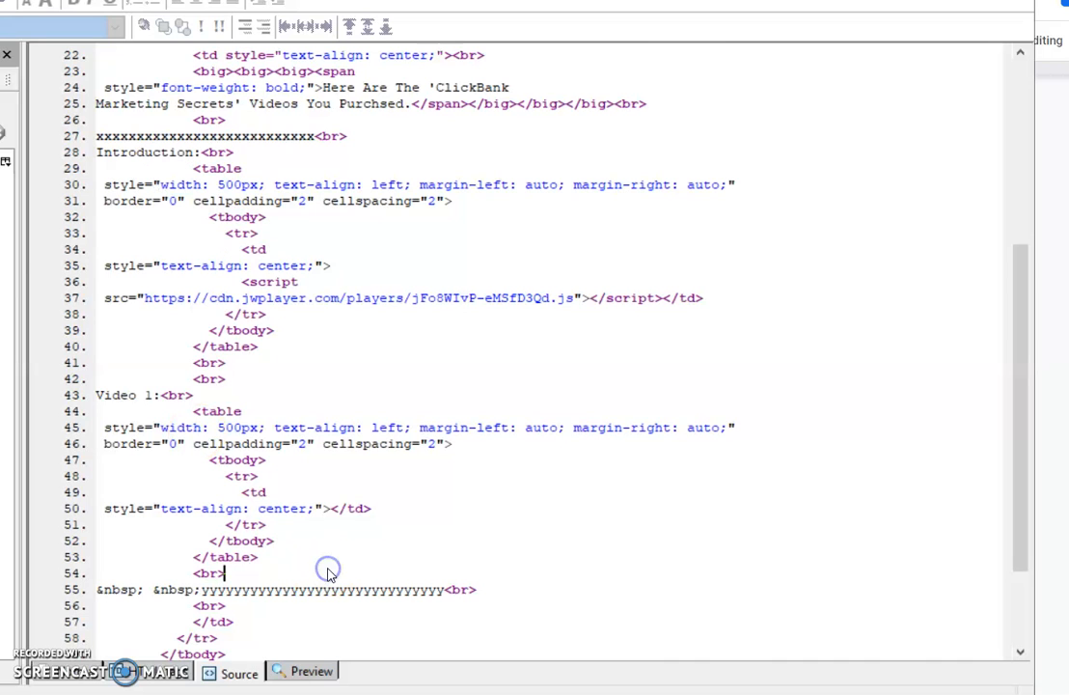
Paste the copied table code on a new line below the y marker row and return to the normal page view.
left_click(463, 592)
left_click(471, 590)
key("Return")
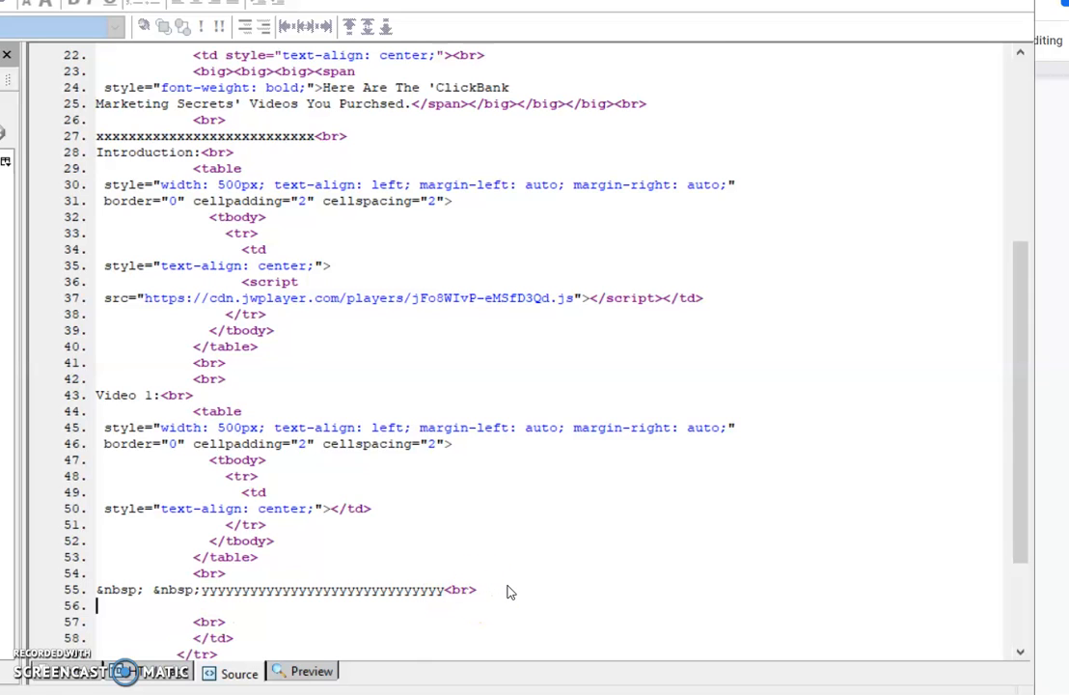
key("ctrl+v")
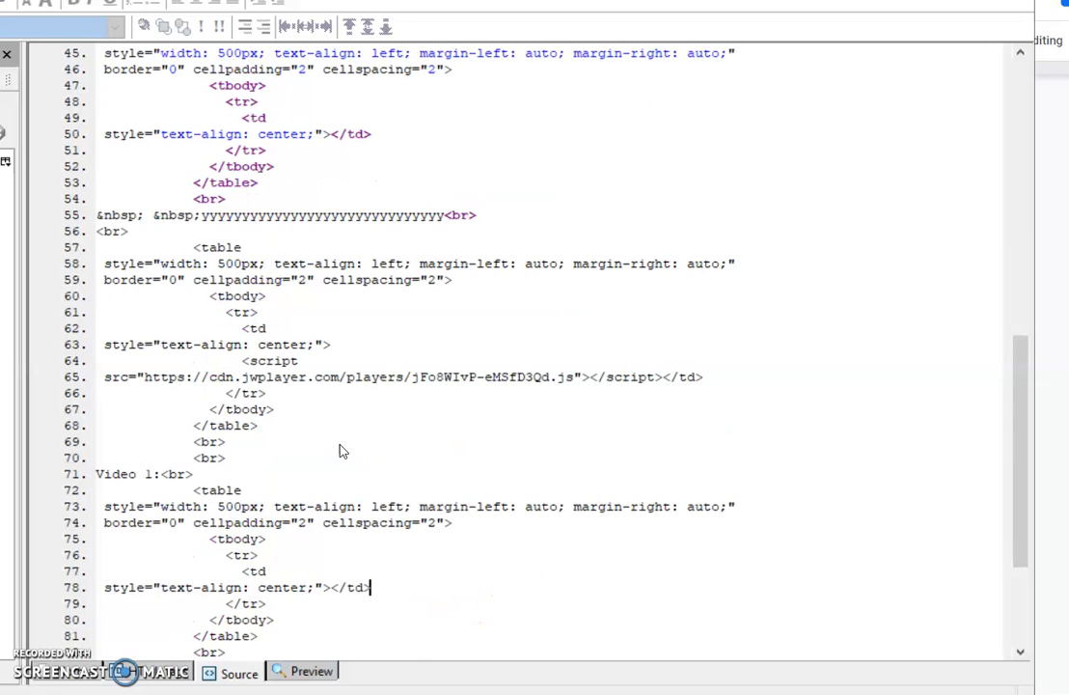
left_click(72, 675)
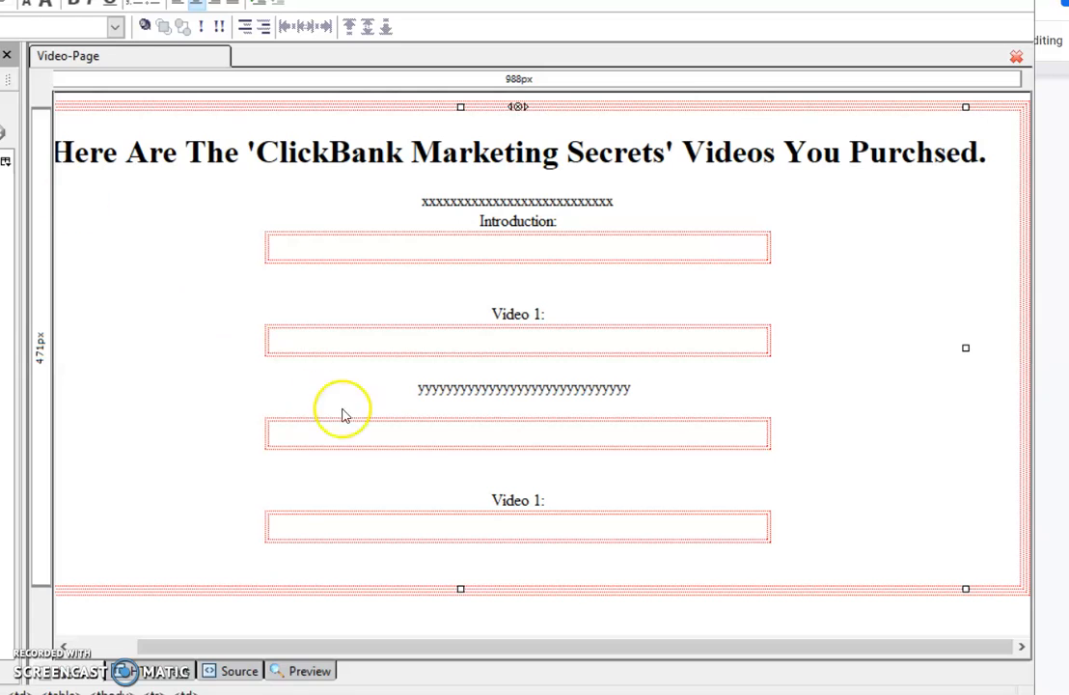
Delete the y marker row between the tables and the x marker row above "Introduction:".
left_click_drag(415, 387, 621, 384)
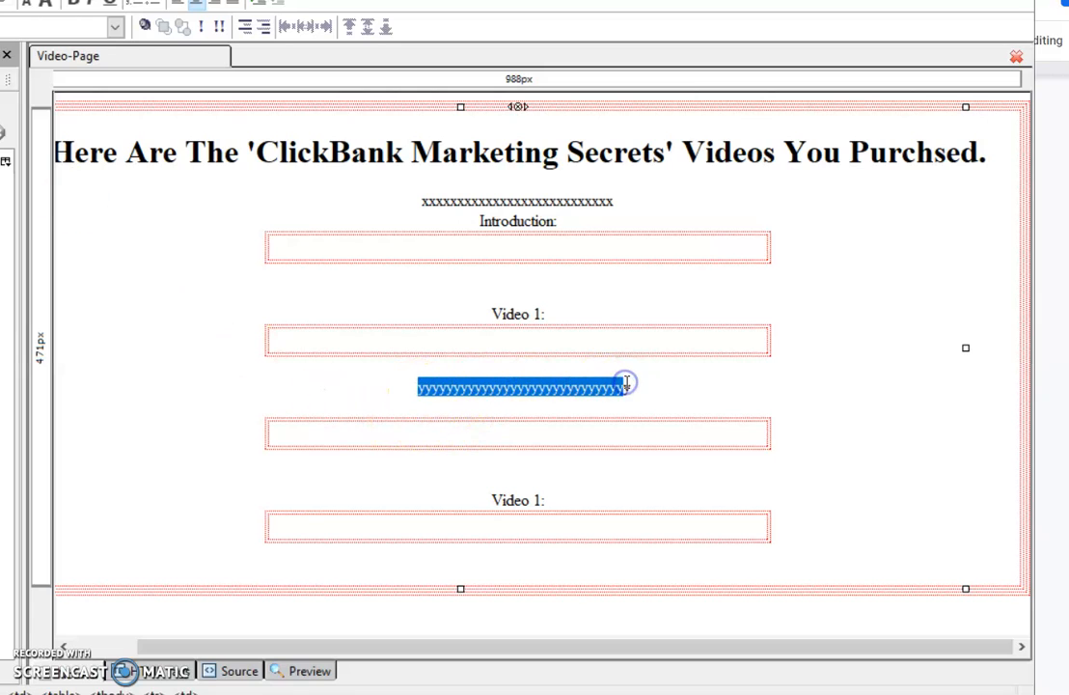
type("y")
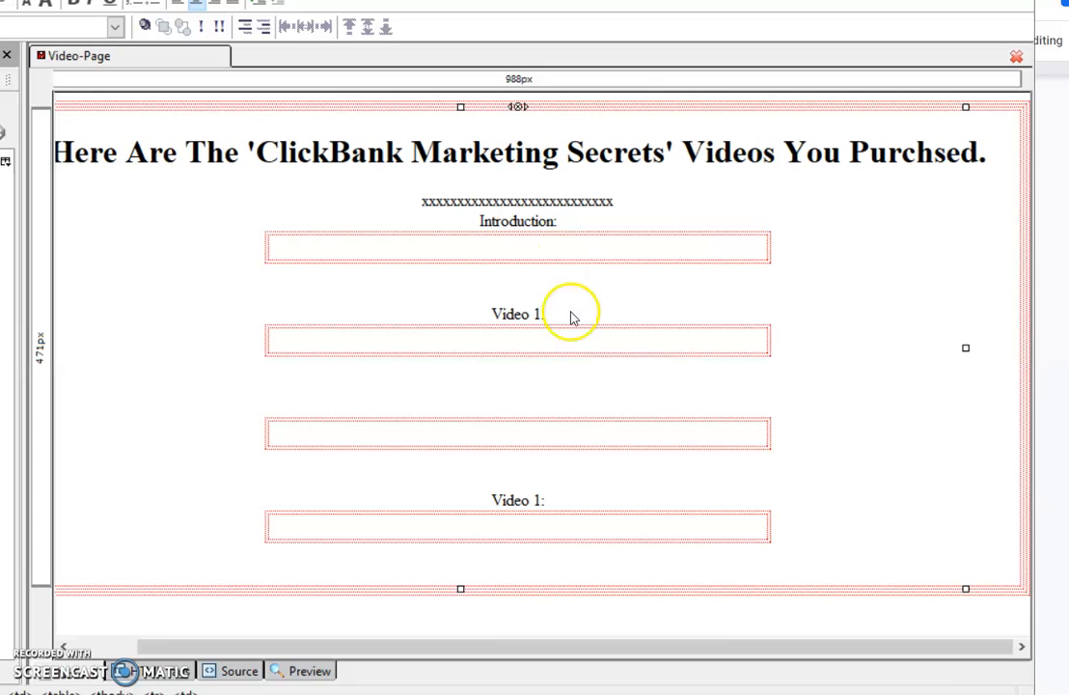
left_click(572, 199)
left_click_drag(572, 200, 432, 199)
type("x")
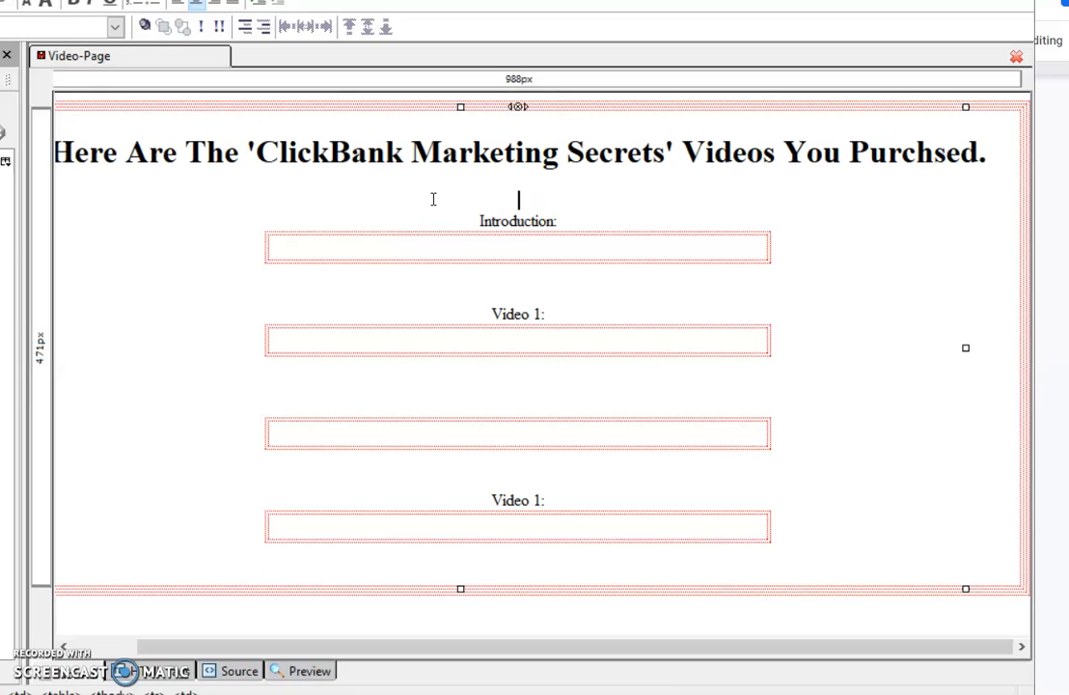
Label the third table "Video 2:" and change the fourth table's label to "Video 3:".
left_click(519, 404)
type("2:")
left_click(538, 501)
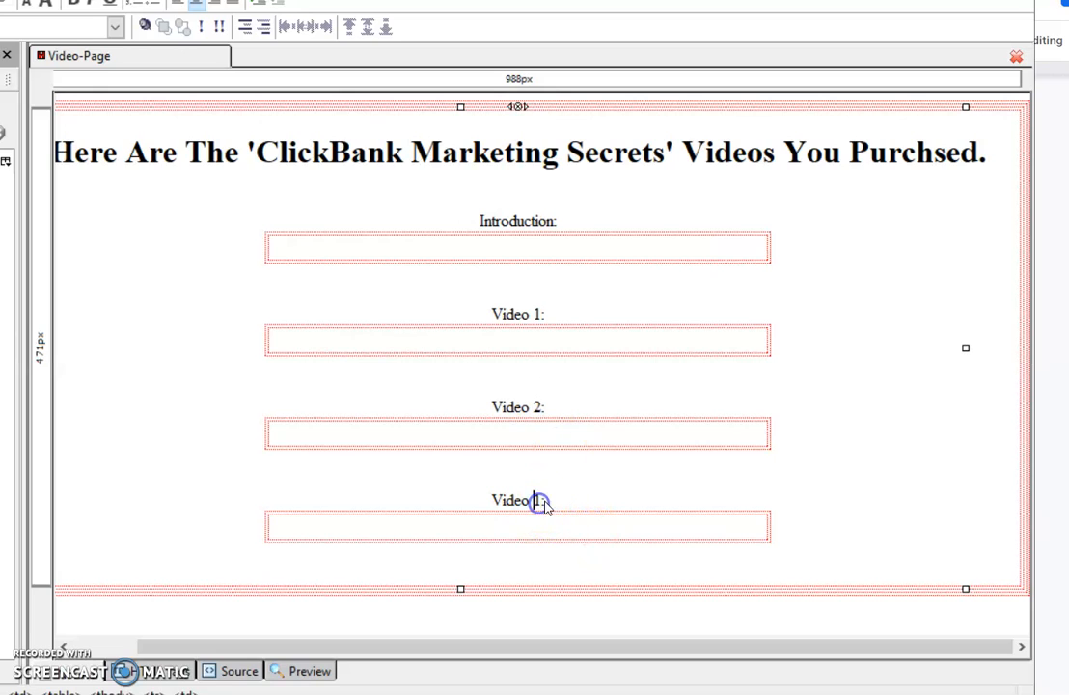
key("Delete")
key("Delete")
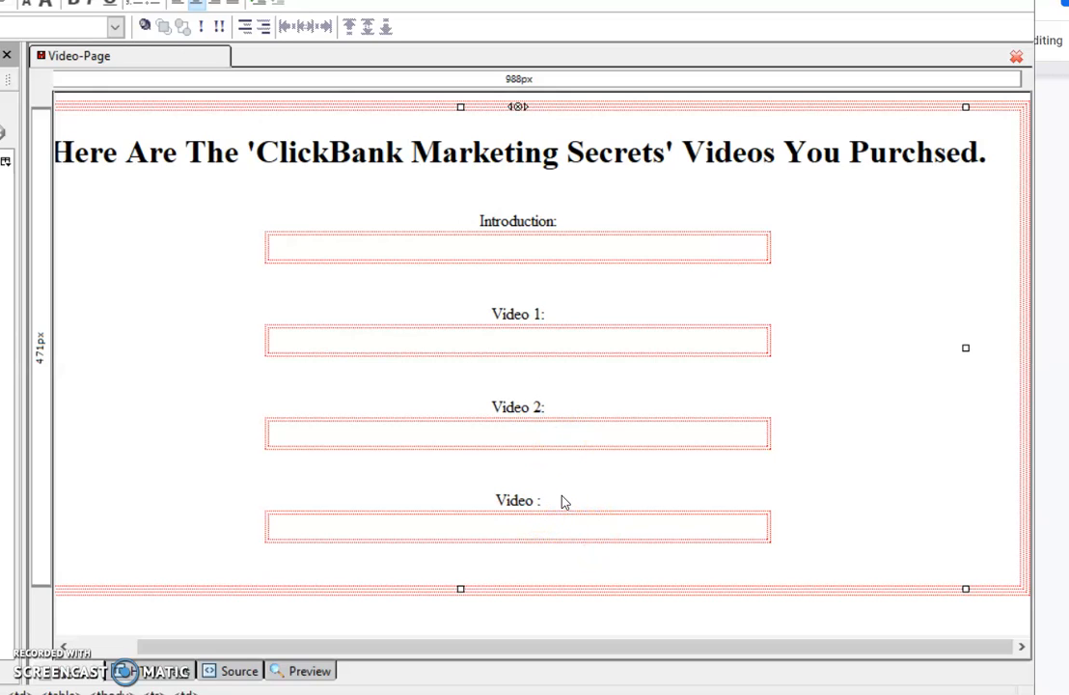
type("3")
left_click(576, 503)
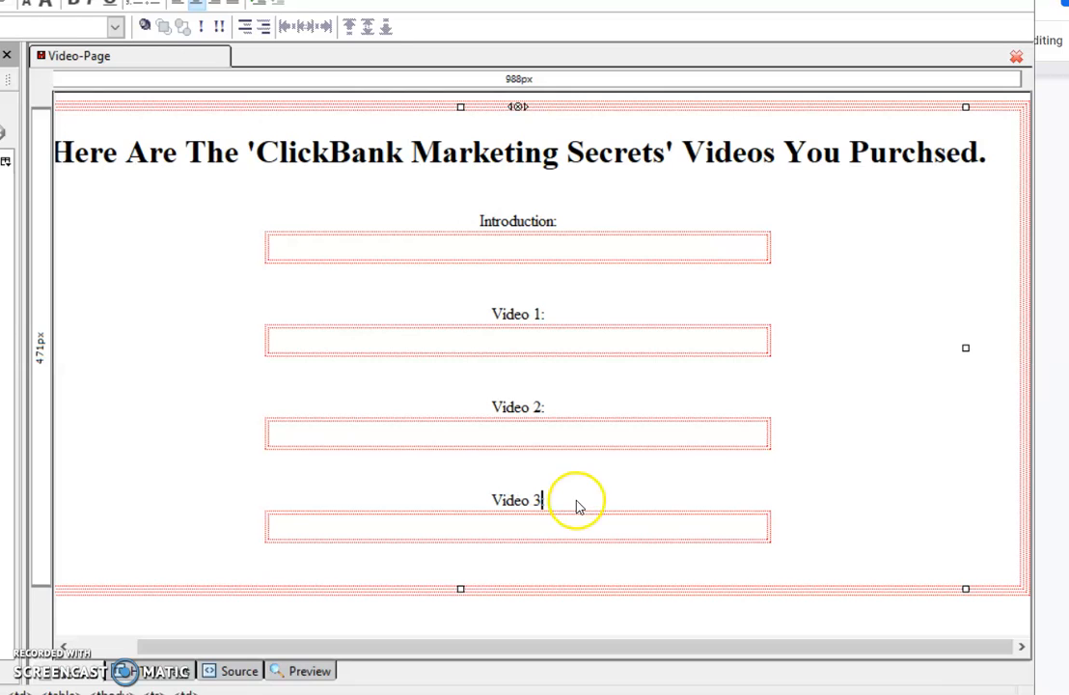